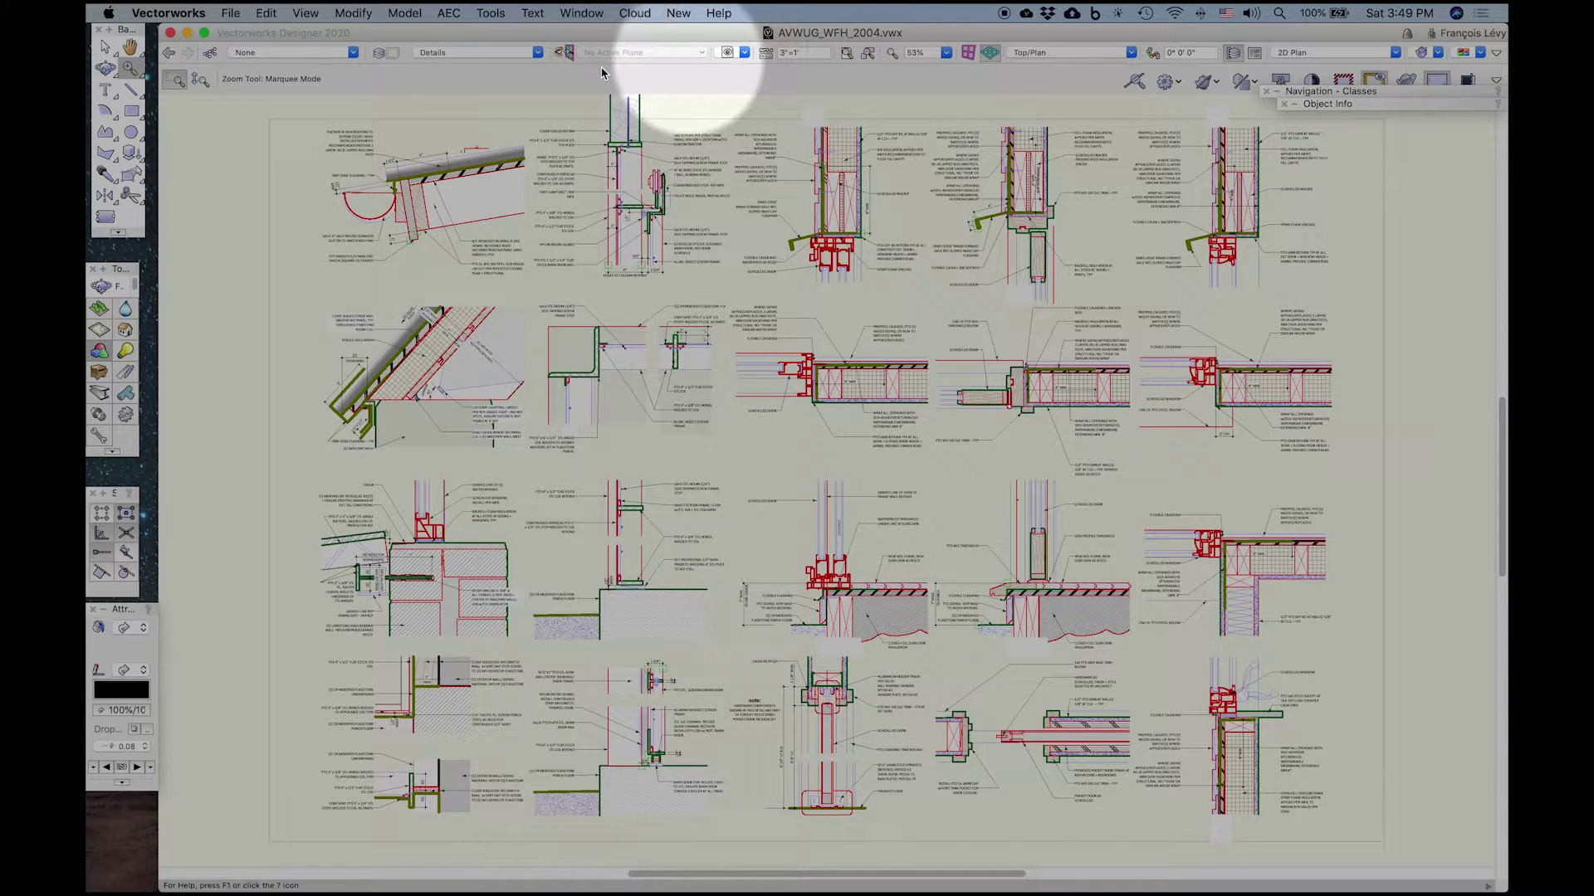
Step: In the Organization dialog's Sheet Layers list, open and close the a4 details sheet's settings
left_click(385, 55)
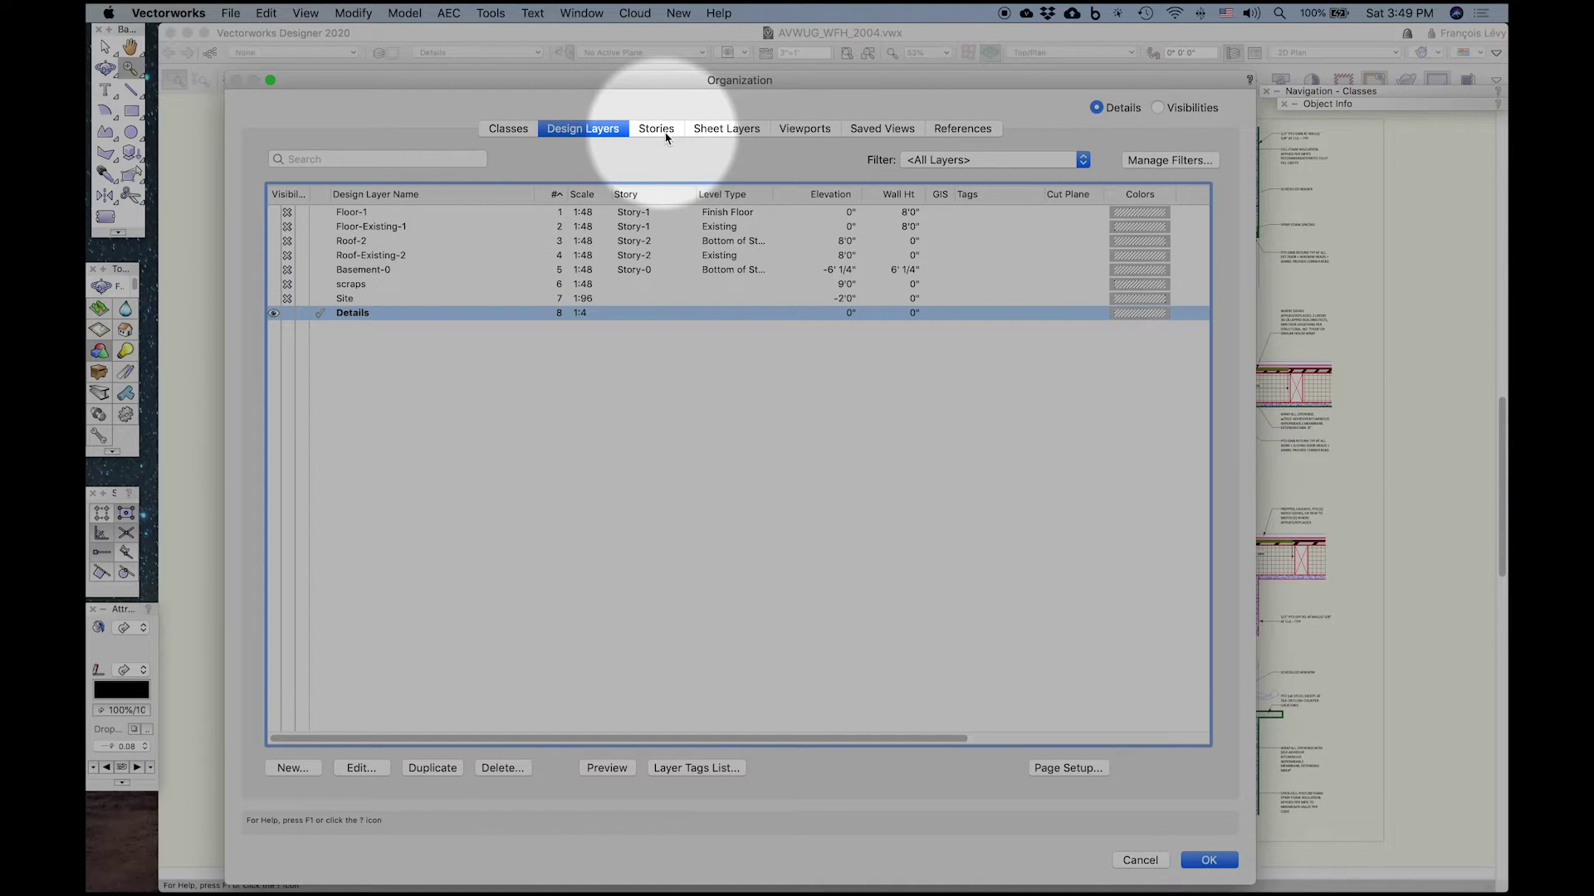
left_click(724, 130)
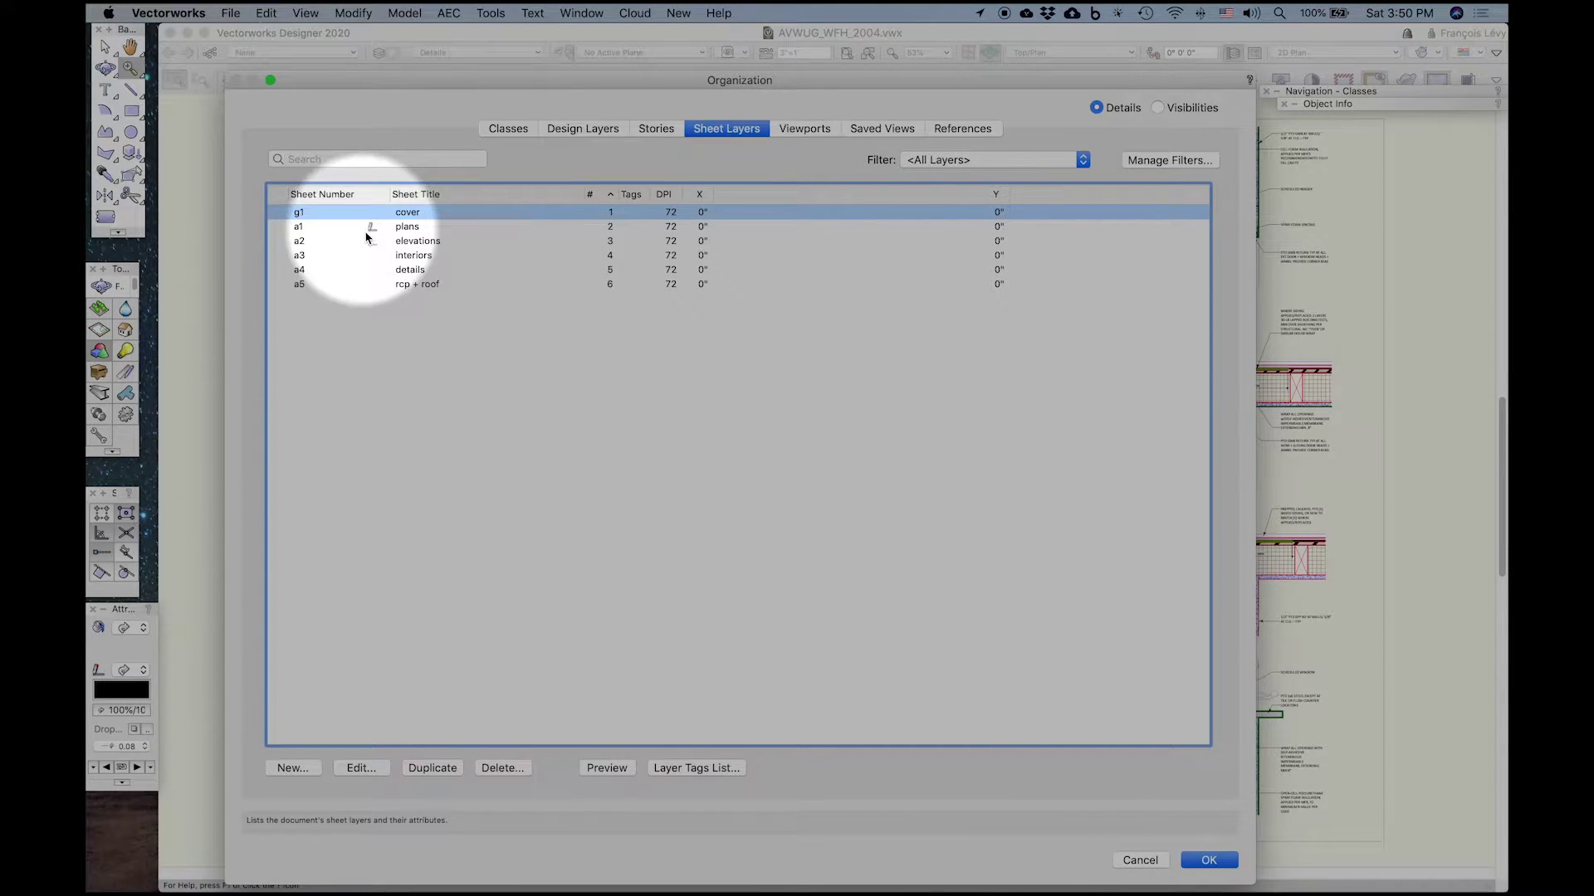
left_click(409, 271)
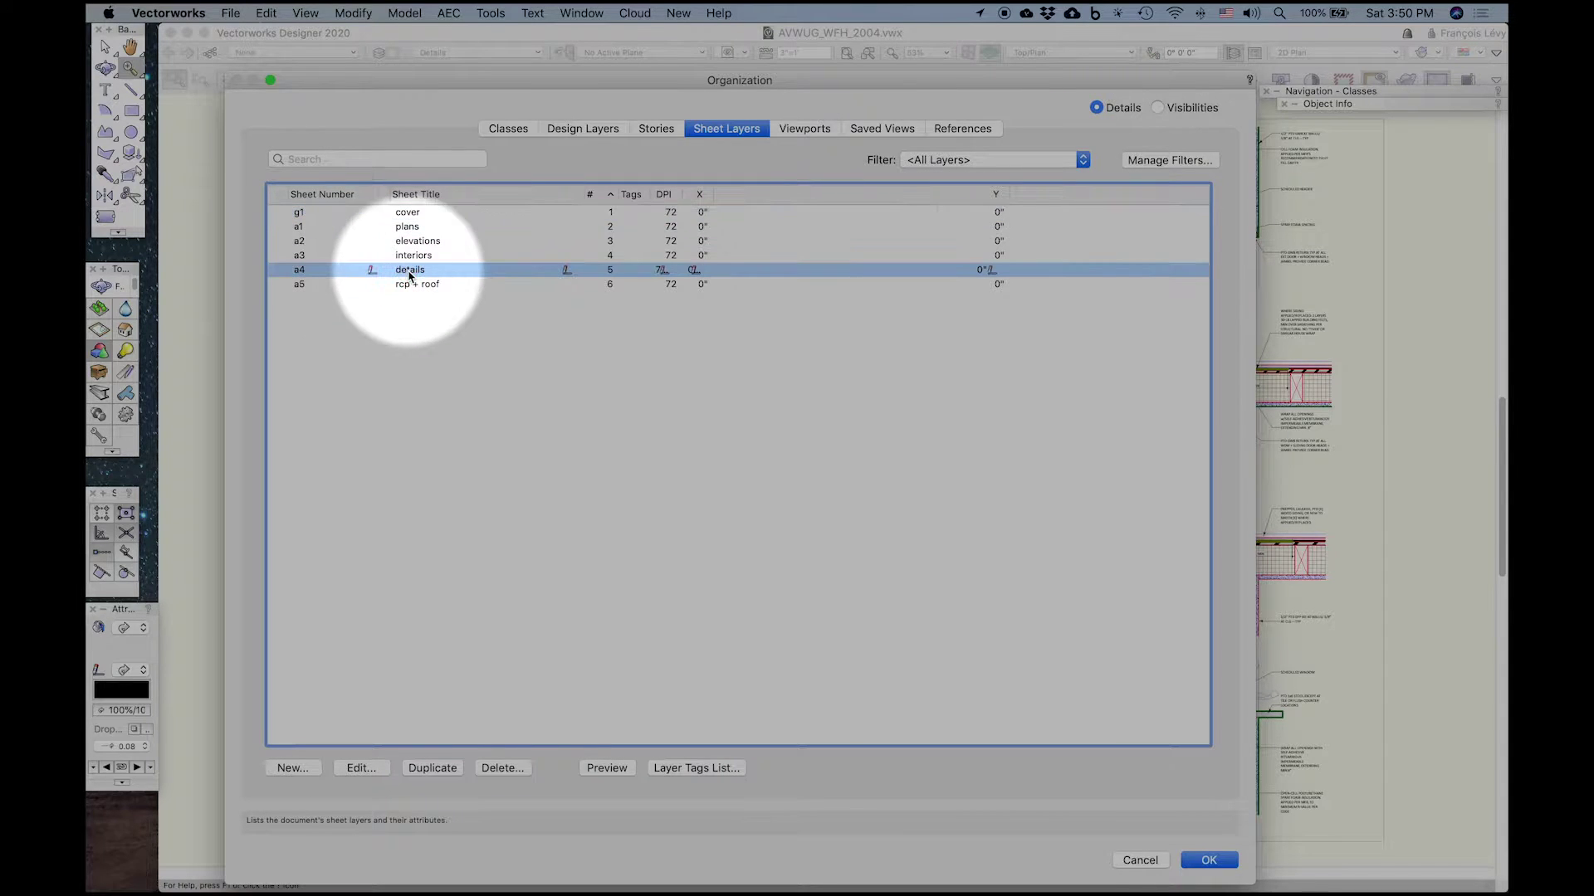
double_click(409, 271)
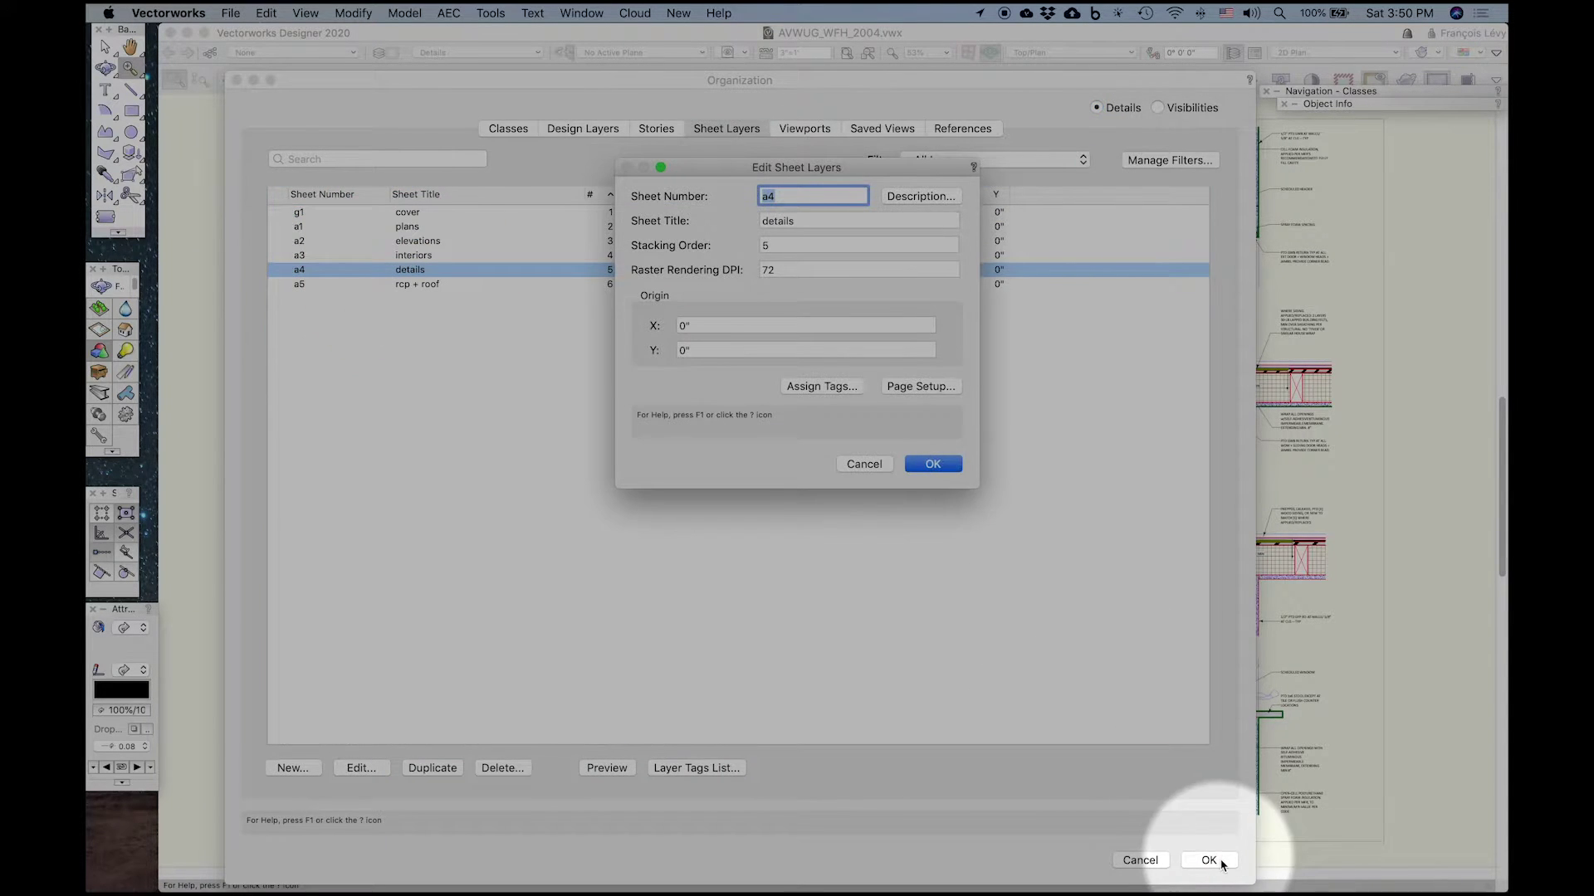
left_click(933, 464)
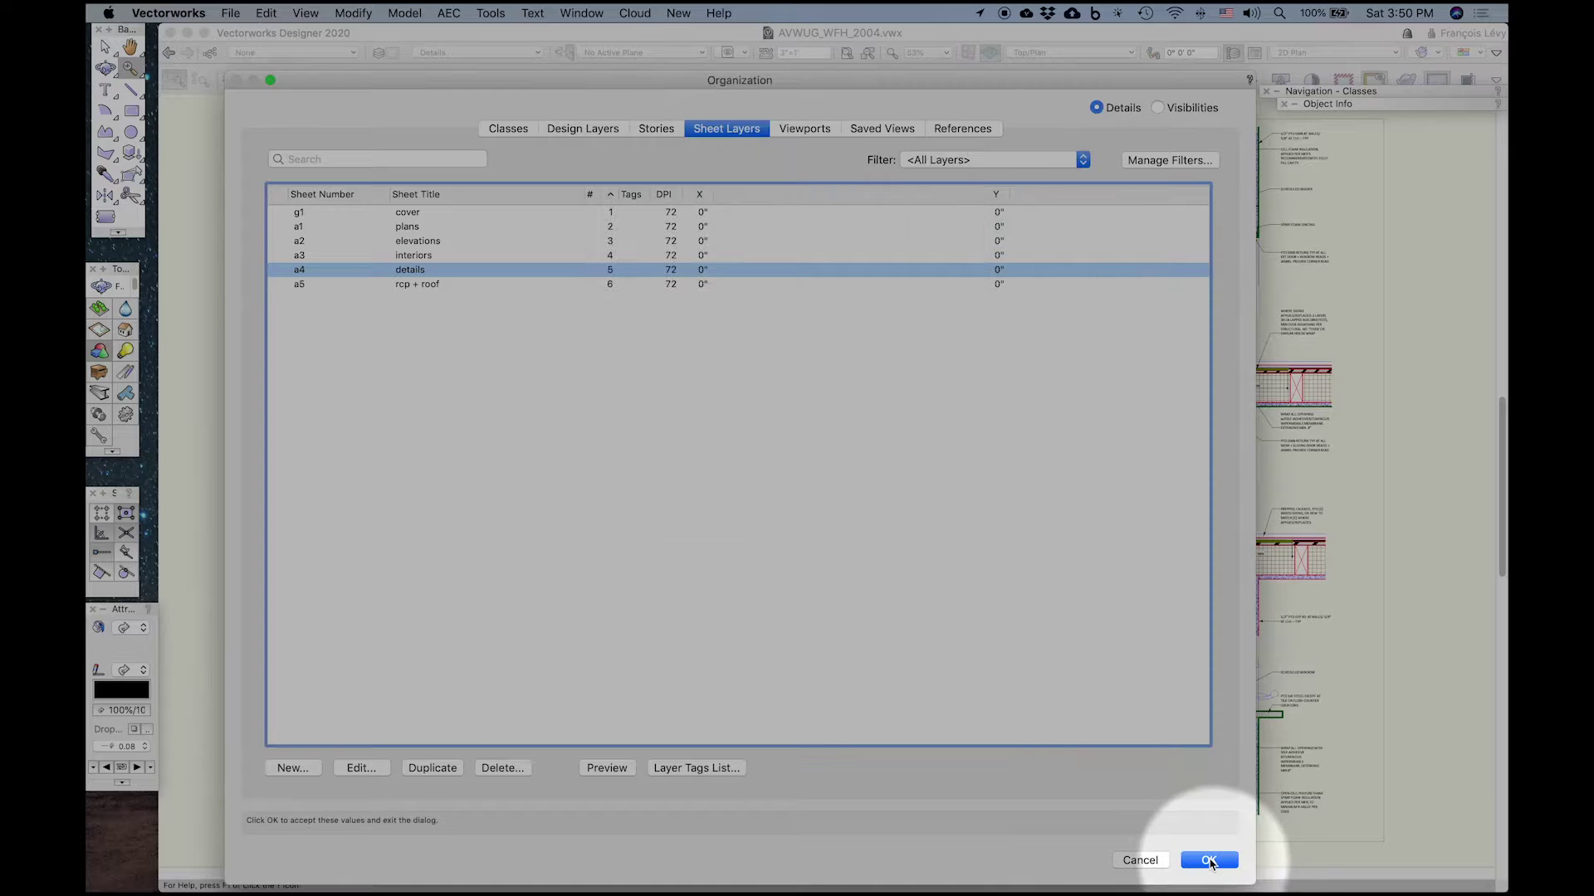
Step: Close the Organization dialog and switch to the a2 elevations sheet
left_click(1210, 861)
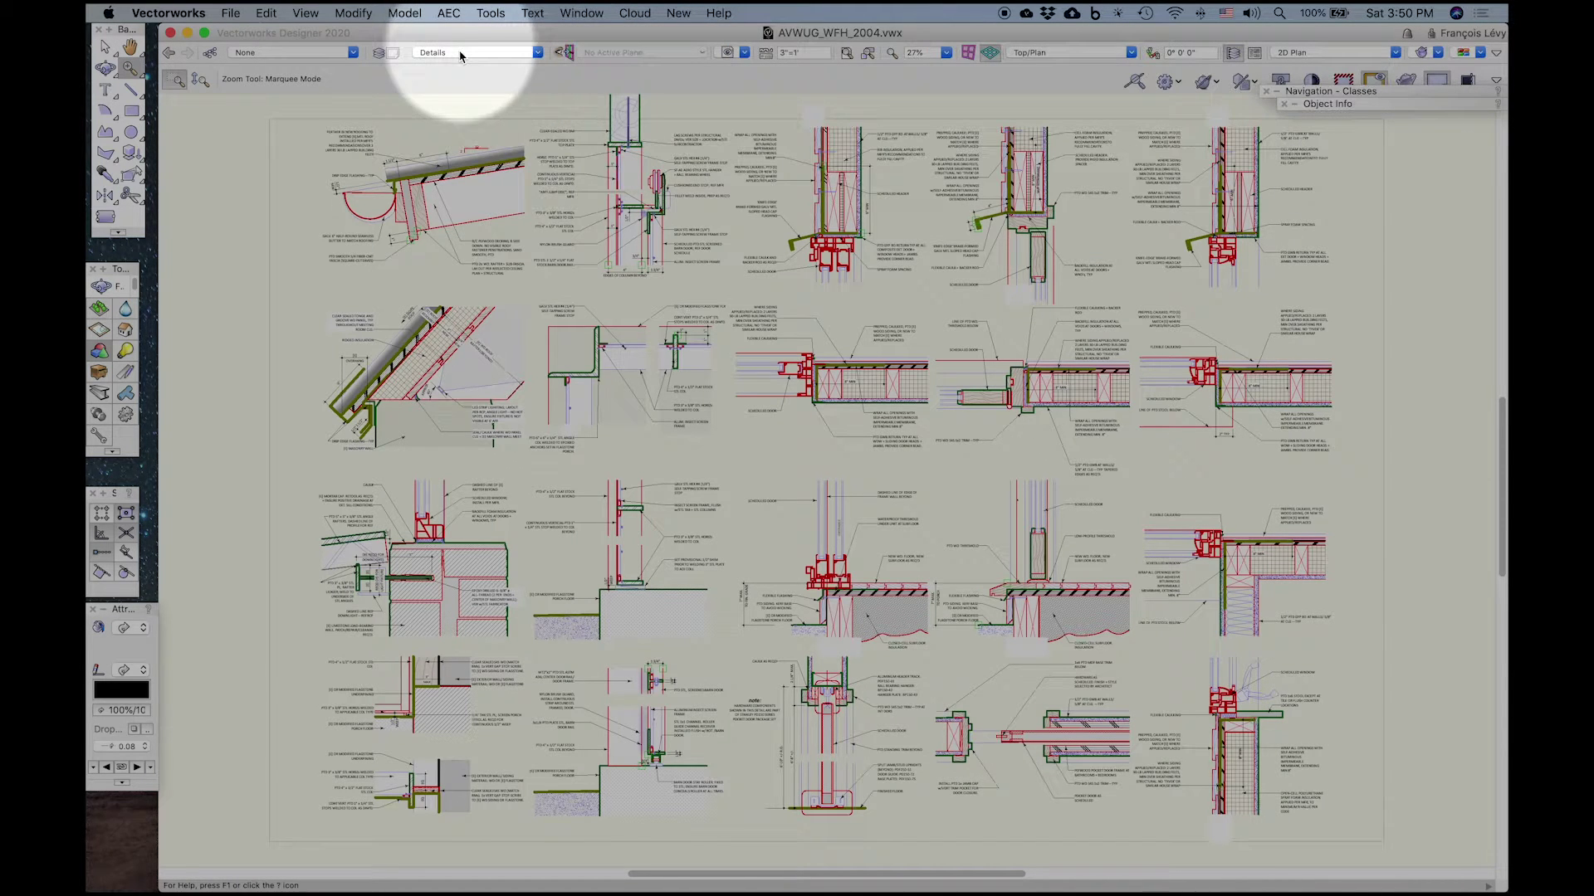
left_click(460, 52)
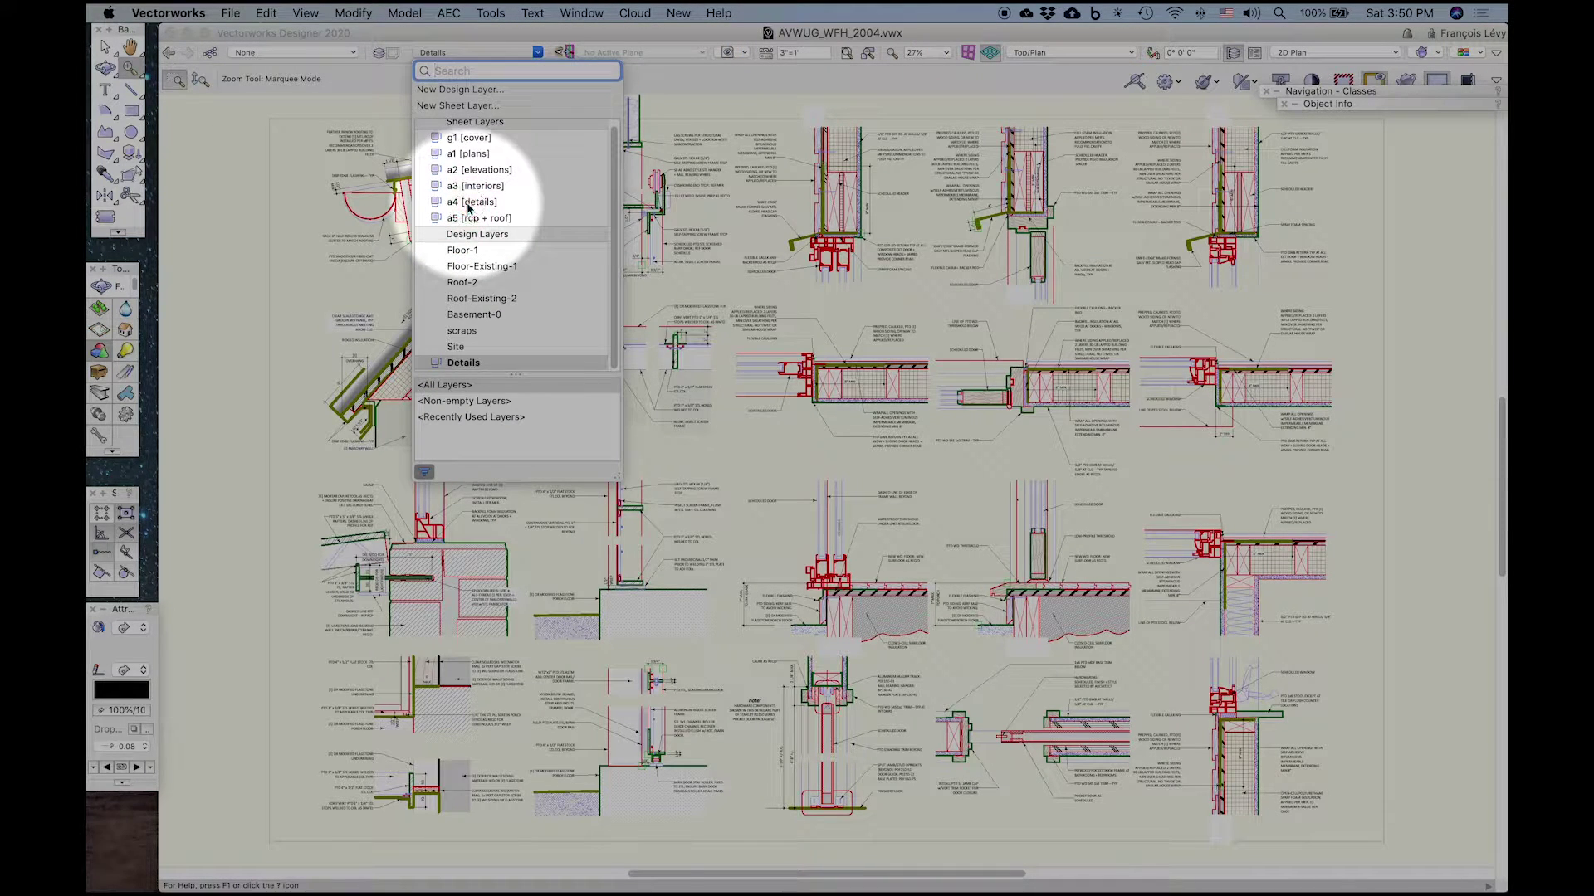
key("Escape")
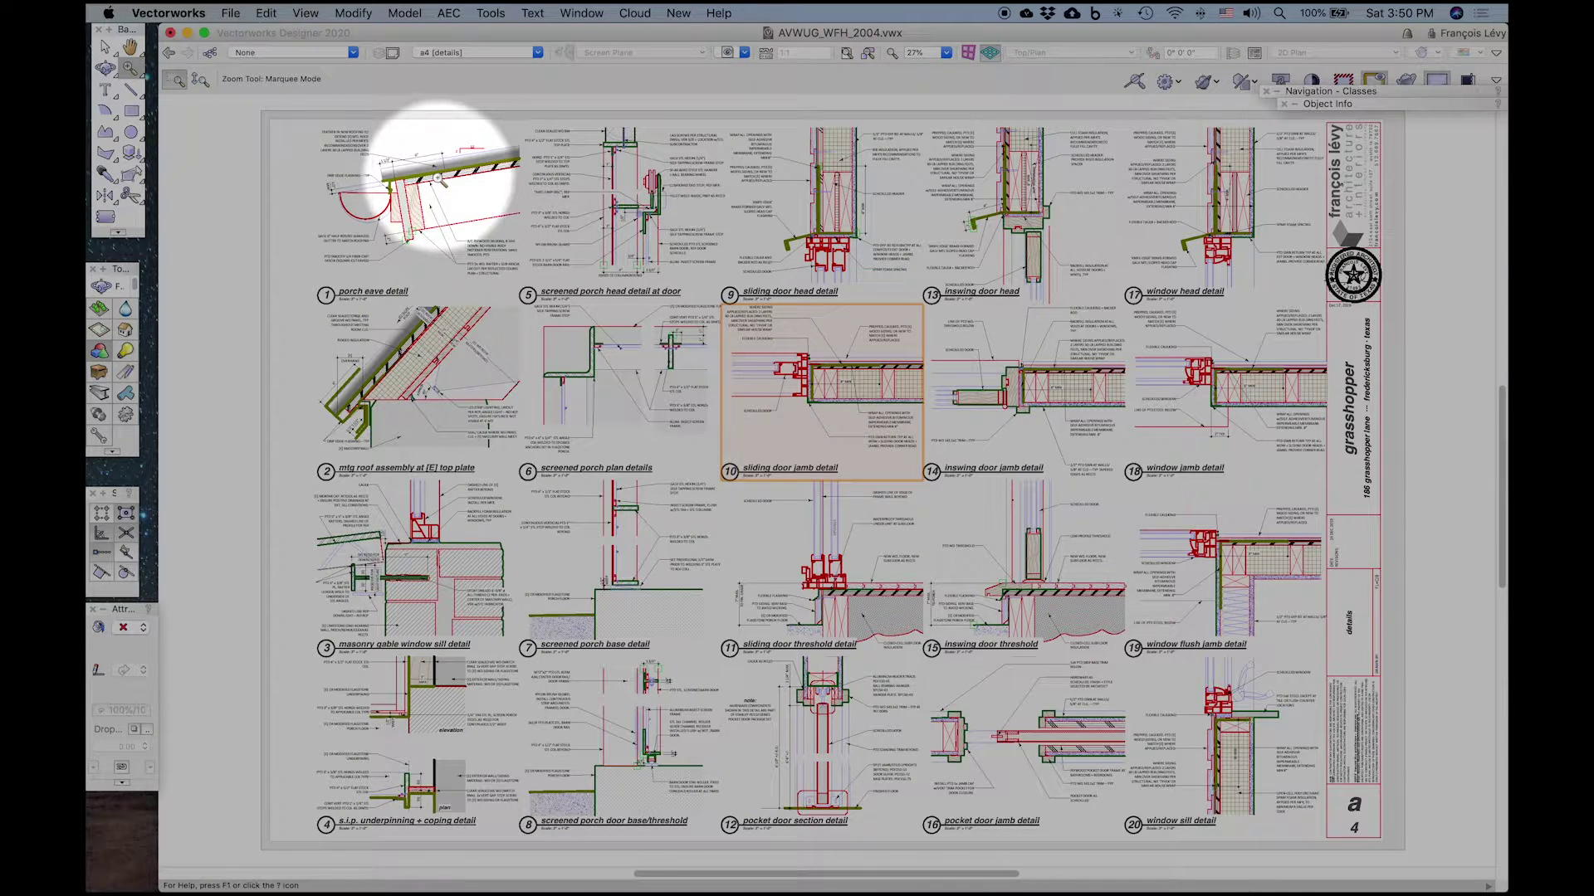
key("x")
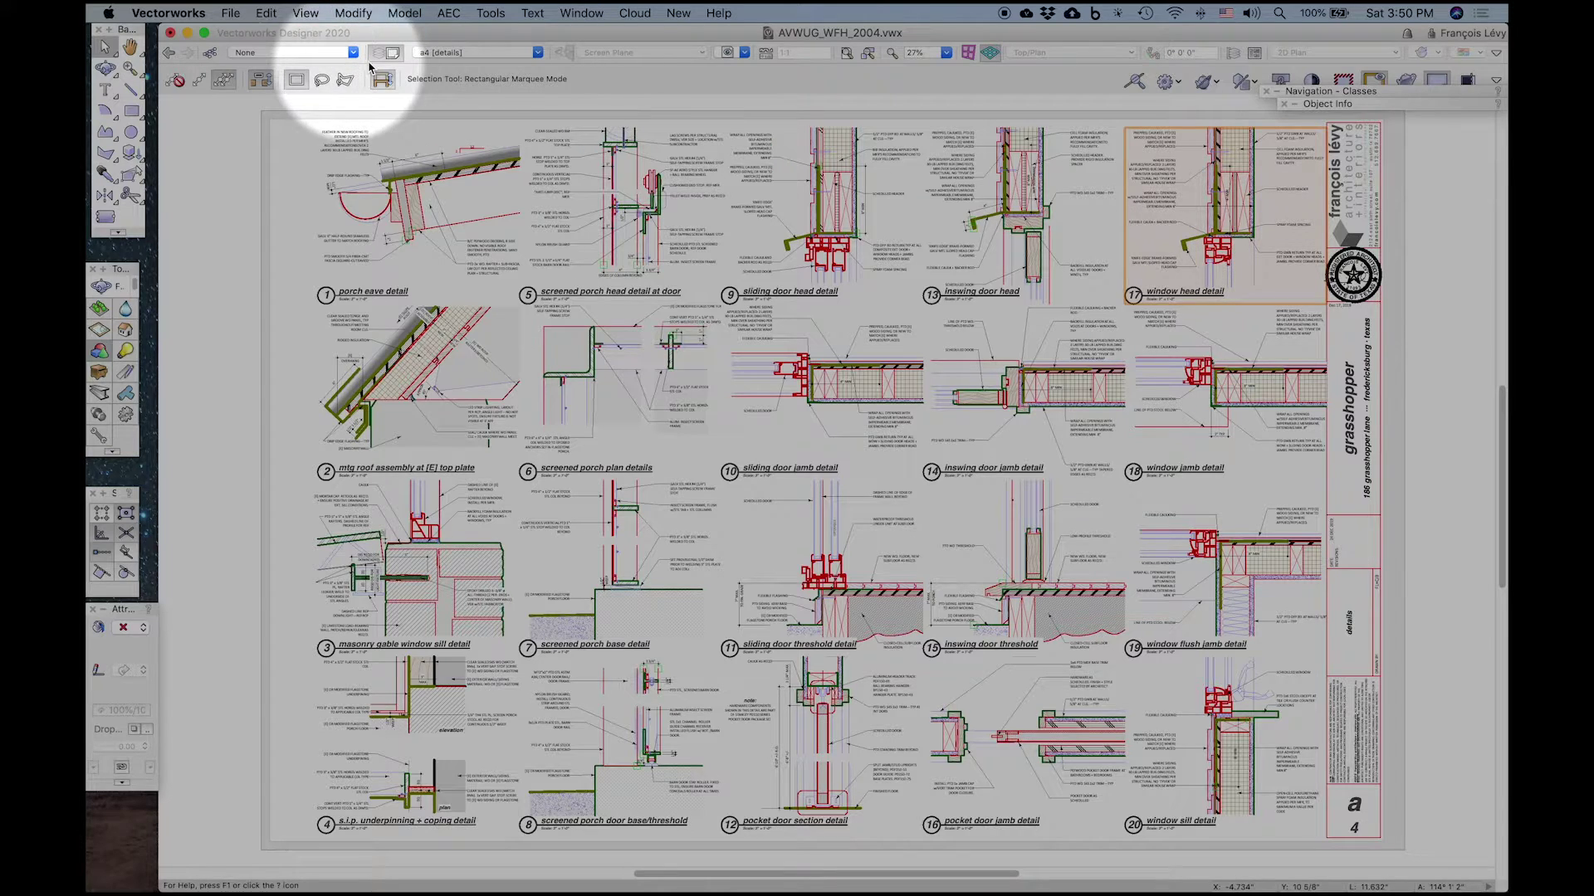
left_click(446, 52)
left_click(479, 170)
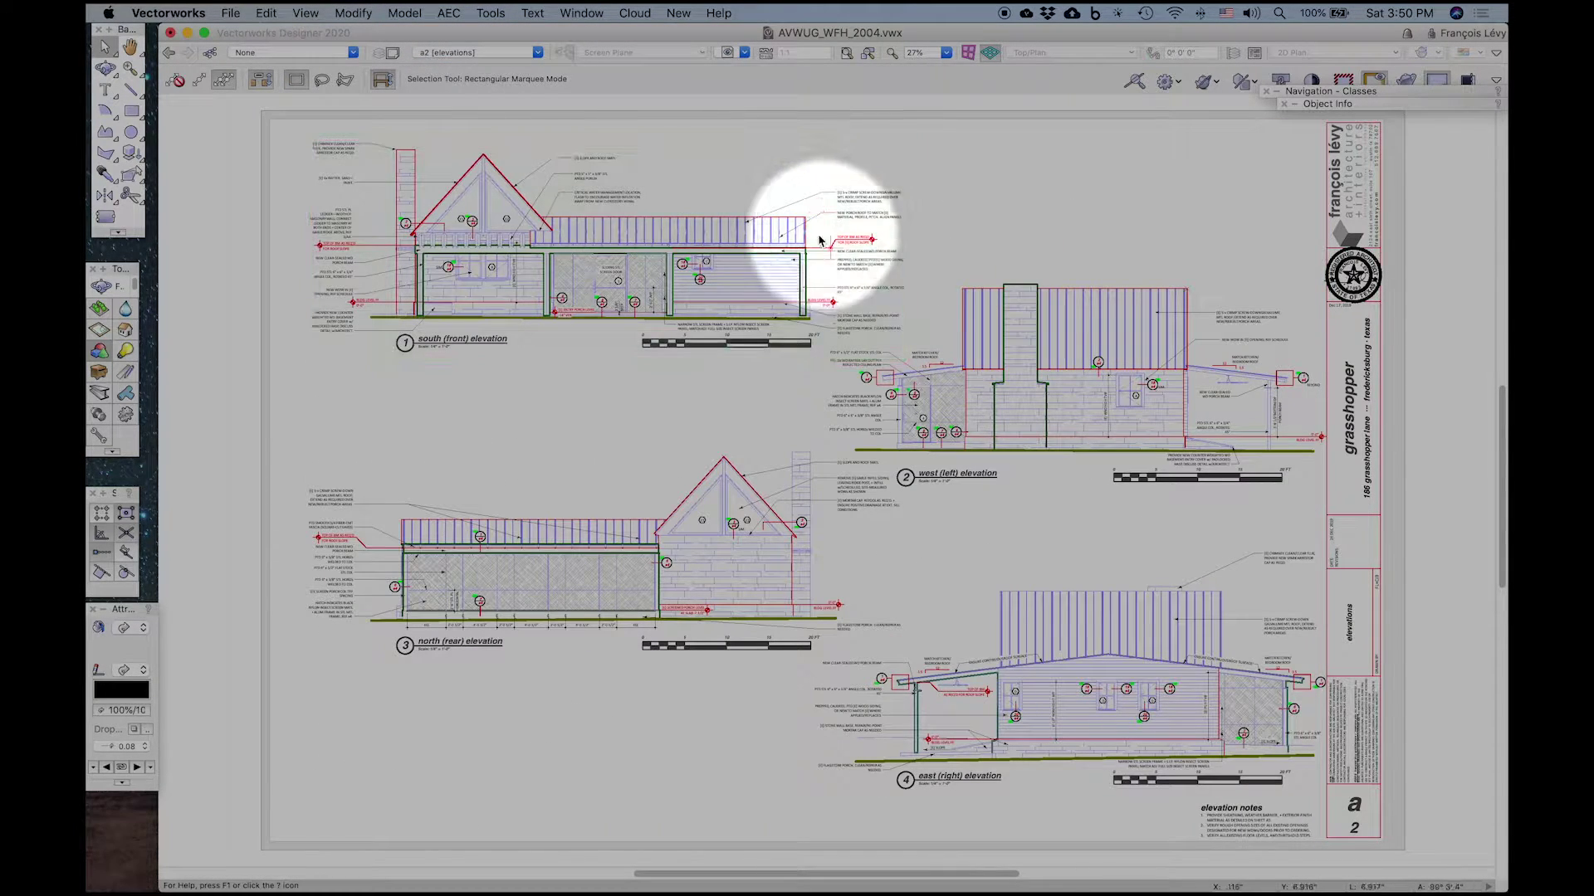
Step: Select the south elevation viewport and zoom in on its detail callouts
left_click(744, 250)
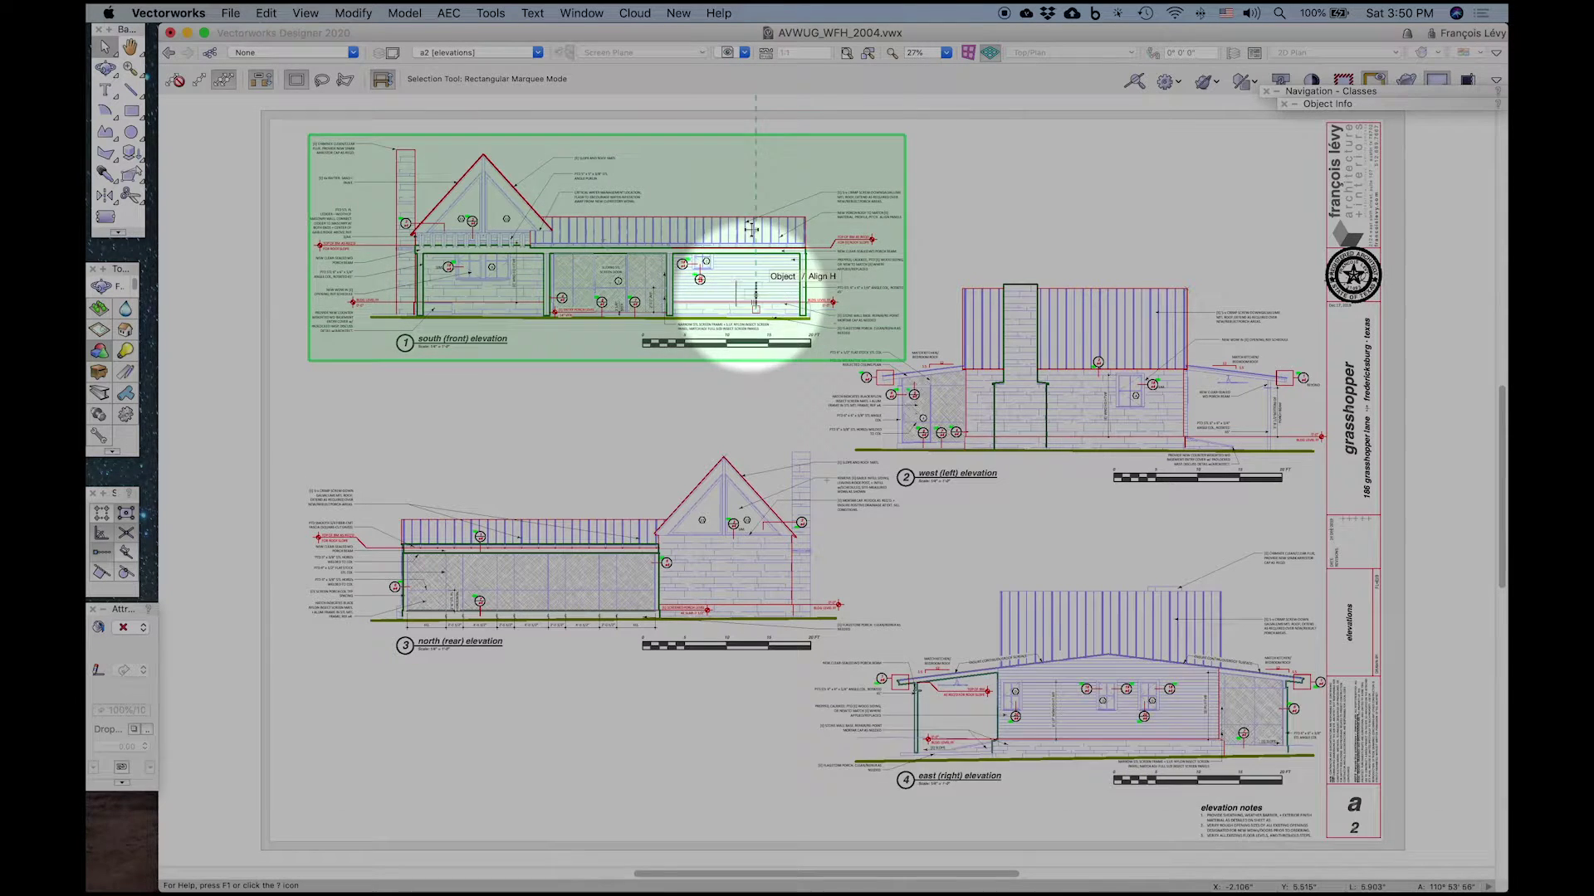
key("c")
left_click(527, 352)
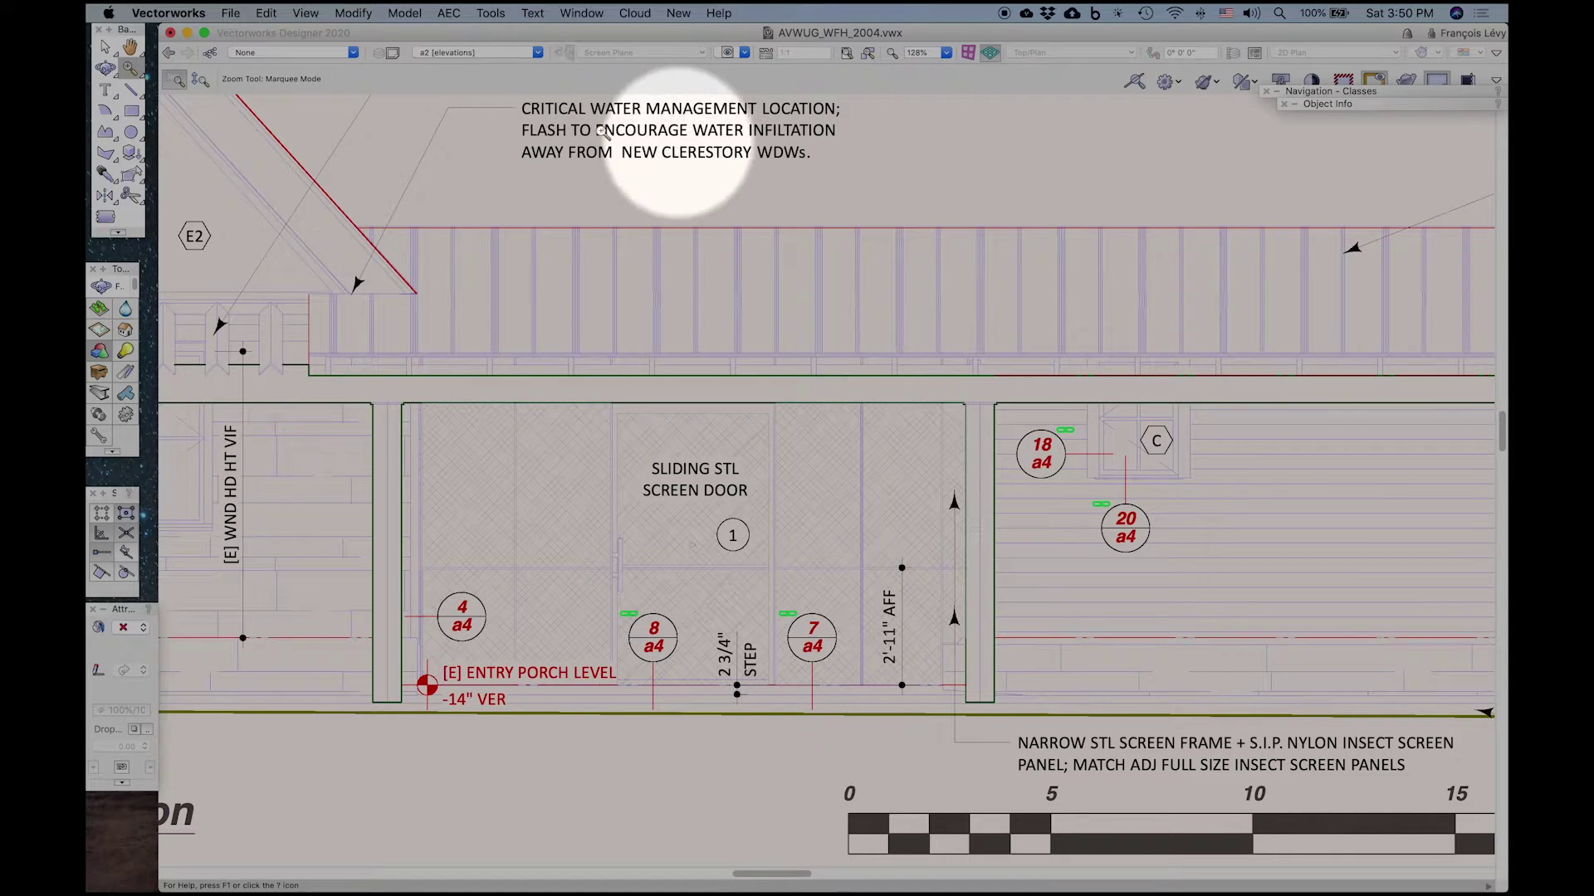
Step: On the a4 details sheet, set the window jamb detail's drawing number to 21
left_click(480, 53)
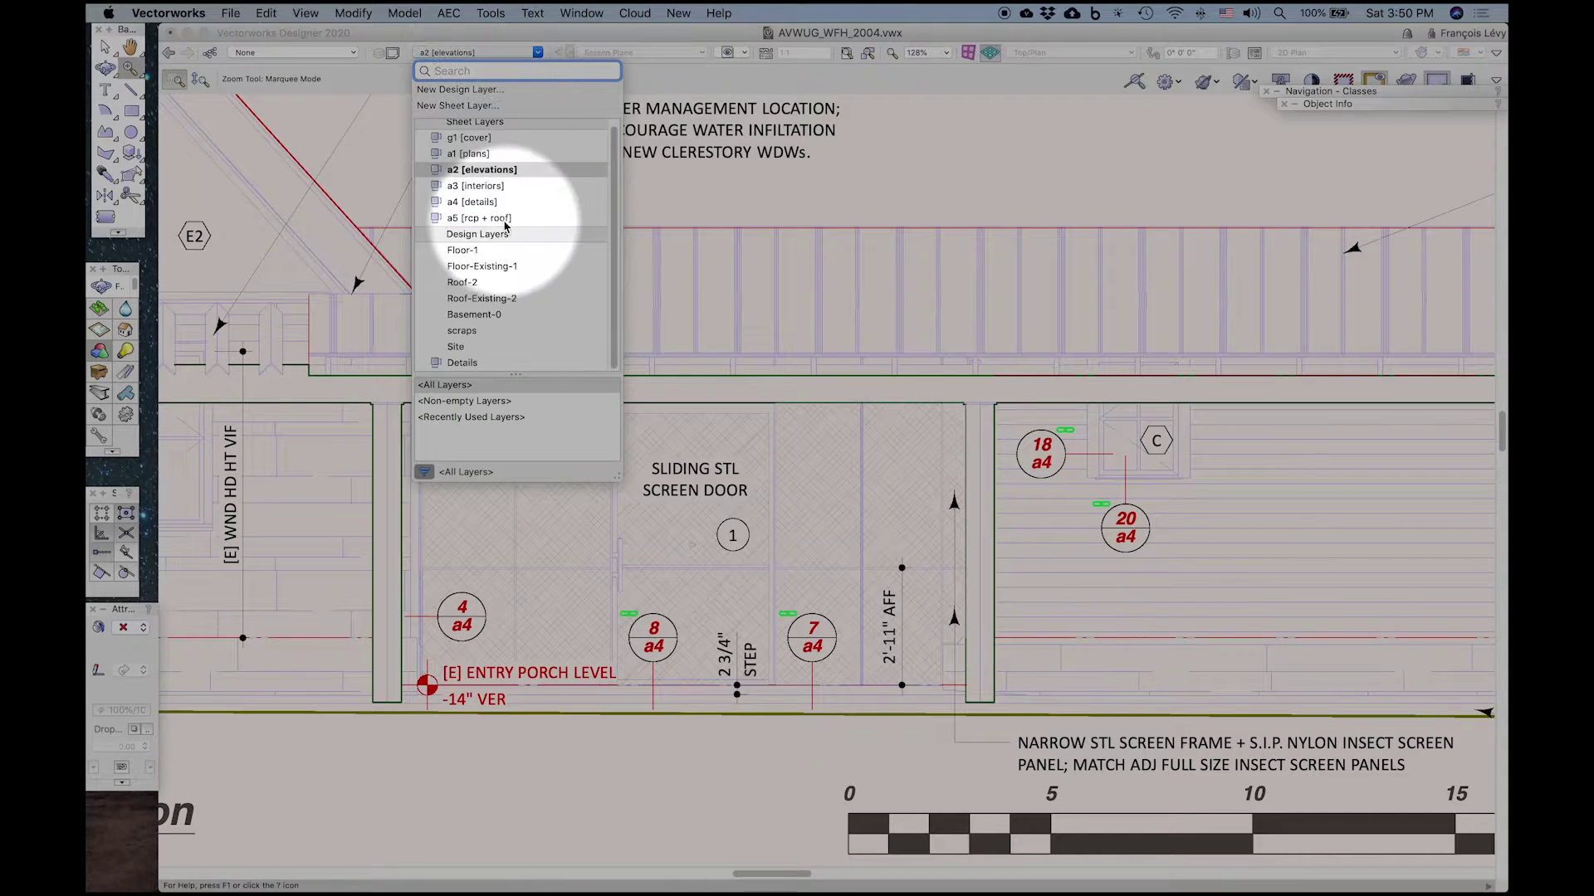
left_click(480, 200)
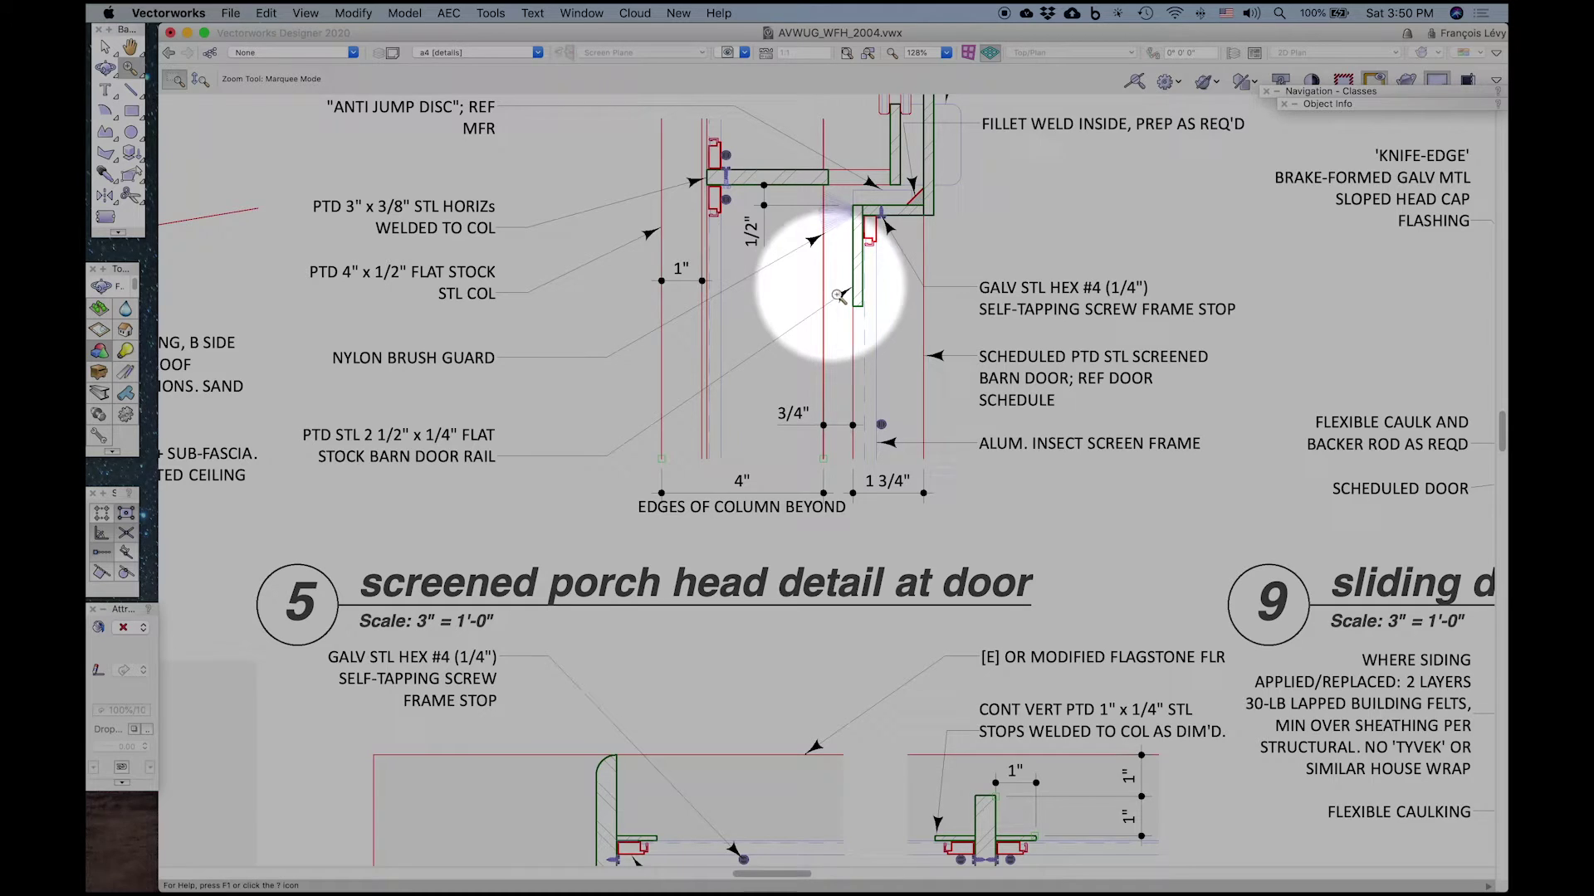
key("super+4")
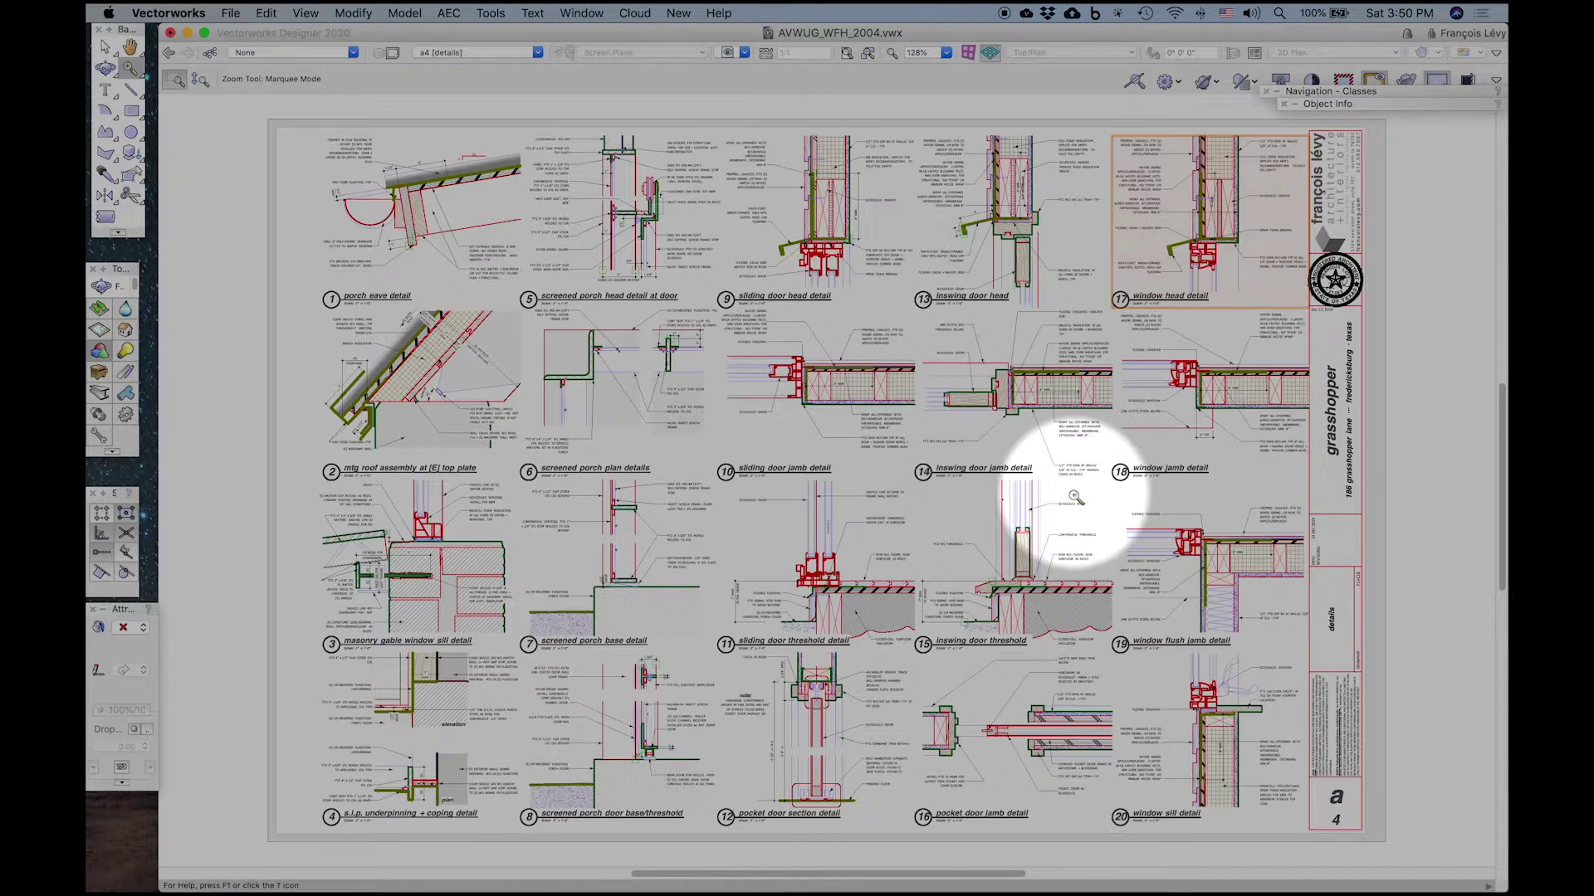
key("x")
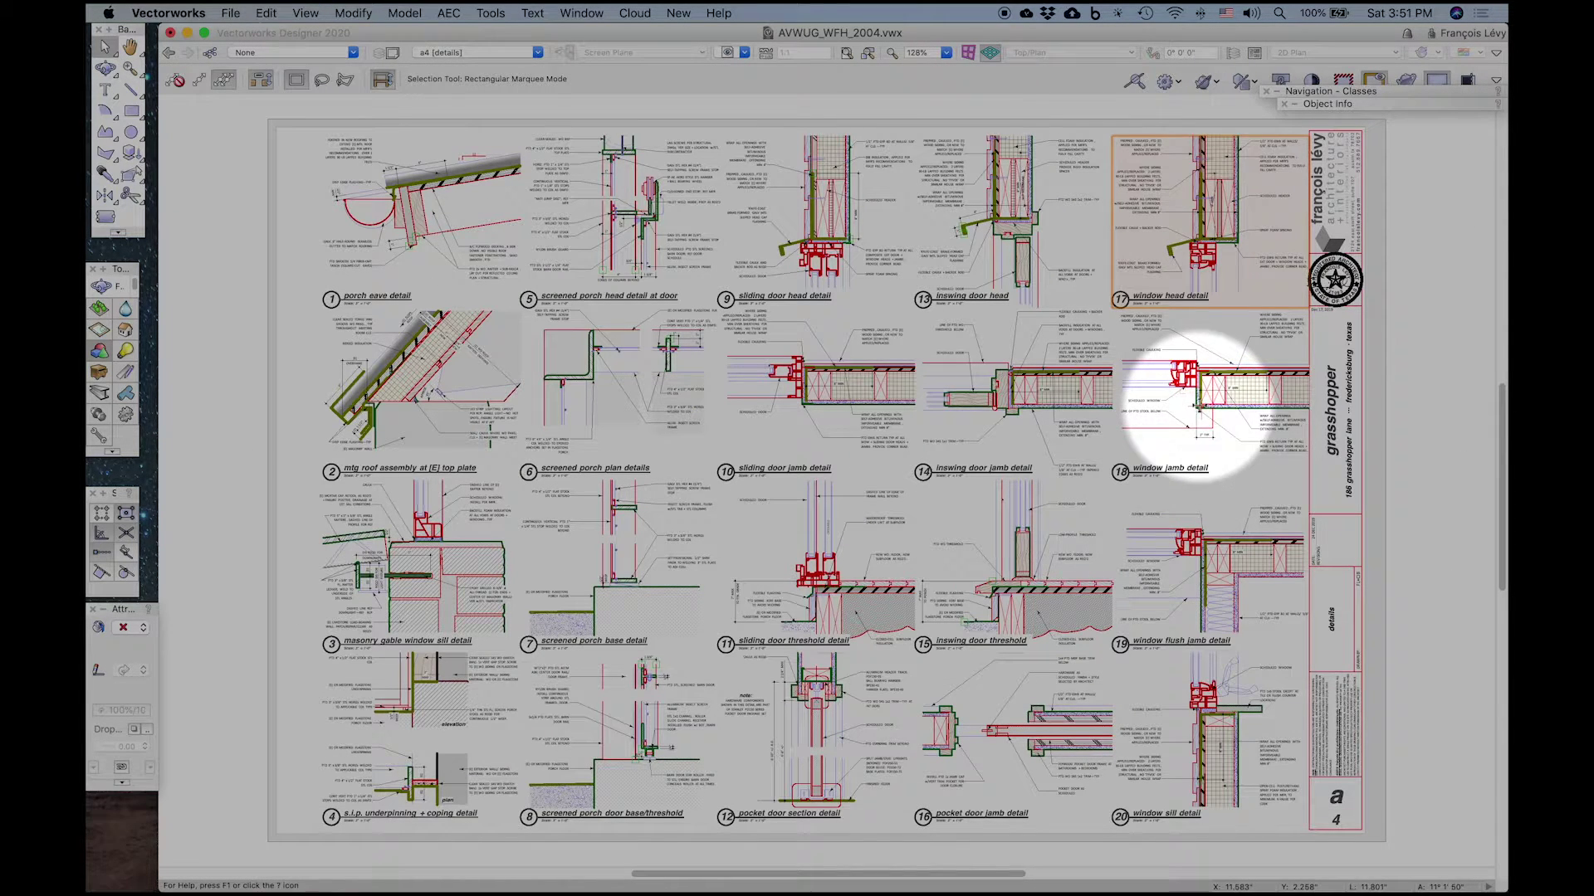
left_click(1351, 103)
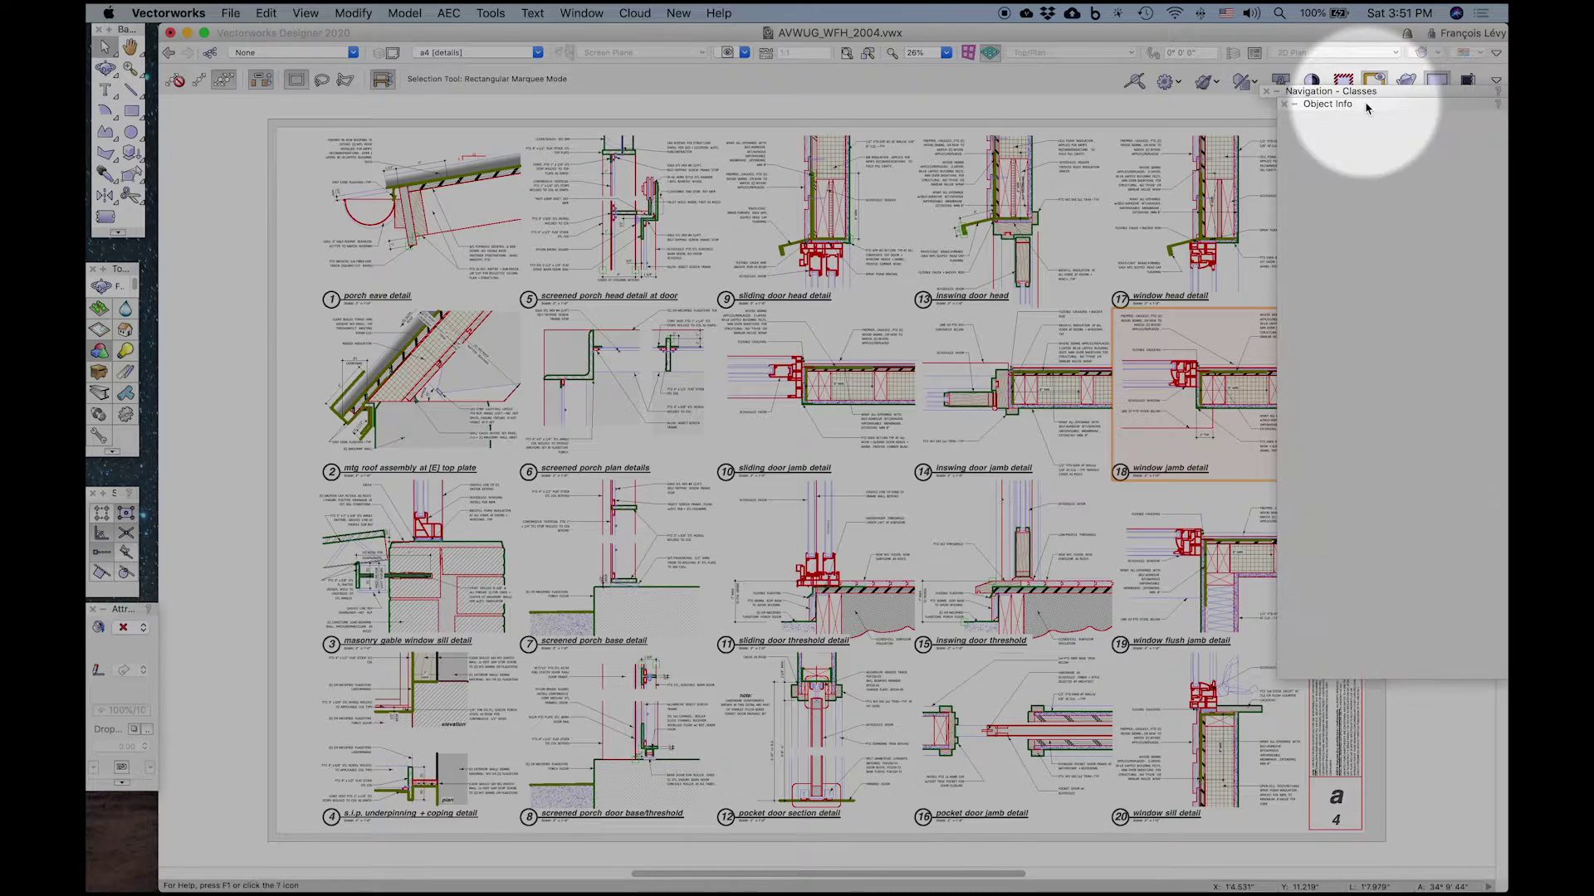
double_click(1386, 357)
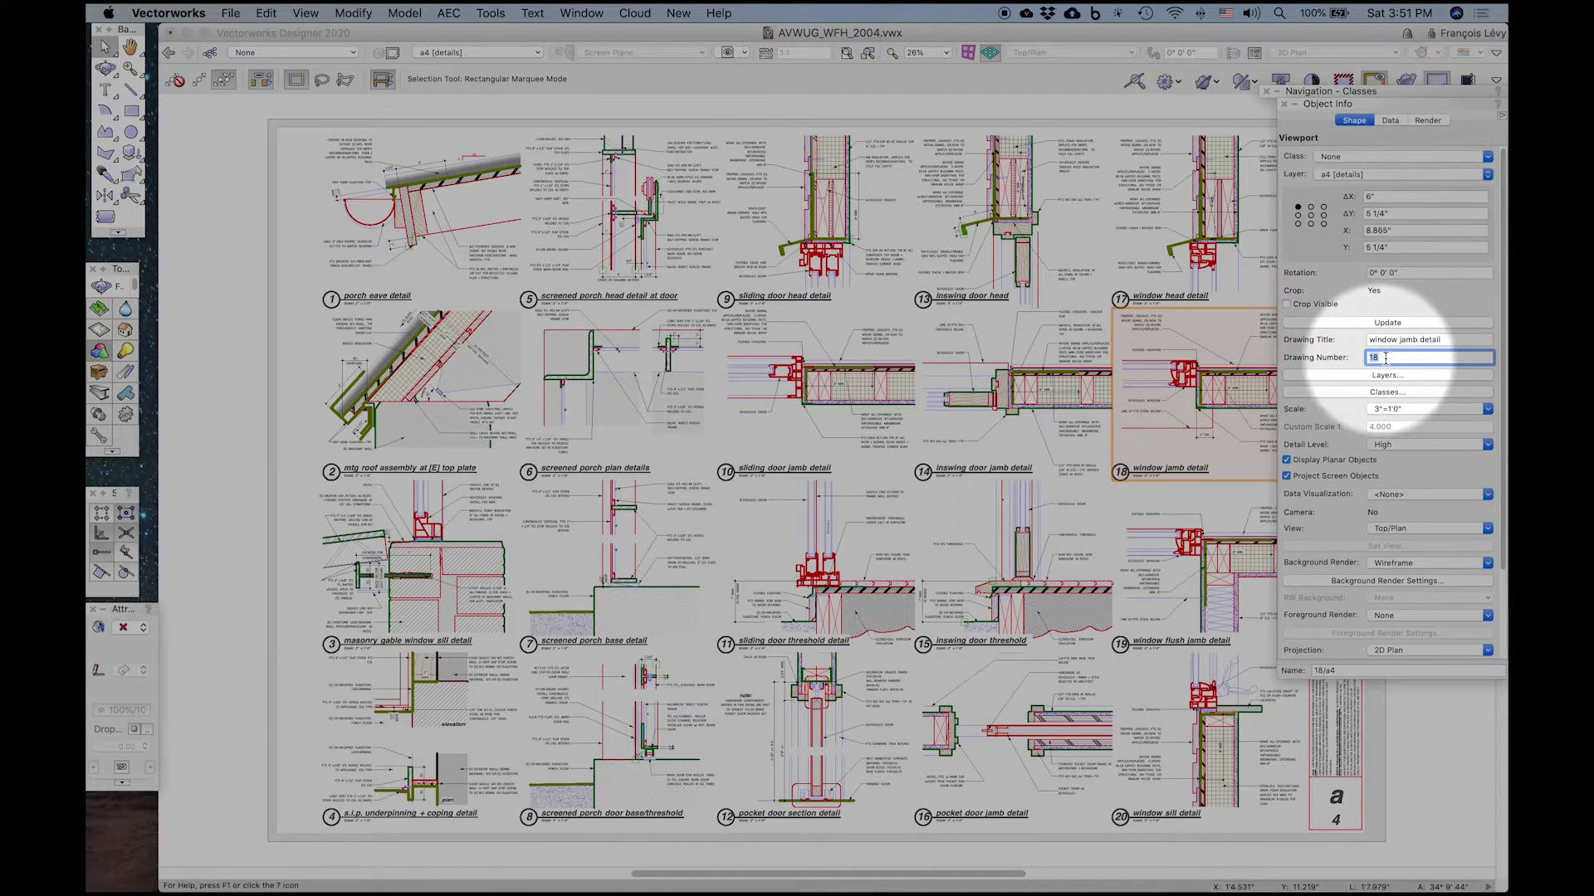
type("21")
key("Tab")
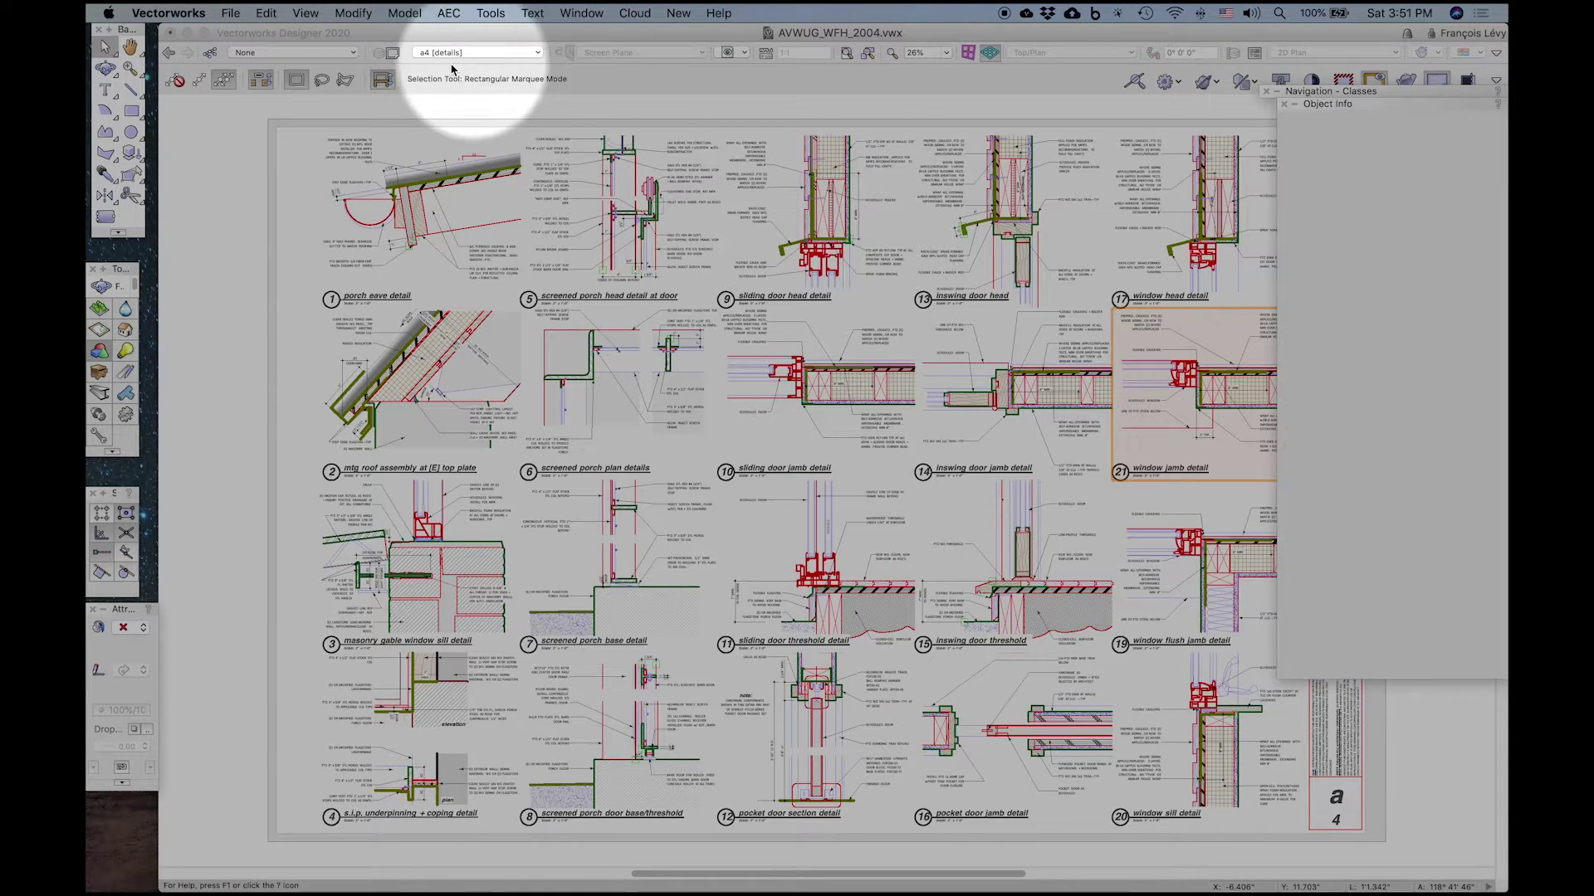
Step: Zoom to the a2 south elevation callouts to check 21/a4, then return to the previous view
left_click(496, 52)
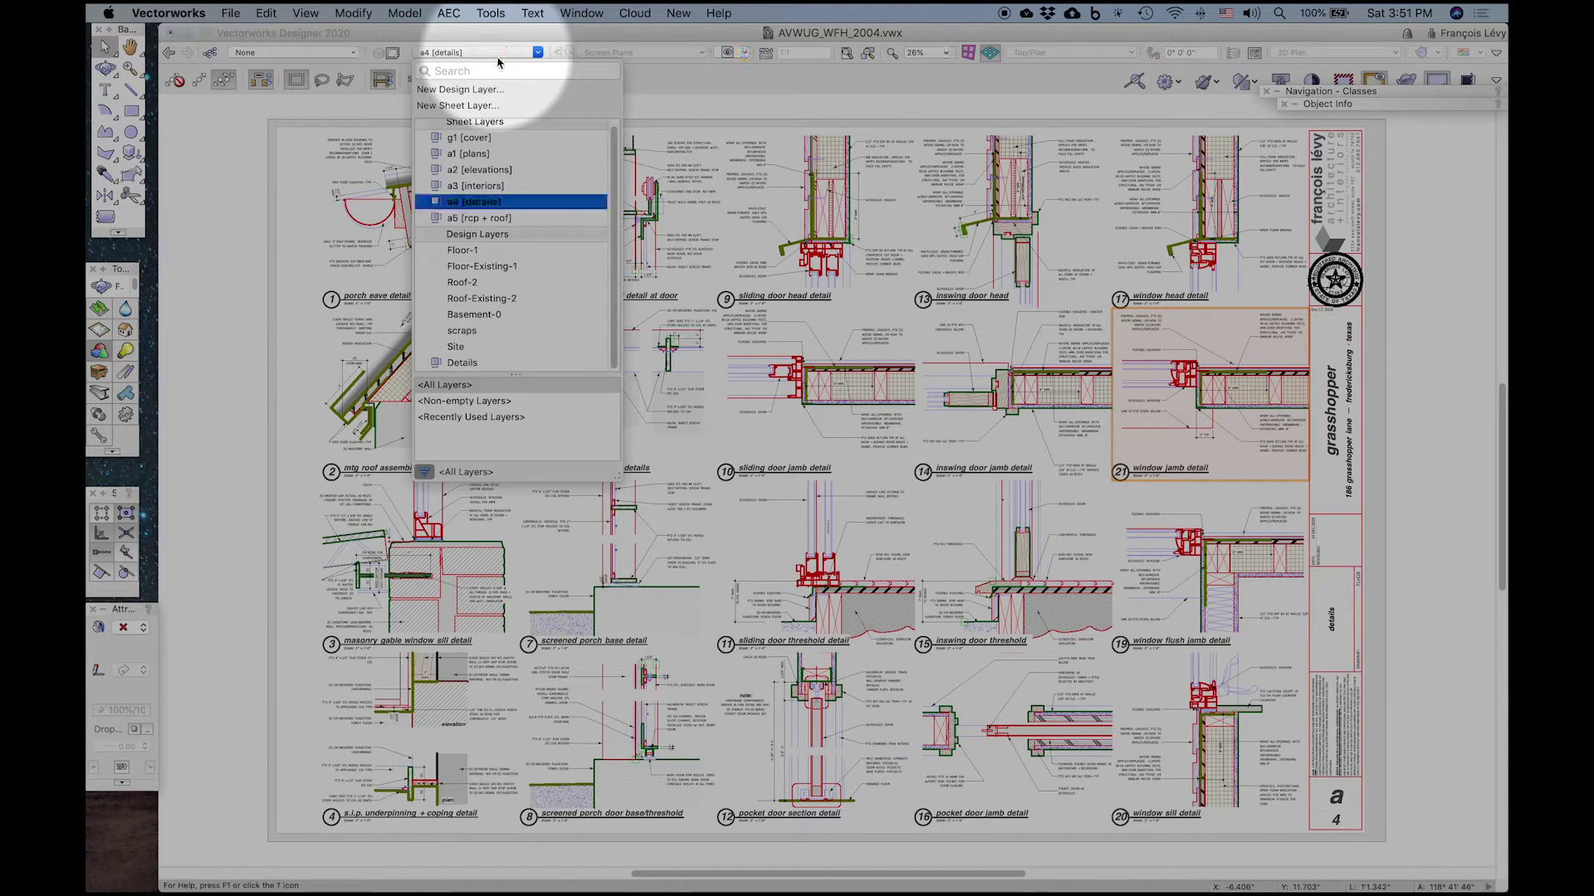
left_click(481, 167)
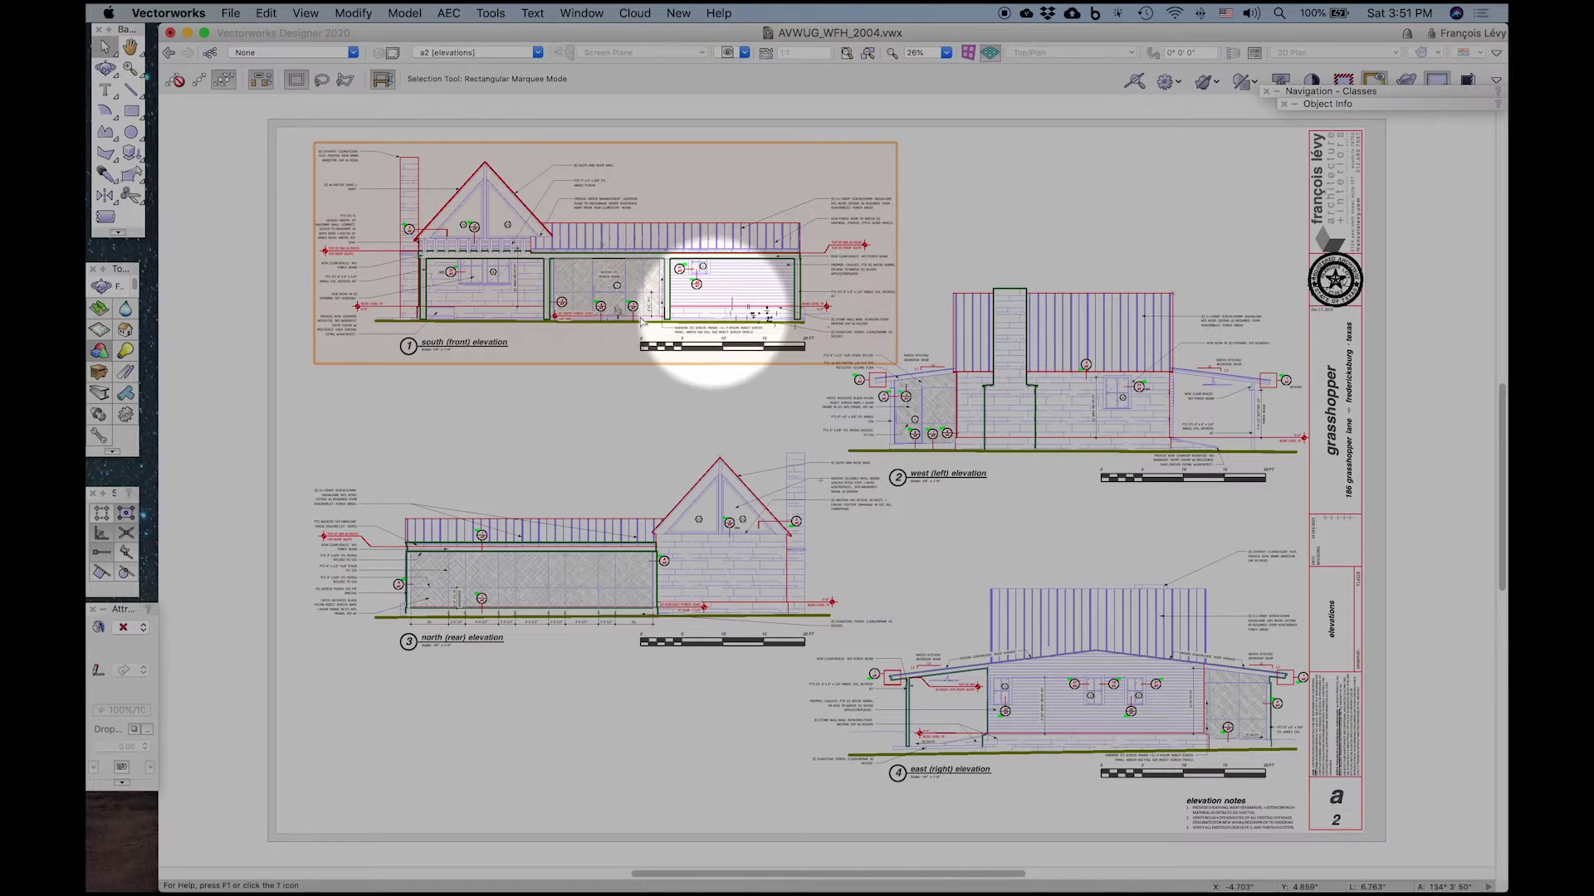
key("c")
mouse_move(605, 269)
left_mouse_down()
mouse_move(682, 343)
mouse_move(711, 346)
left_mouse_up()
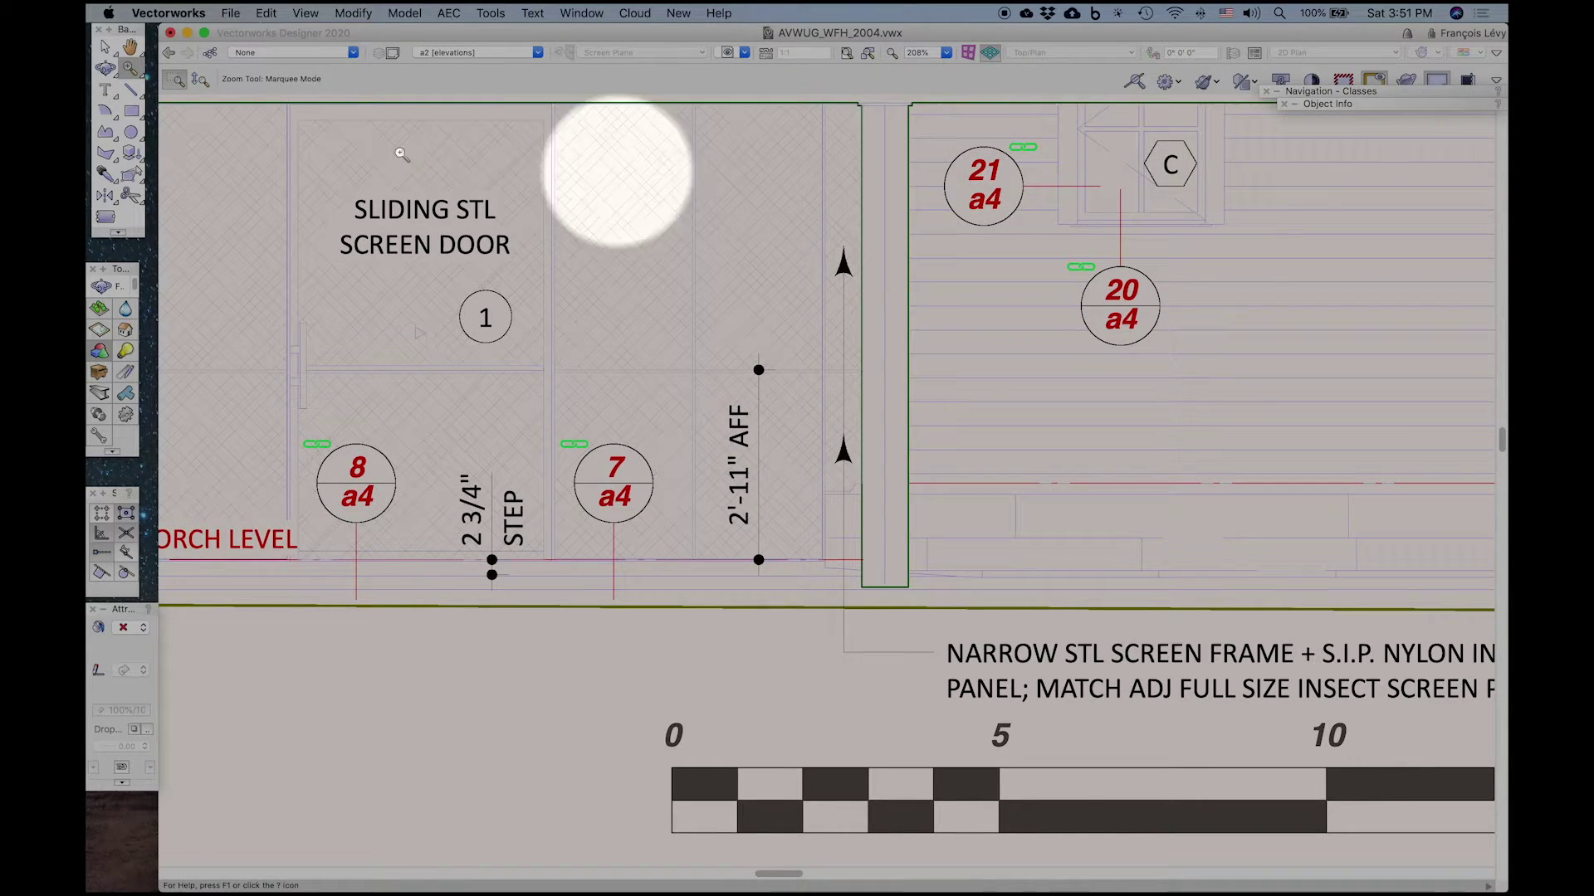
left_click(168, 58)
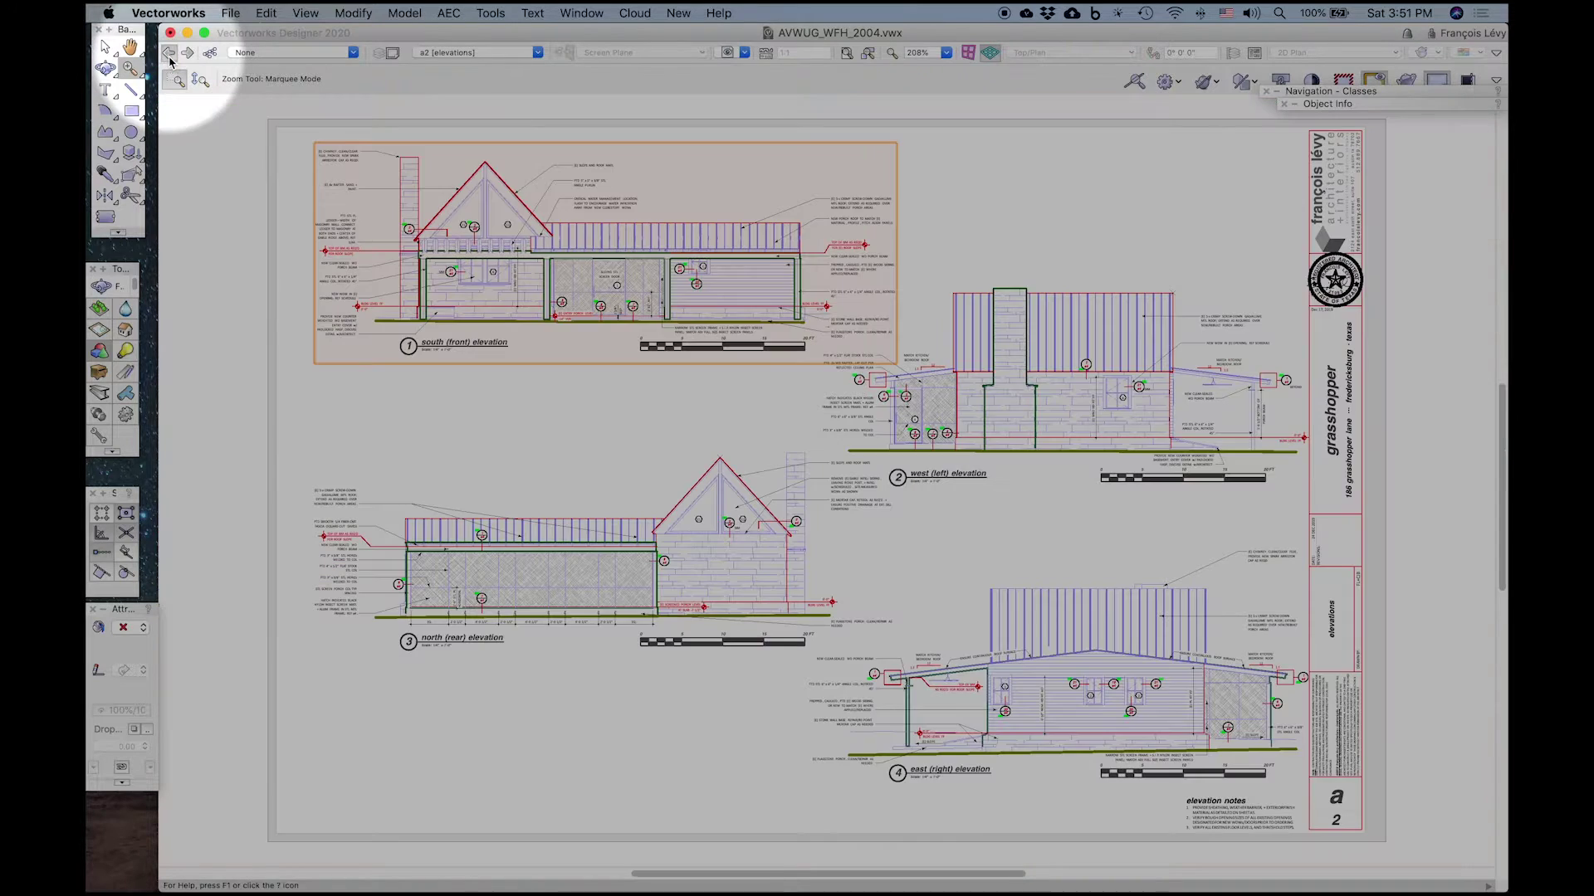
Step: On the a4 sheet, set the window jamb drawing number to 18 in Object Info
left_click(467, 53)
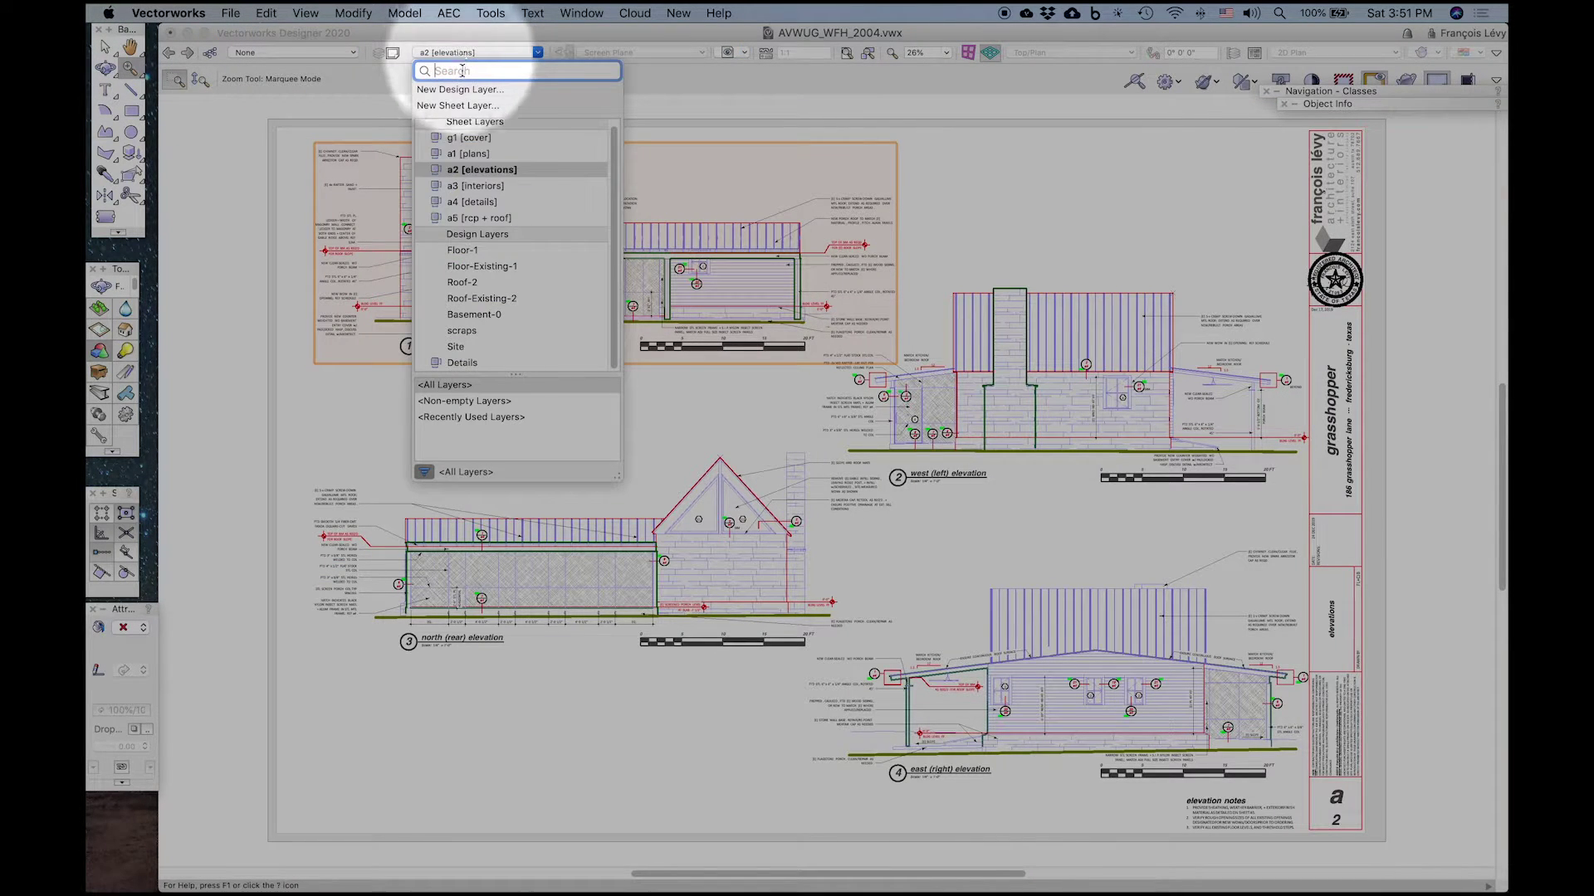
left_click(485, 202)
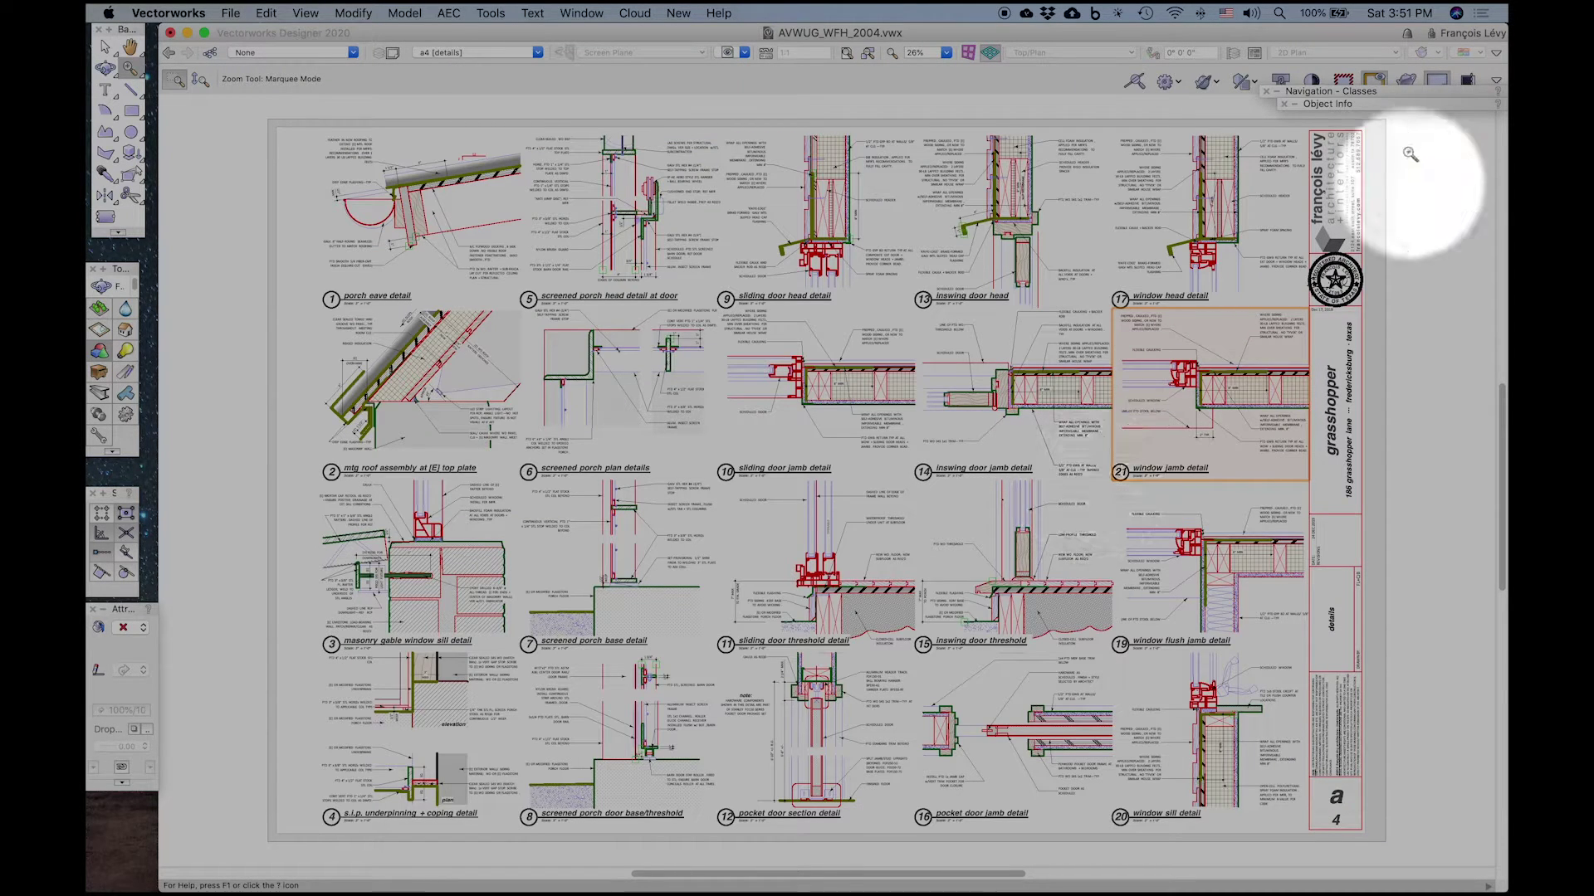
left_click(1397, 106)
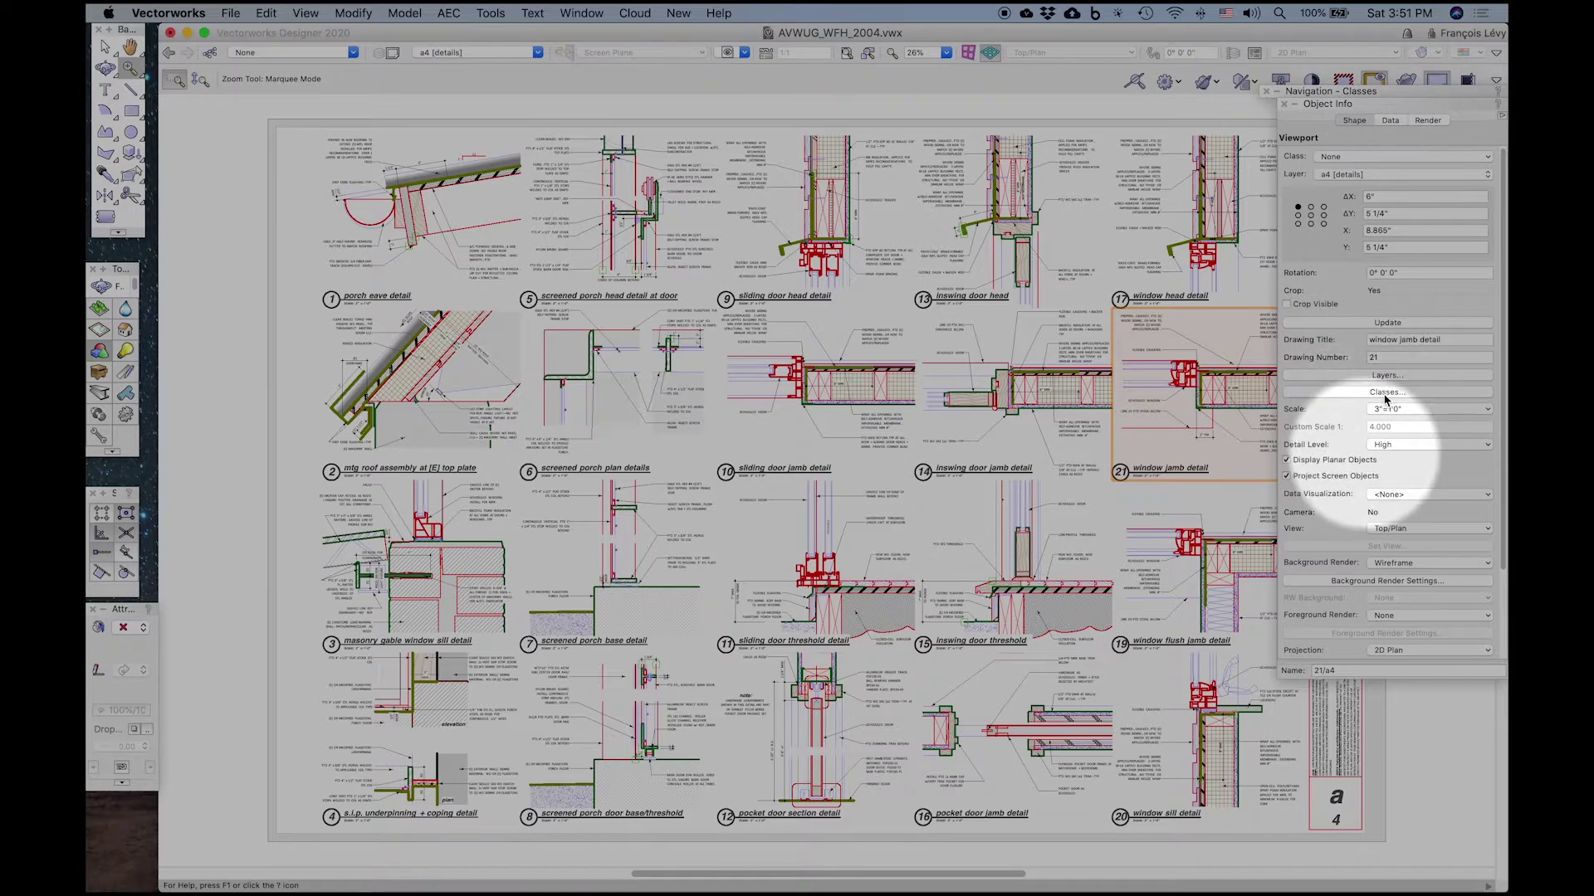
left_click(1366, 359)
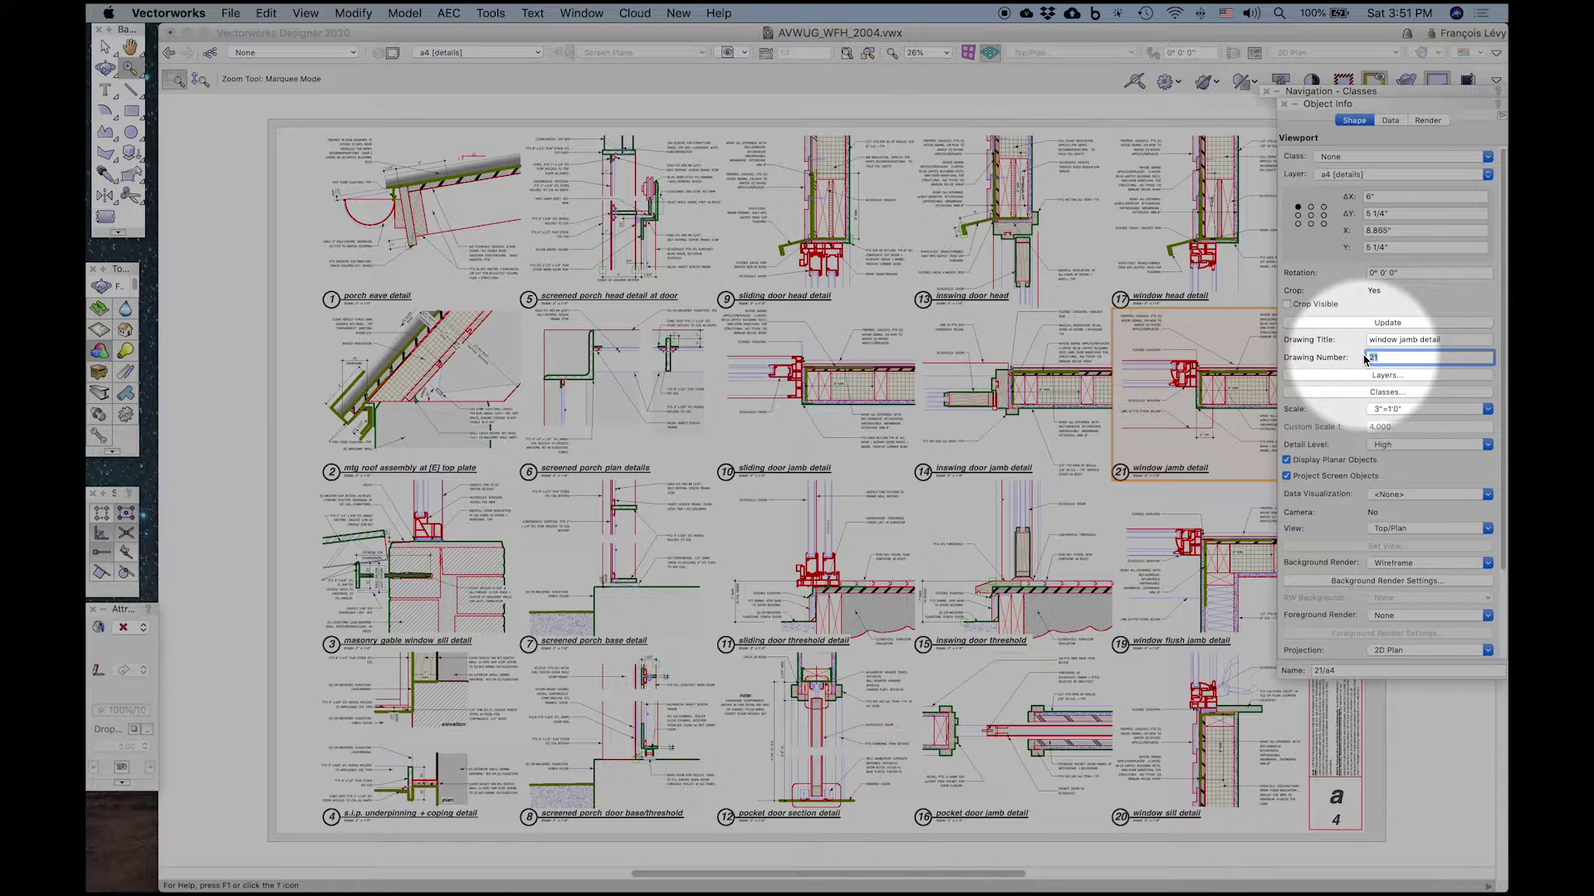
type("18")
key("Return")
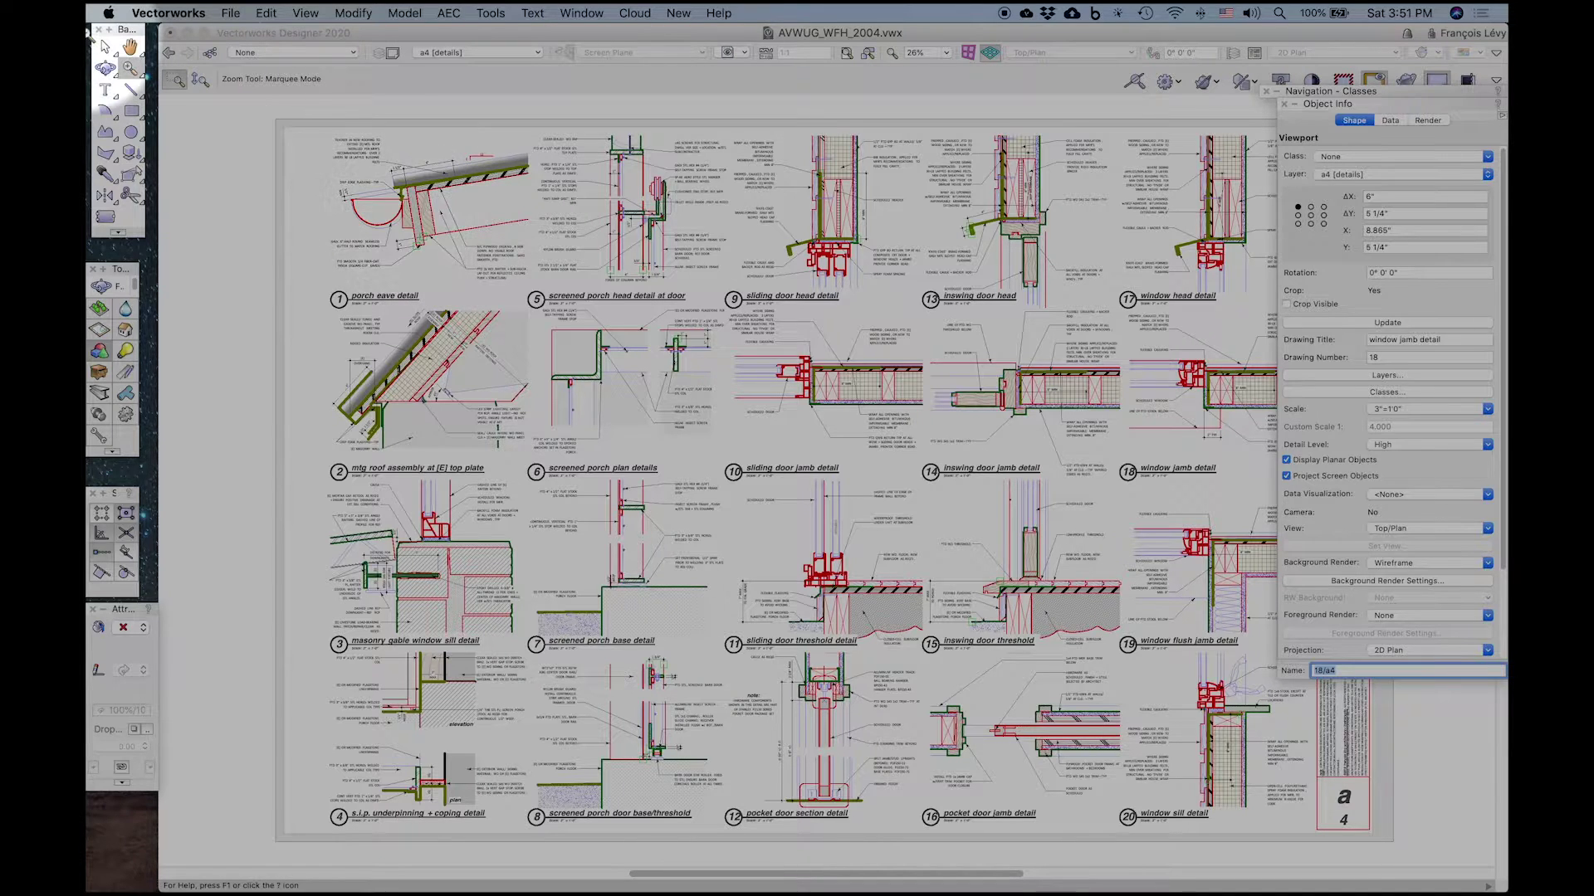
left_click(106, 45)
left_click(399, 197)
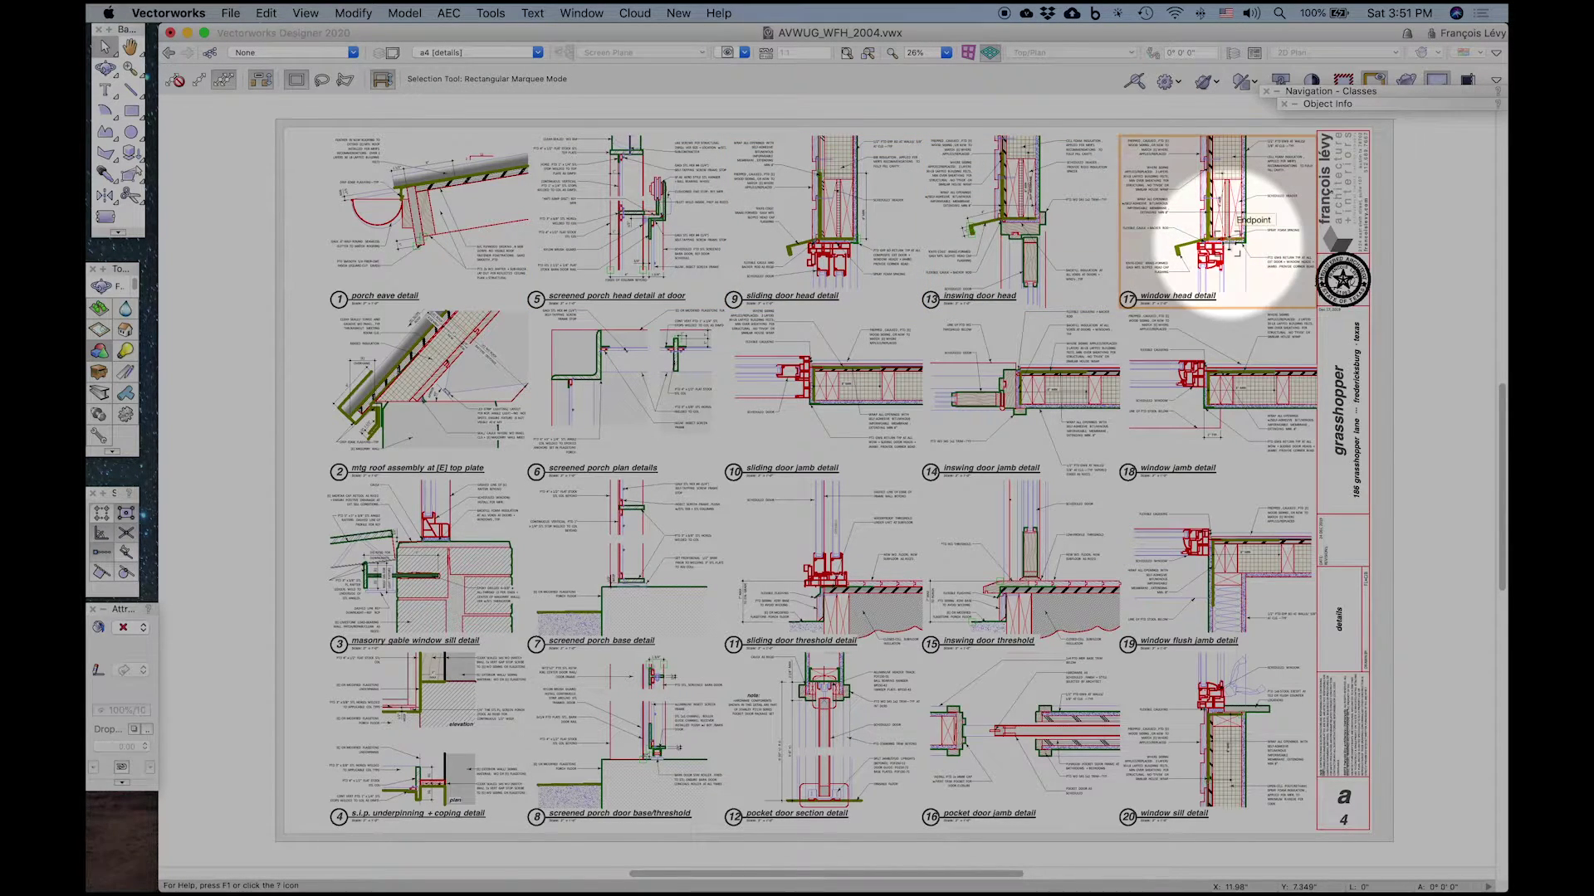
Step: Fit the a4 sheet in view and check the details viewport's source file in Object Info
double_click(1228, 244)
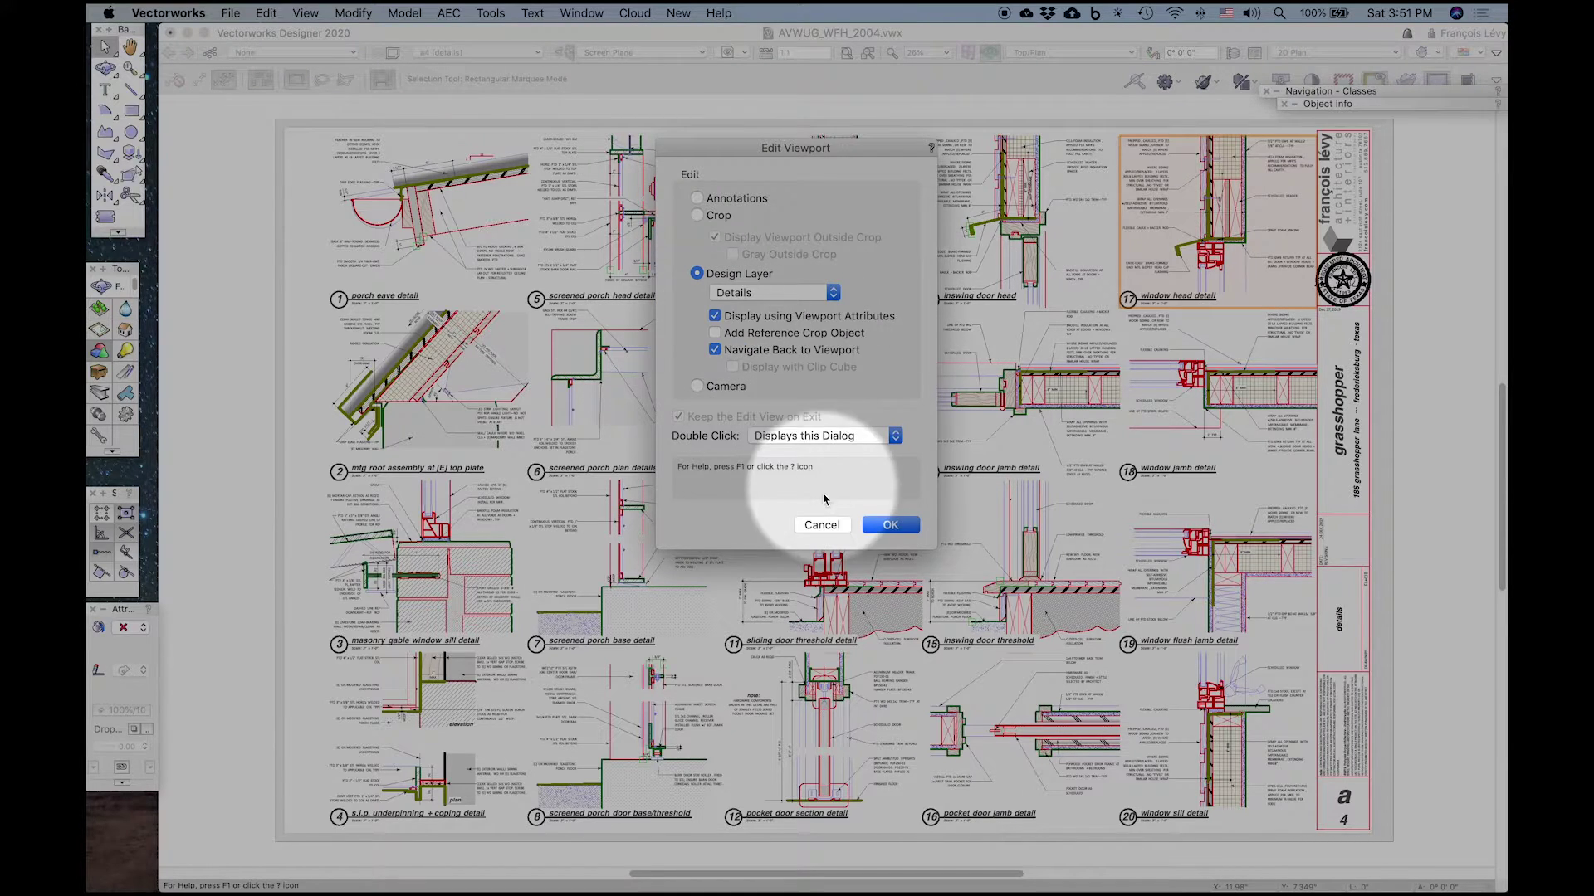
left_click(886, 525)
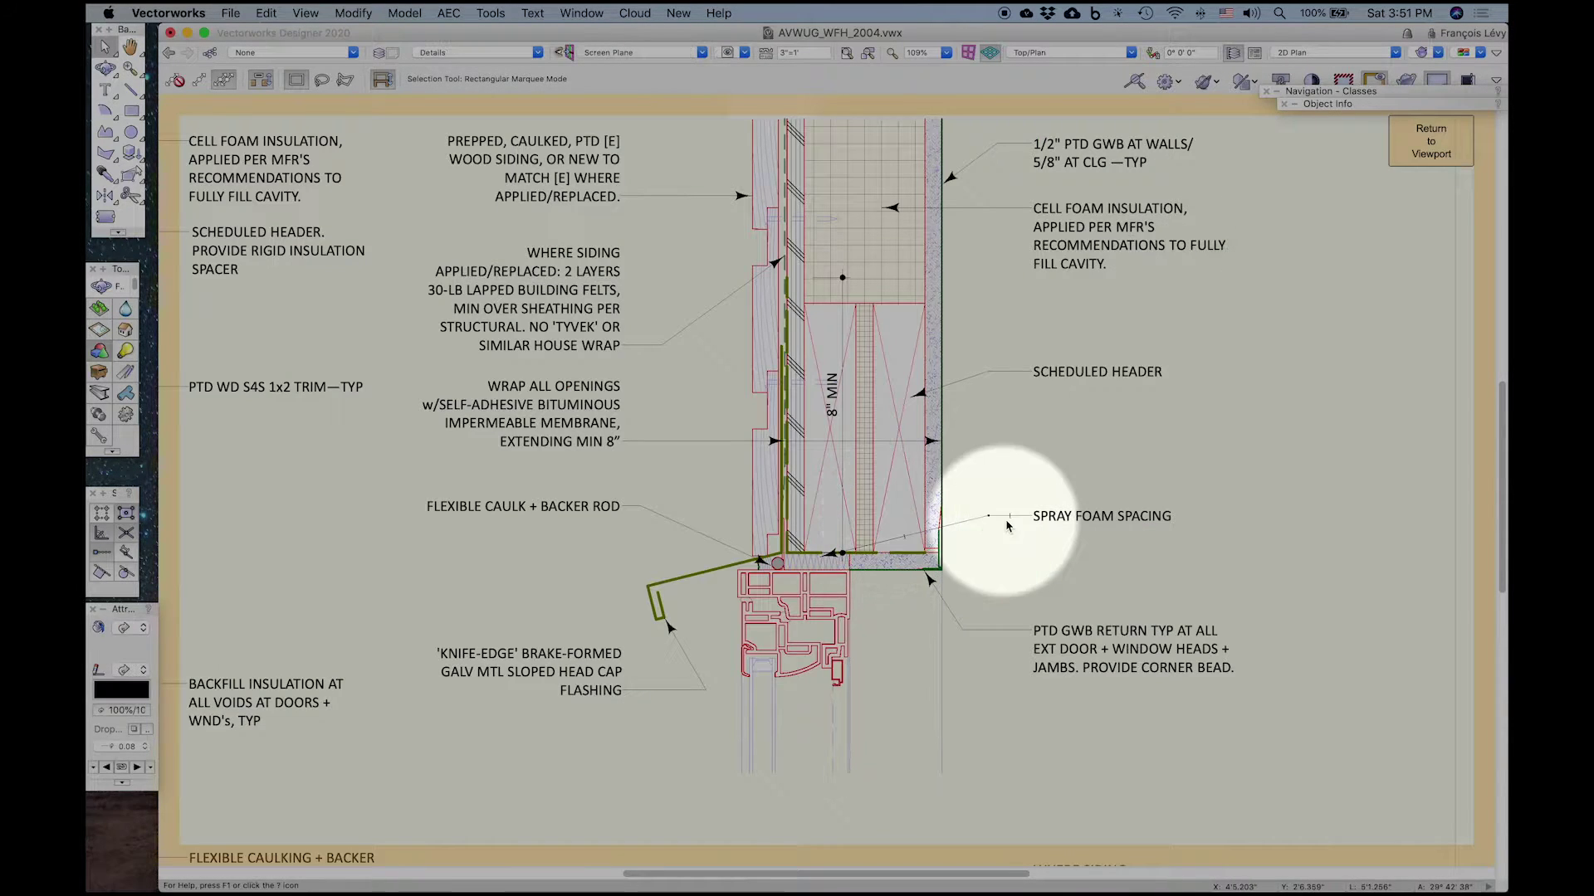
key("super+4")
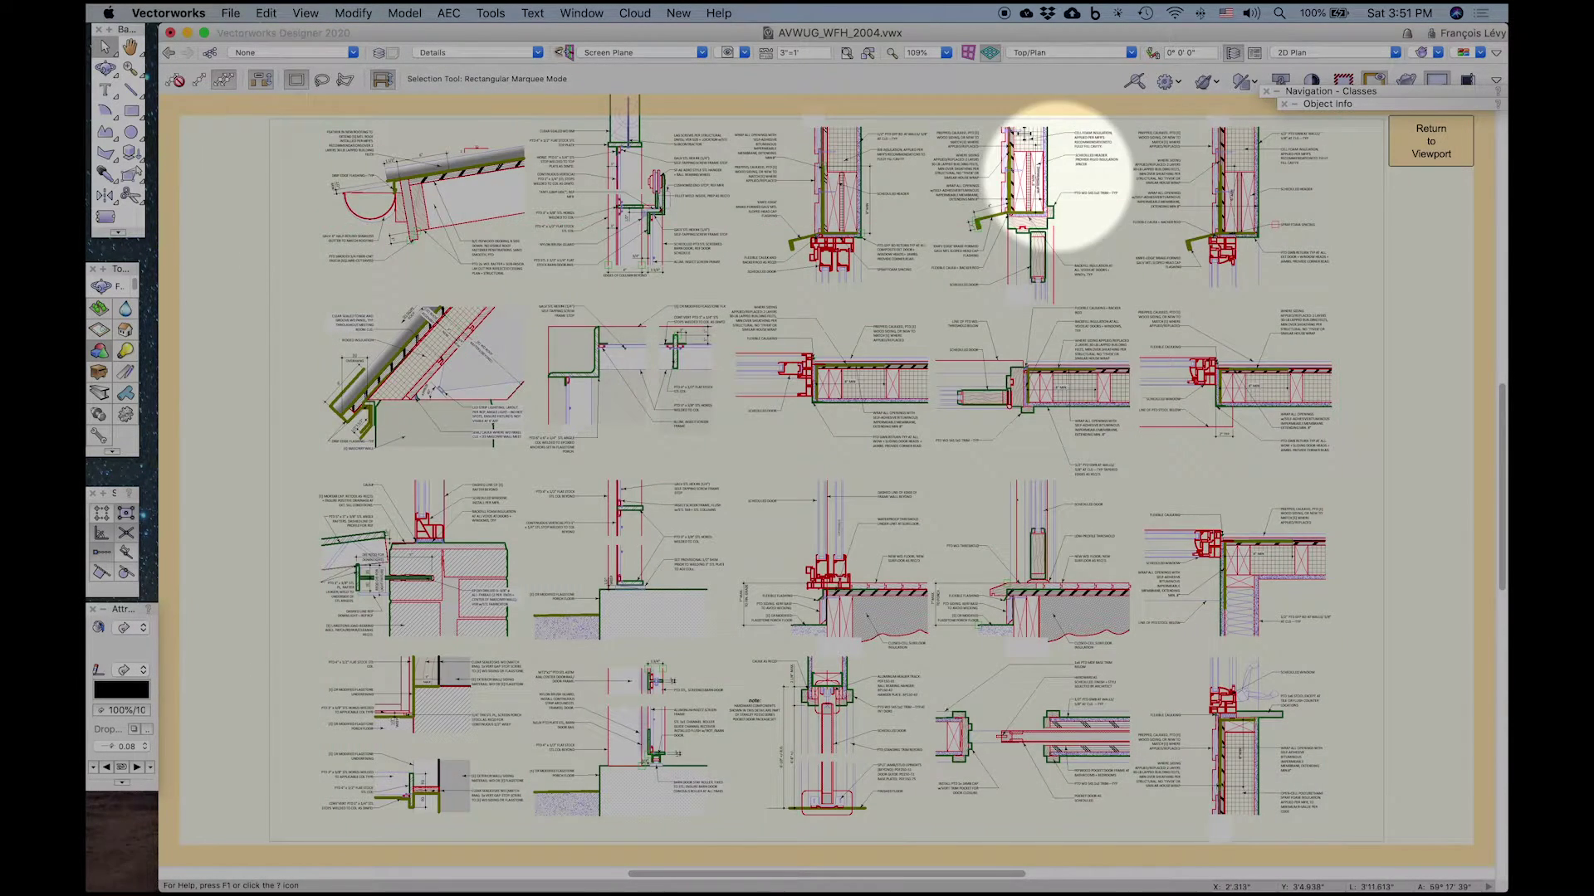
left_click(1022, 166)
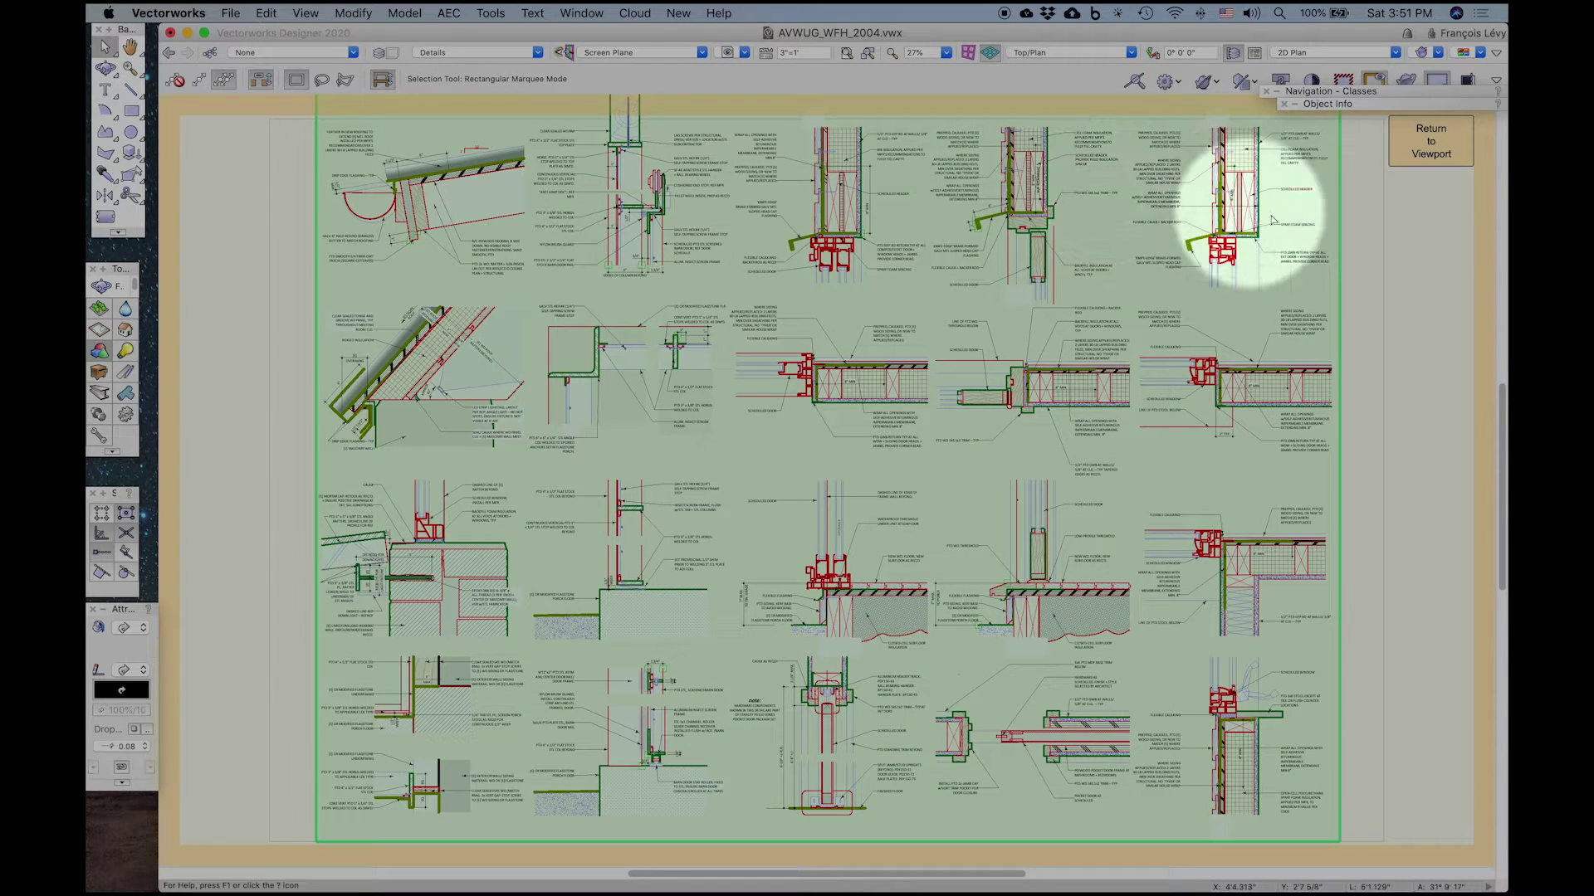
left_click(1352, 104)
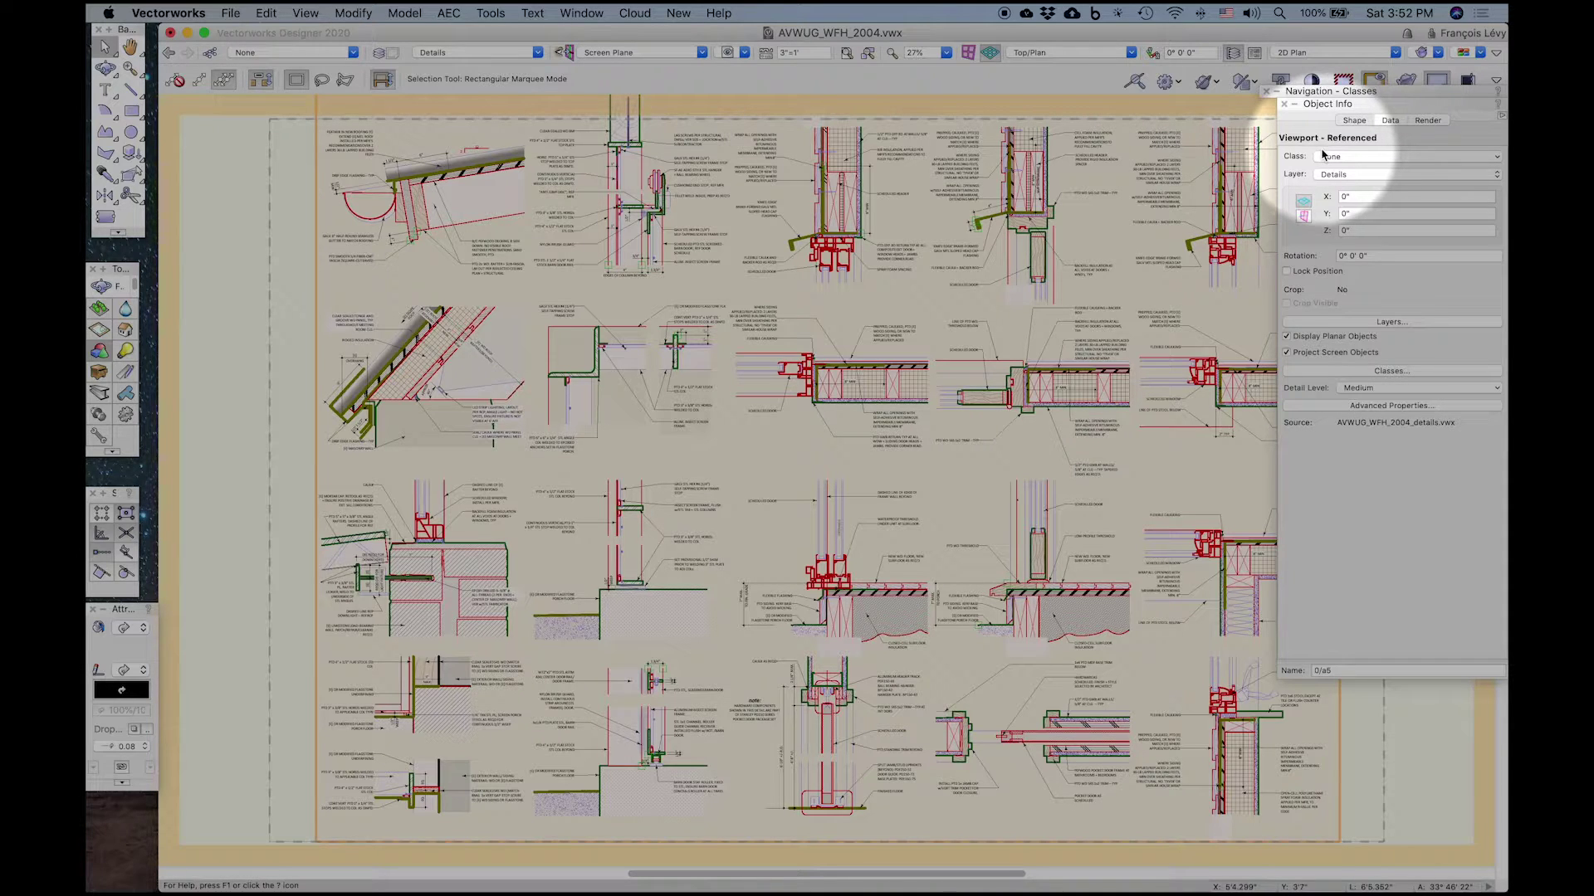
double_click(694, 160)
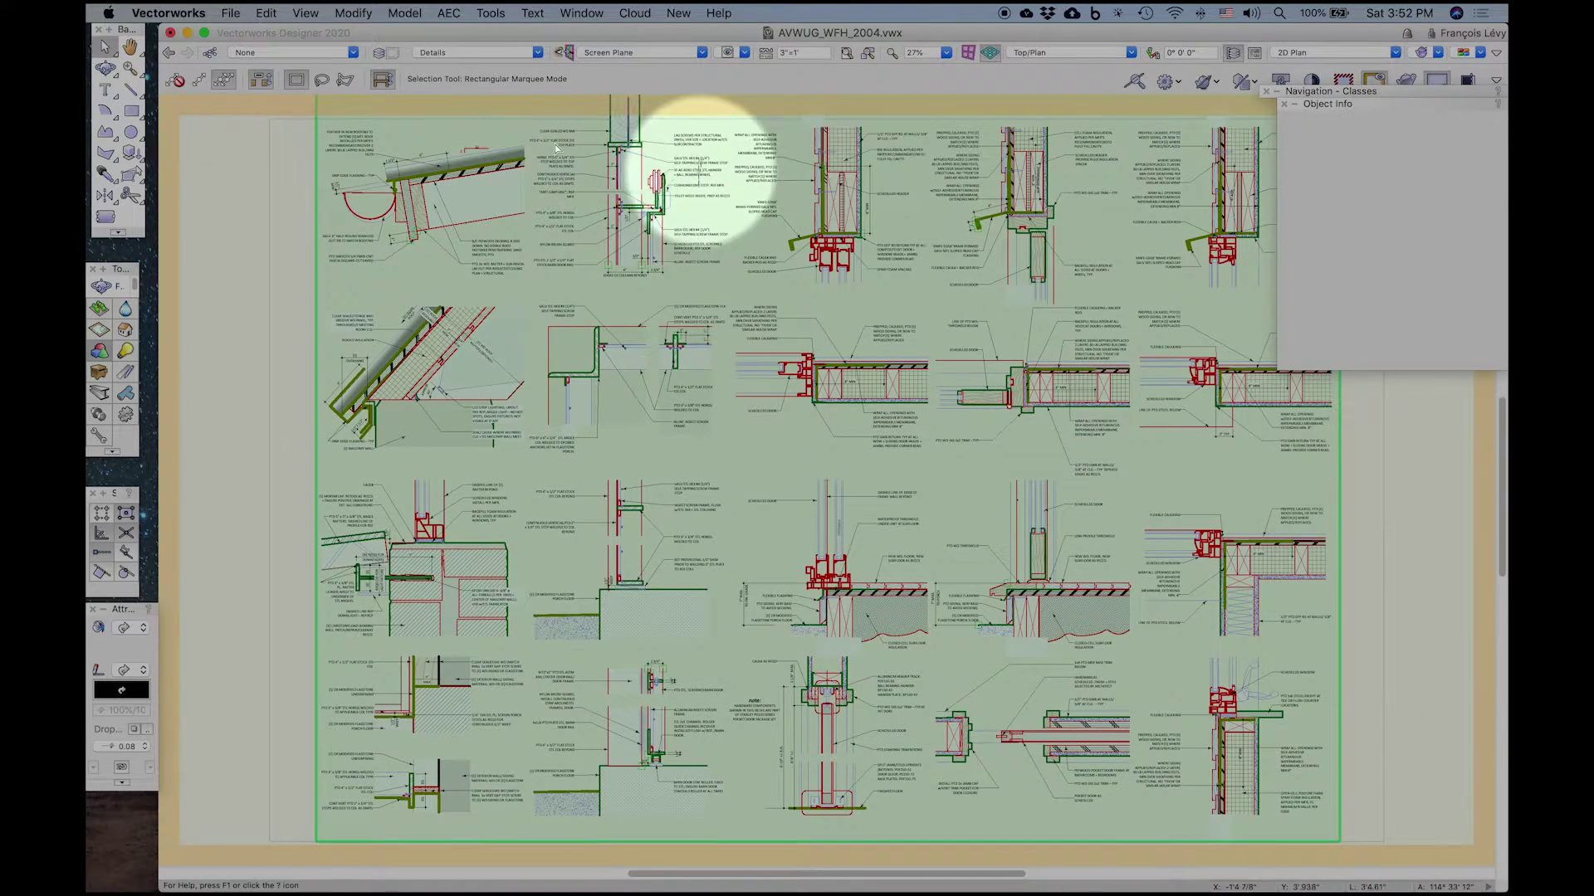
left_click(304, 16)
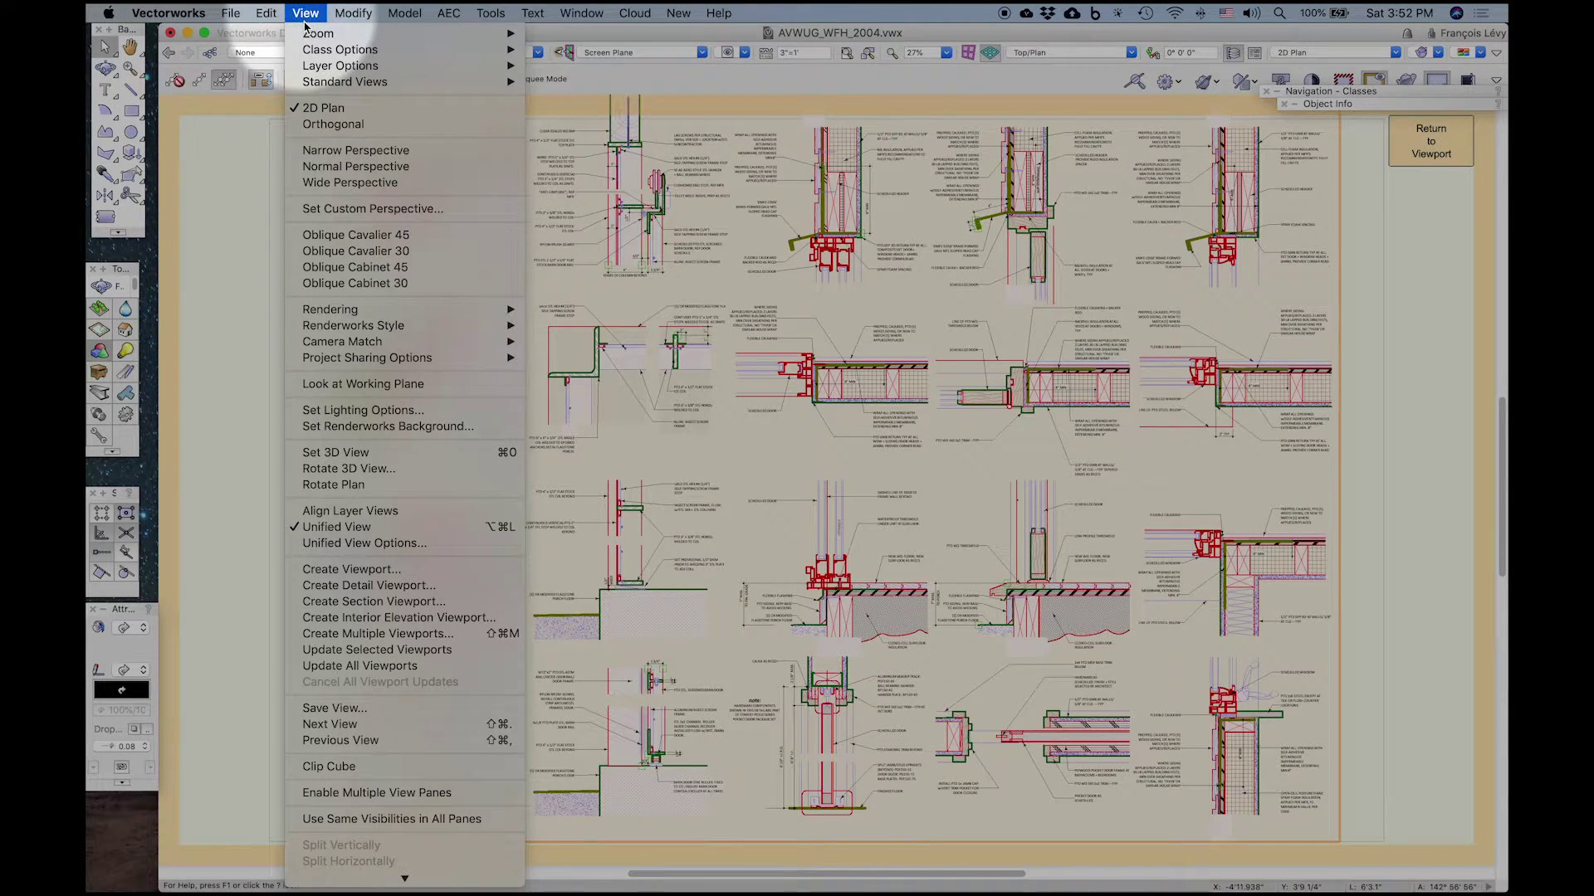
Step: Start a new viewport on the Details layer, sourced from the existing details file reference
left_click(374, 574)
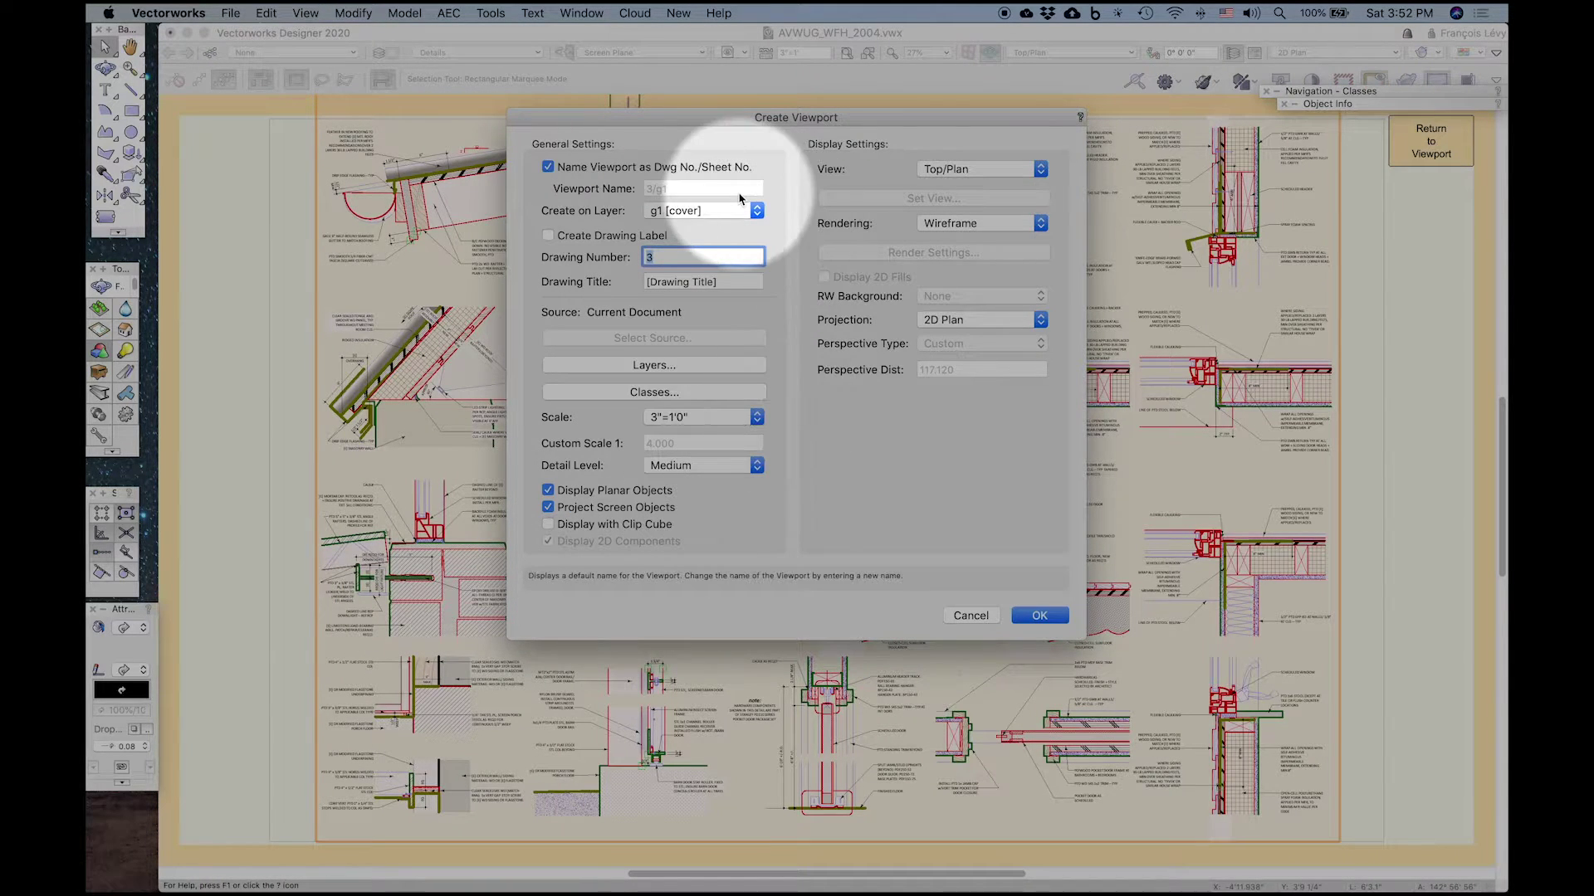
left_click(676, 215)
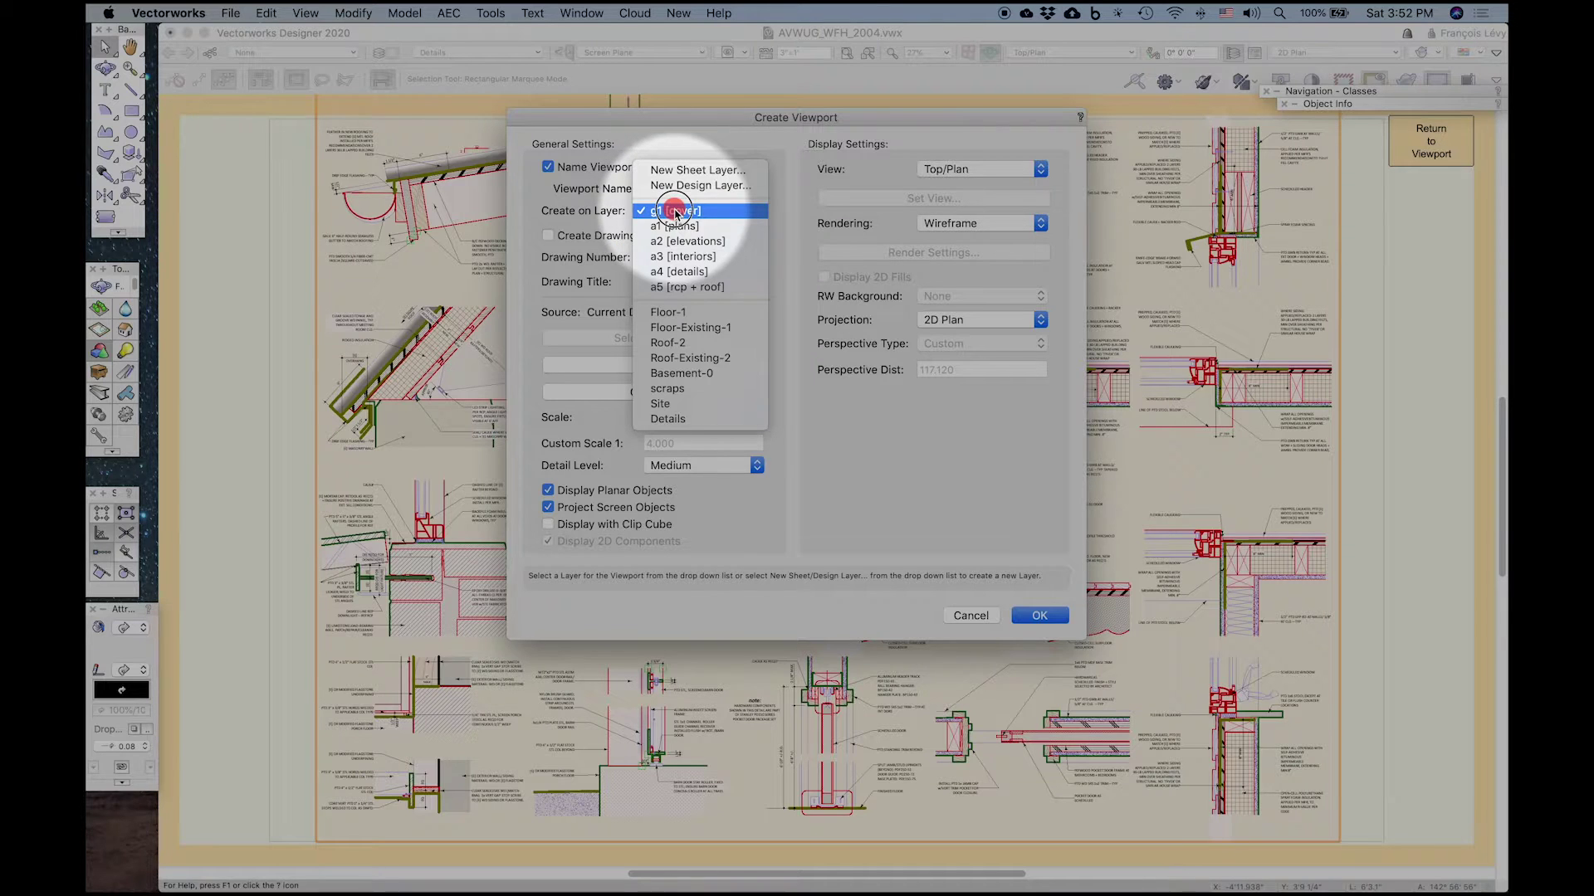
left_click_drag(673, 214, 686, 279)
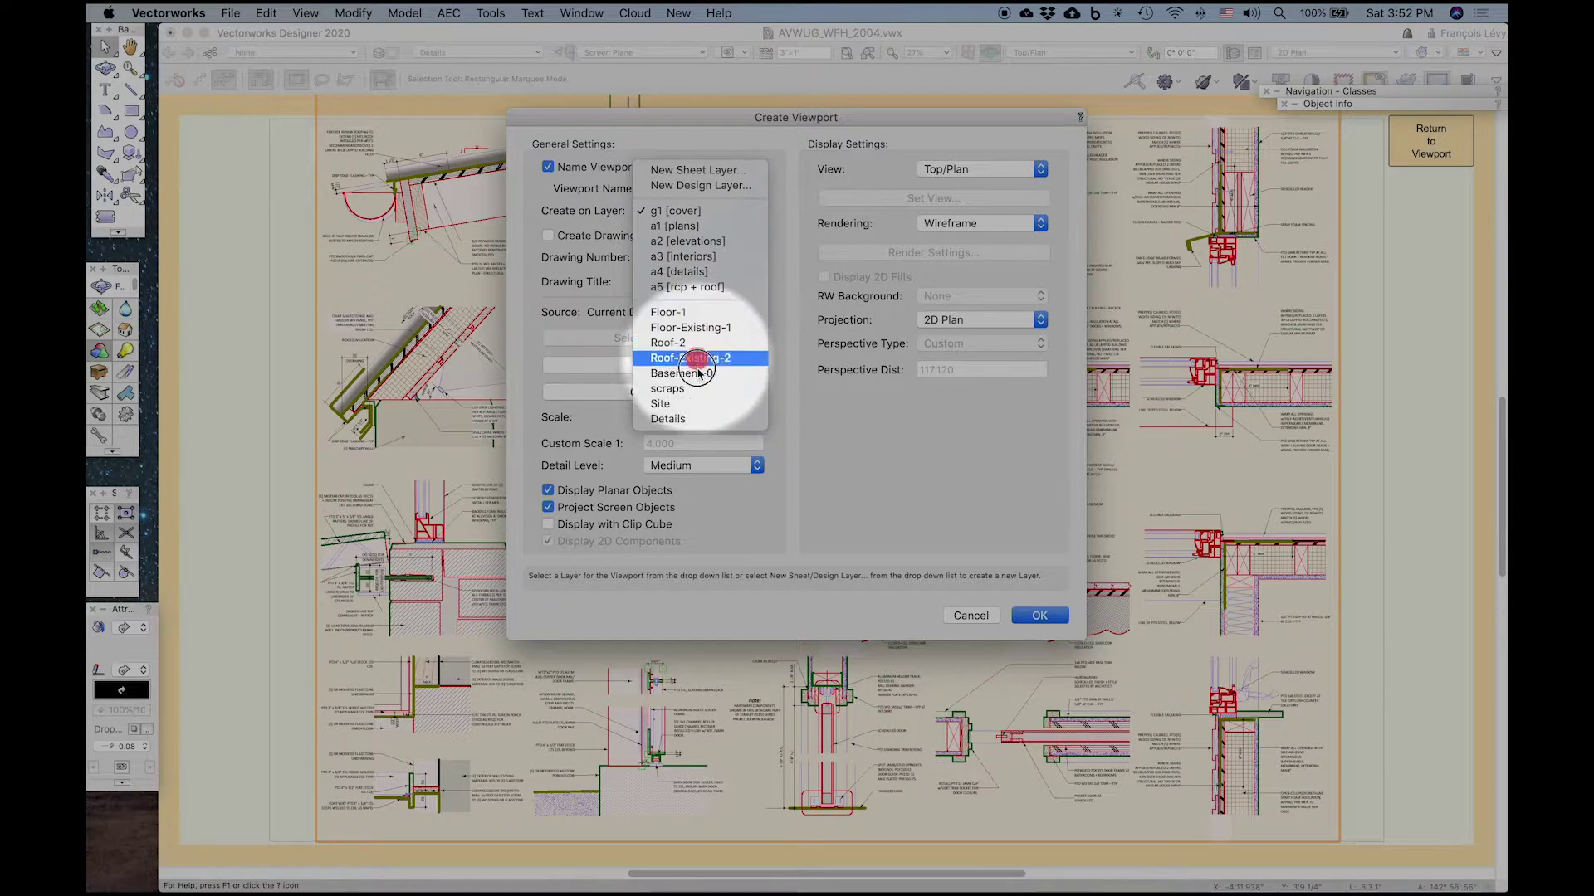
left_click_drag(687, 278, 696, 425)
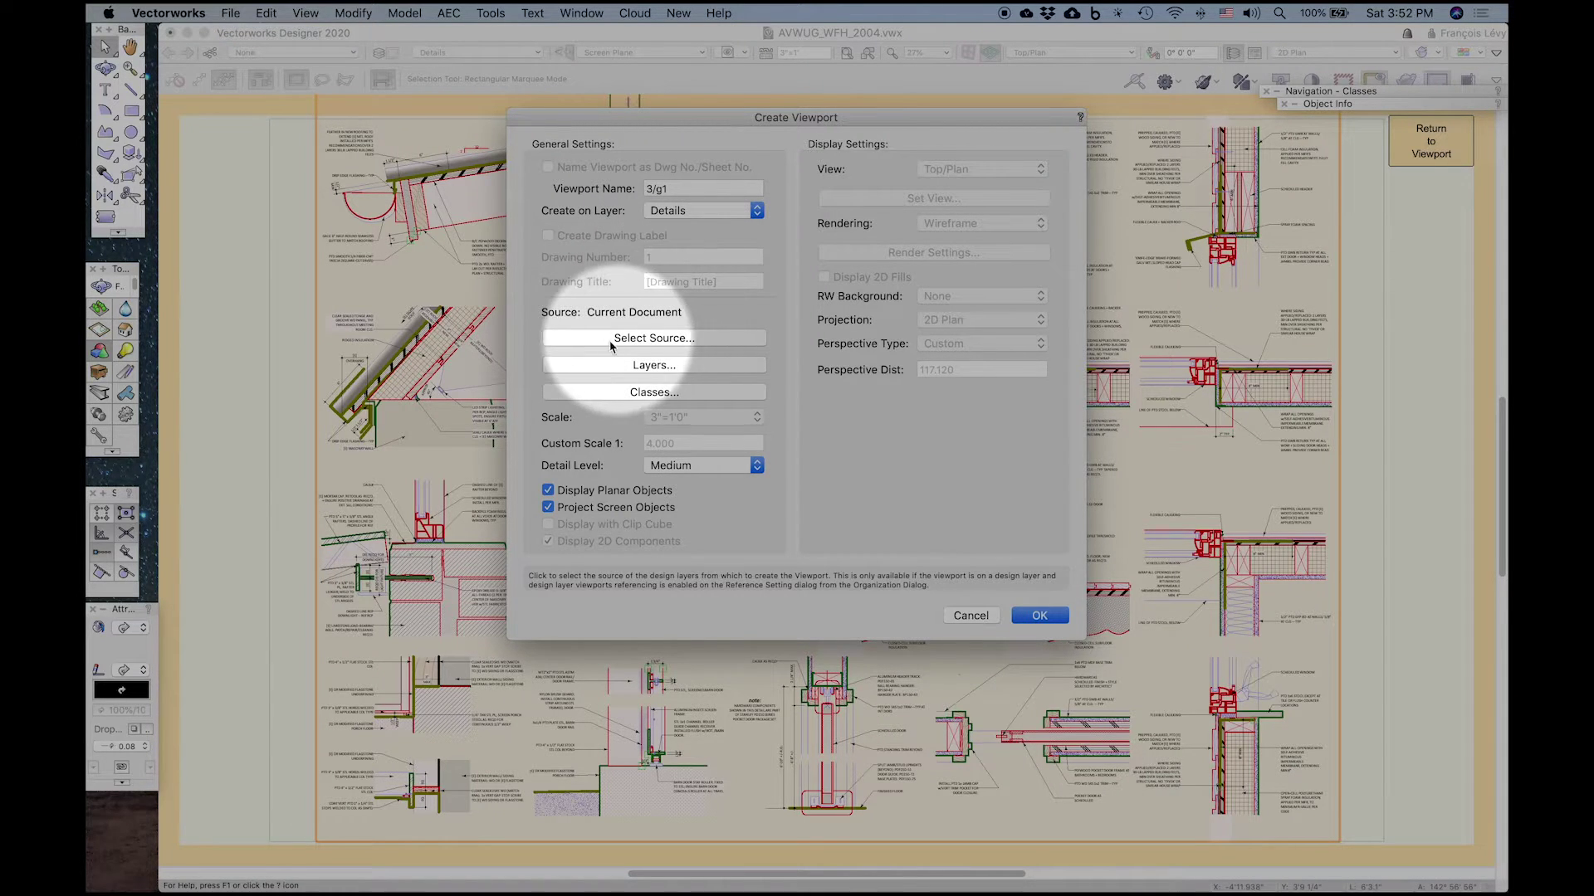
left_click(651, 338)
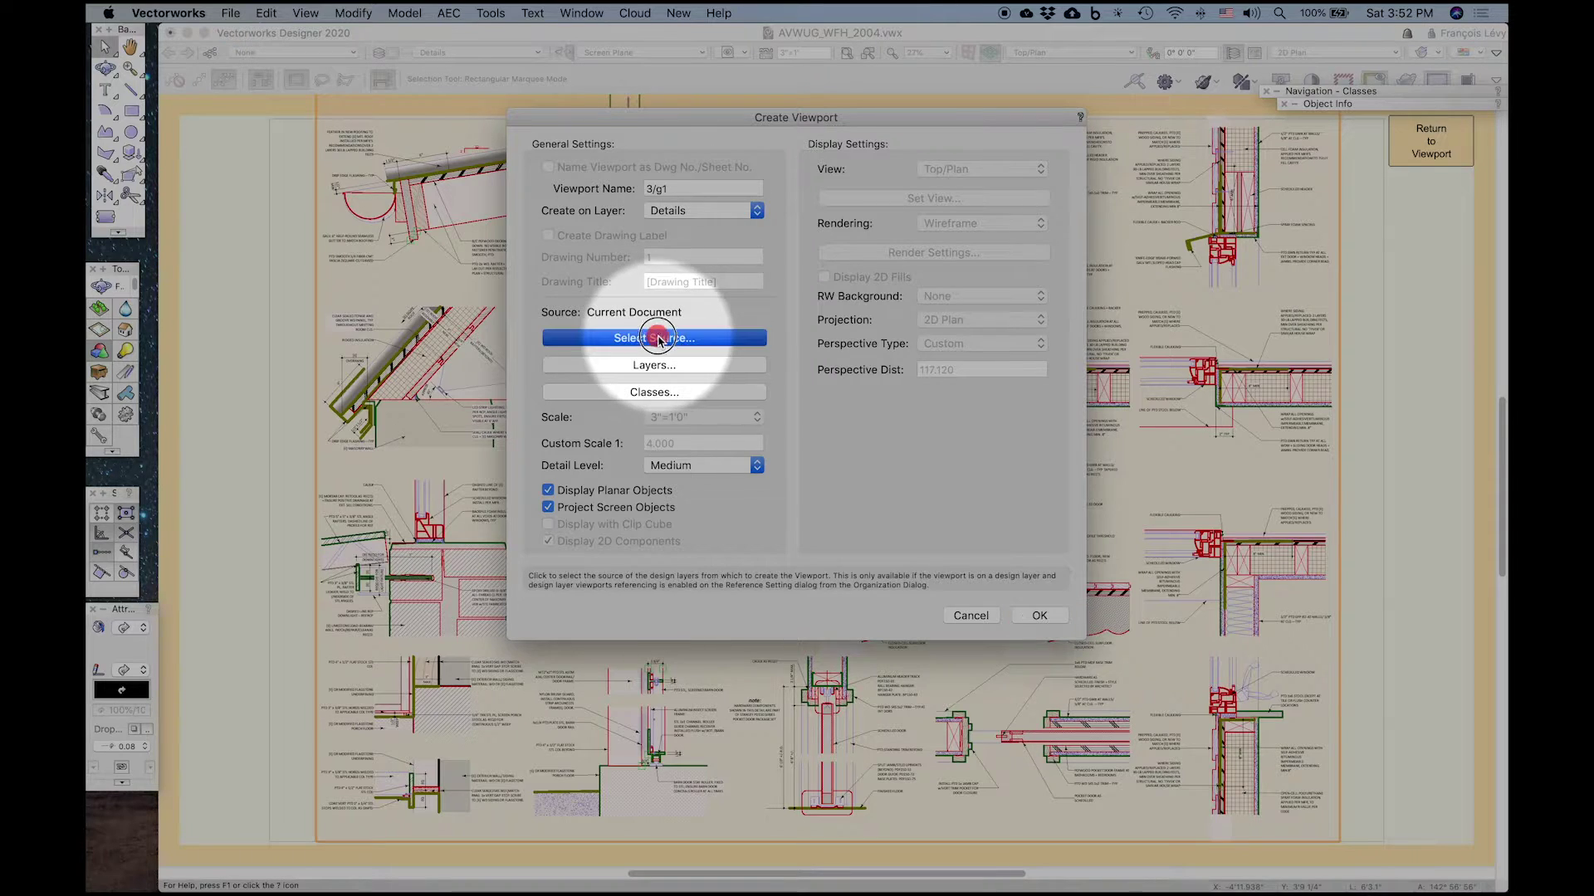
left_click(672, 222)
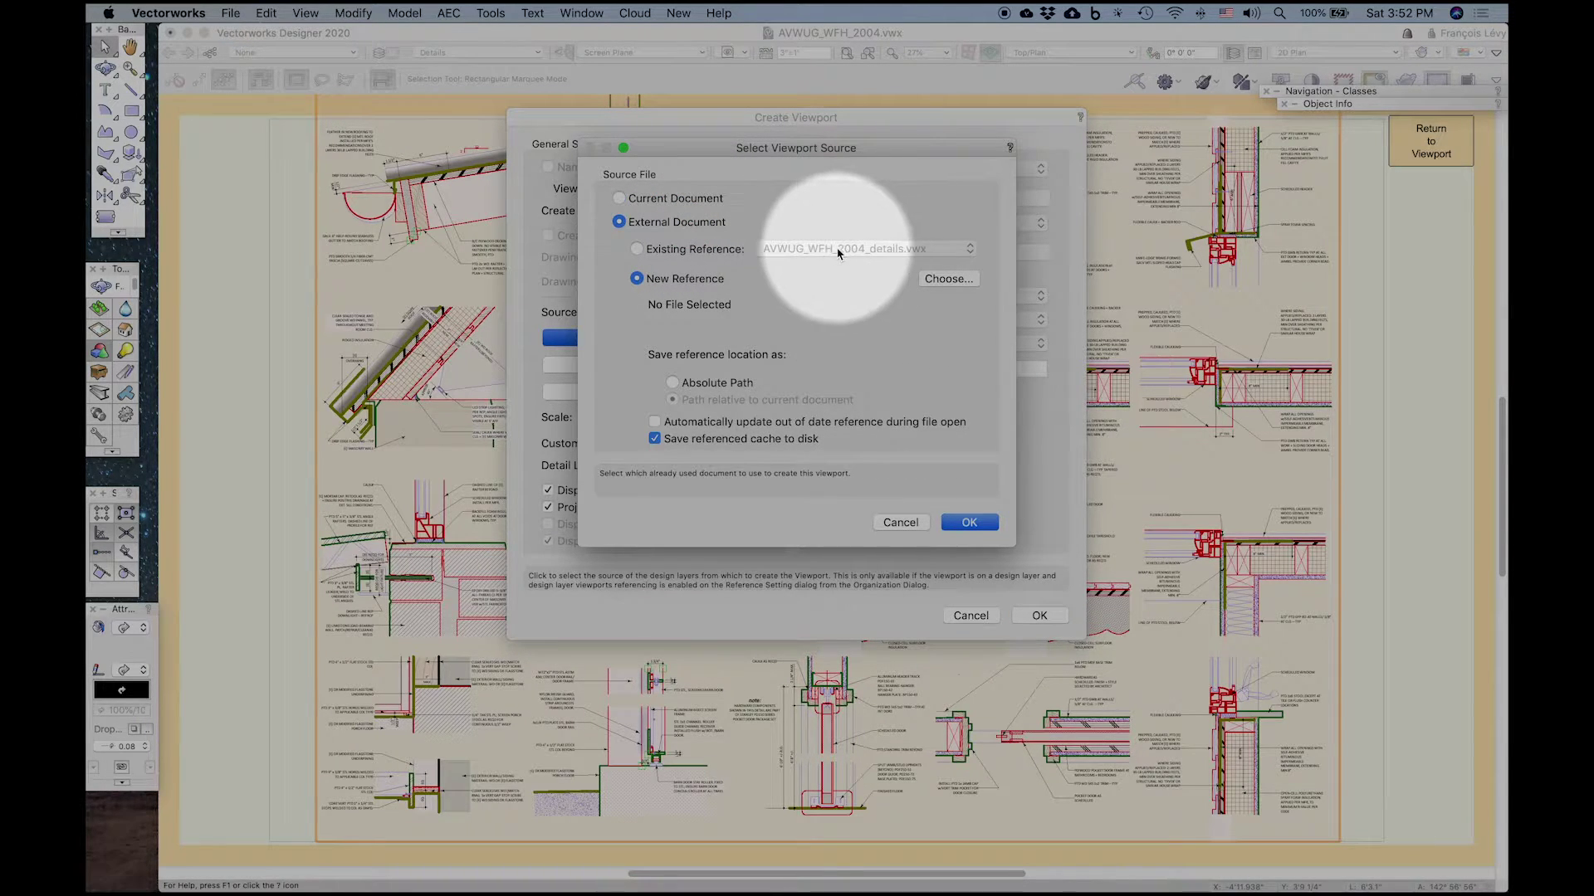
left_click(682, 250)
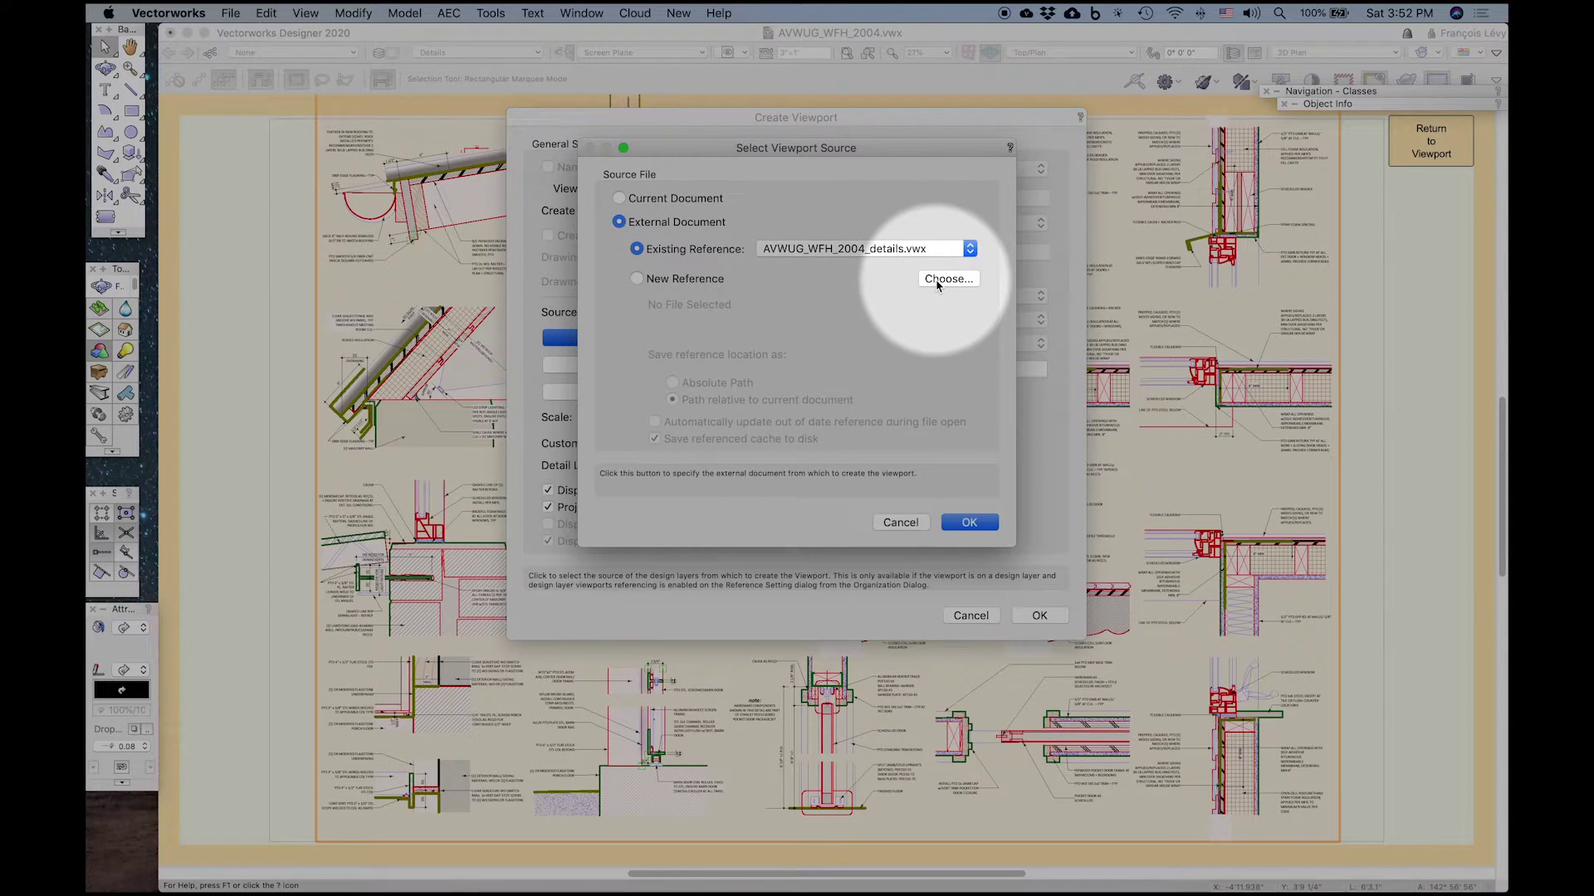
left_click(971, 526)
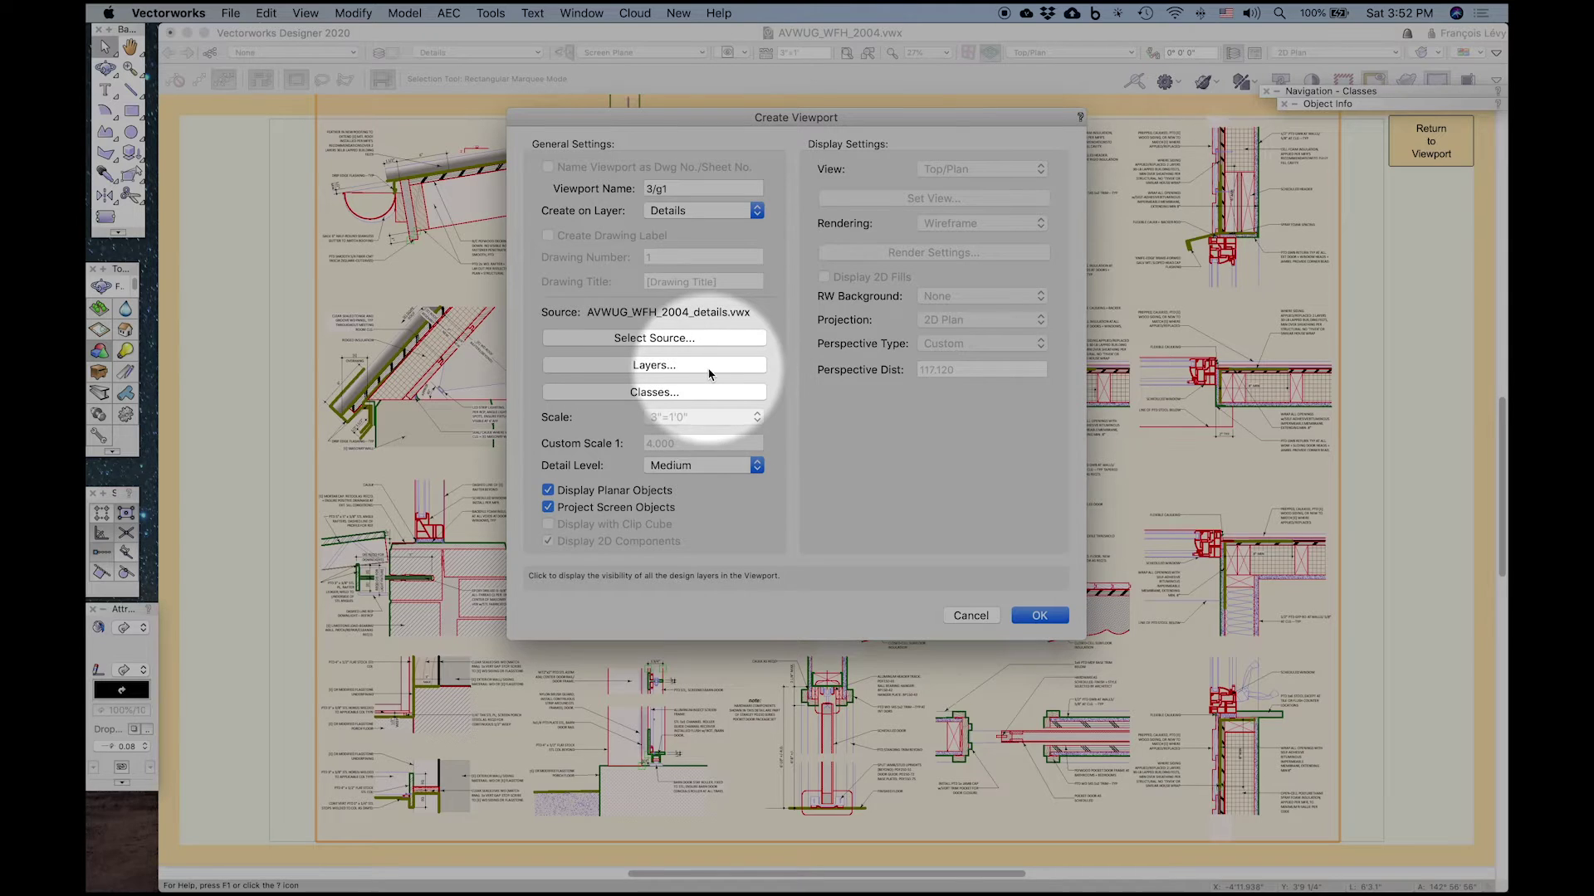
Step: Make the Details layer visible in the viewport, leave classes unchanged, and create it
left_click(709, 369)
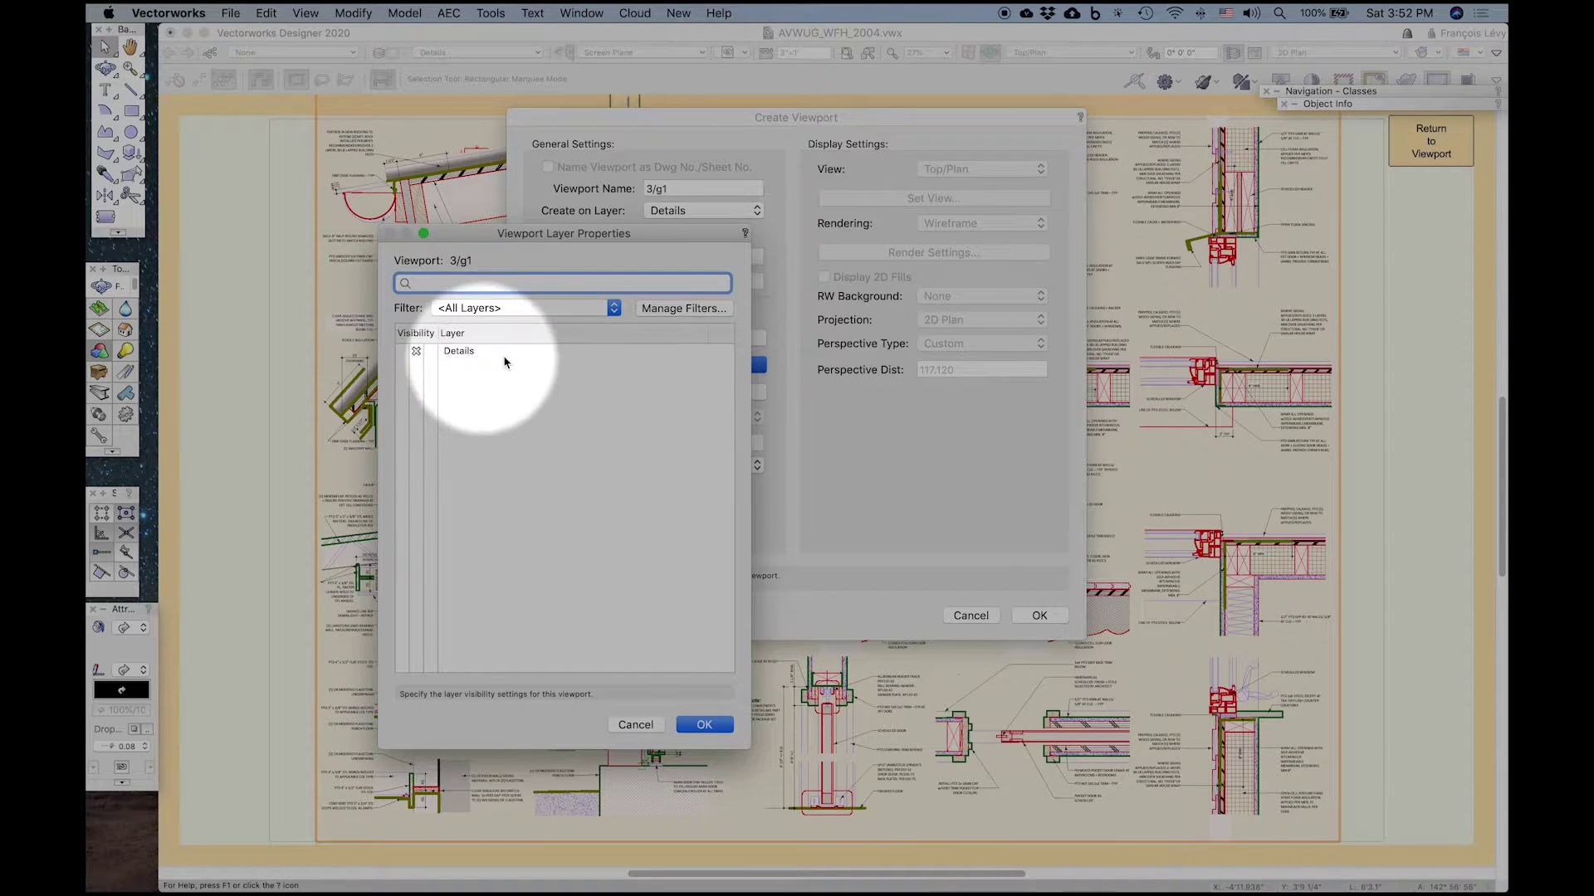
left_click(402, 351)
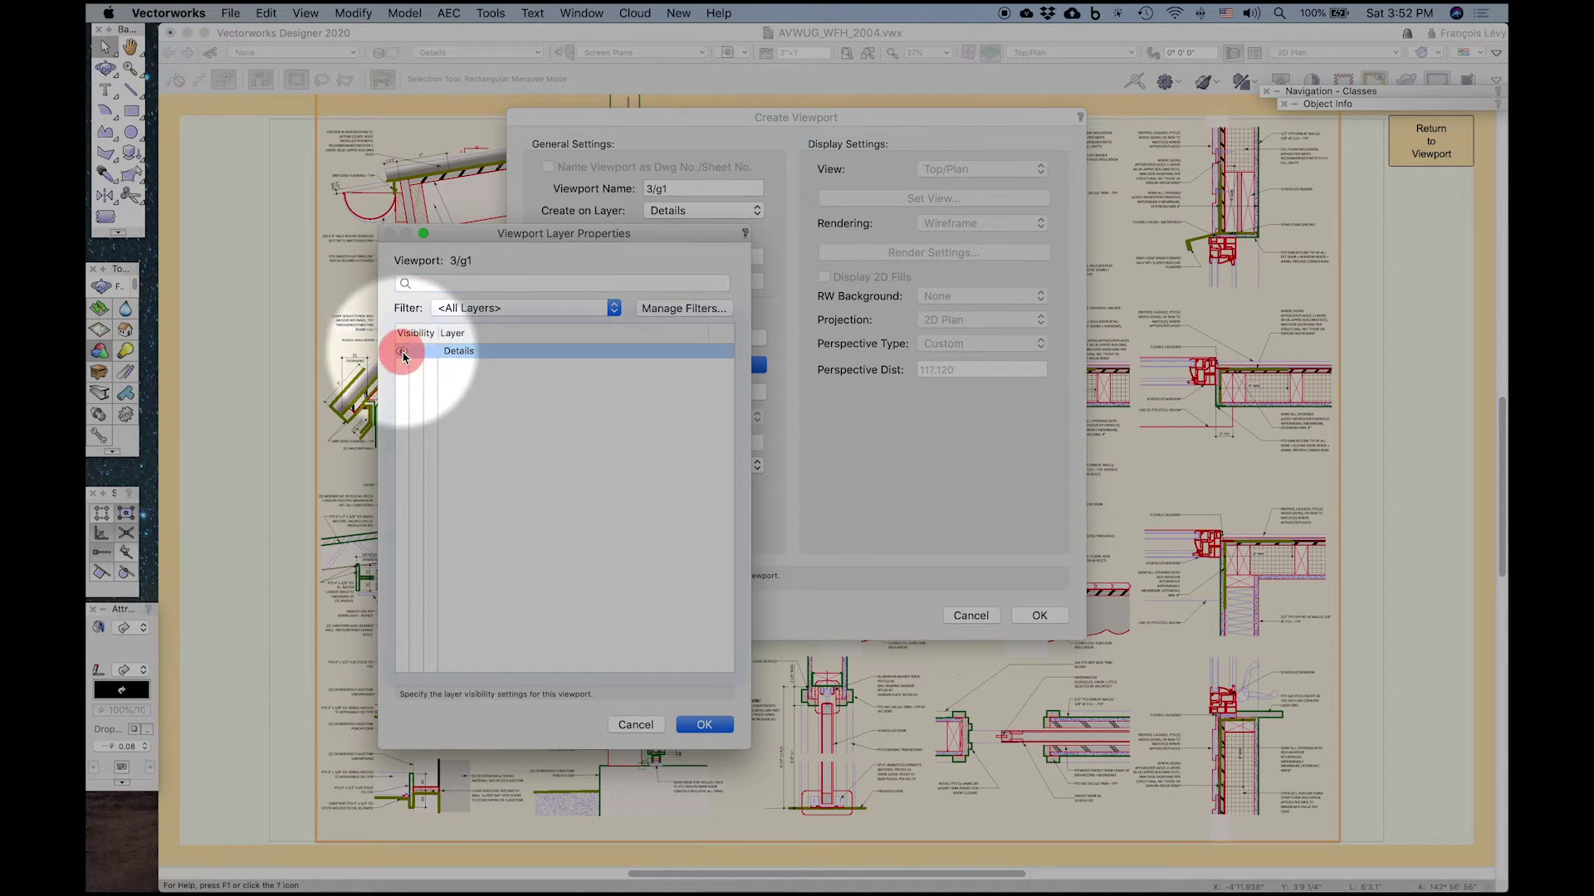
left_click(703, 725)
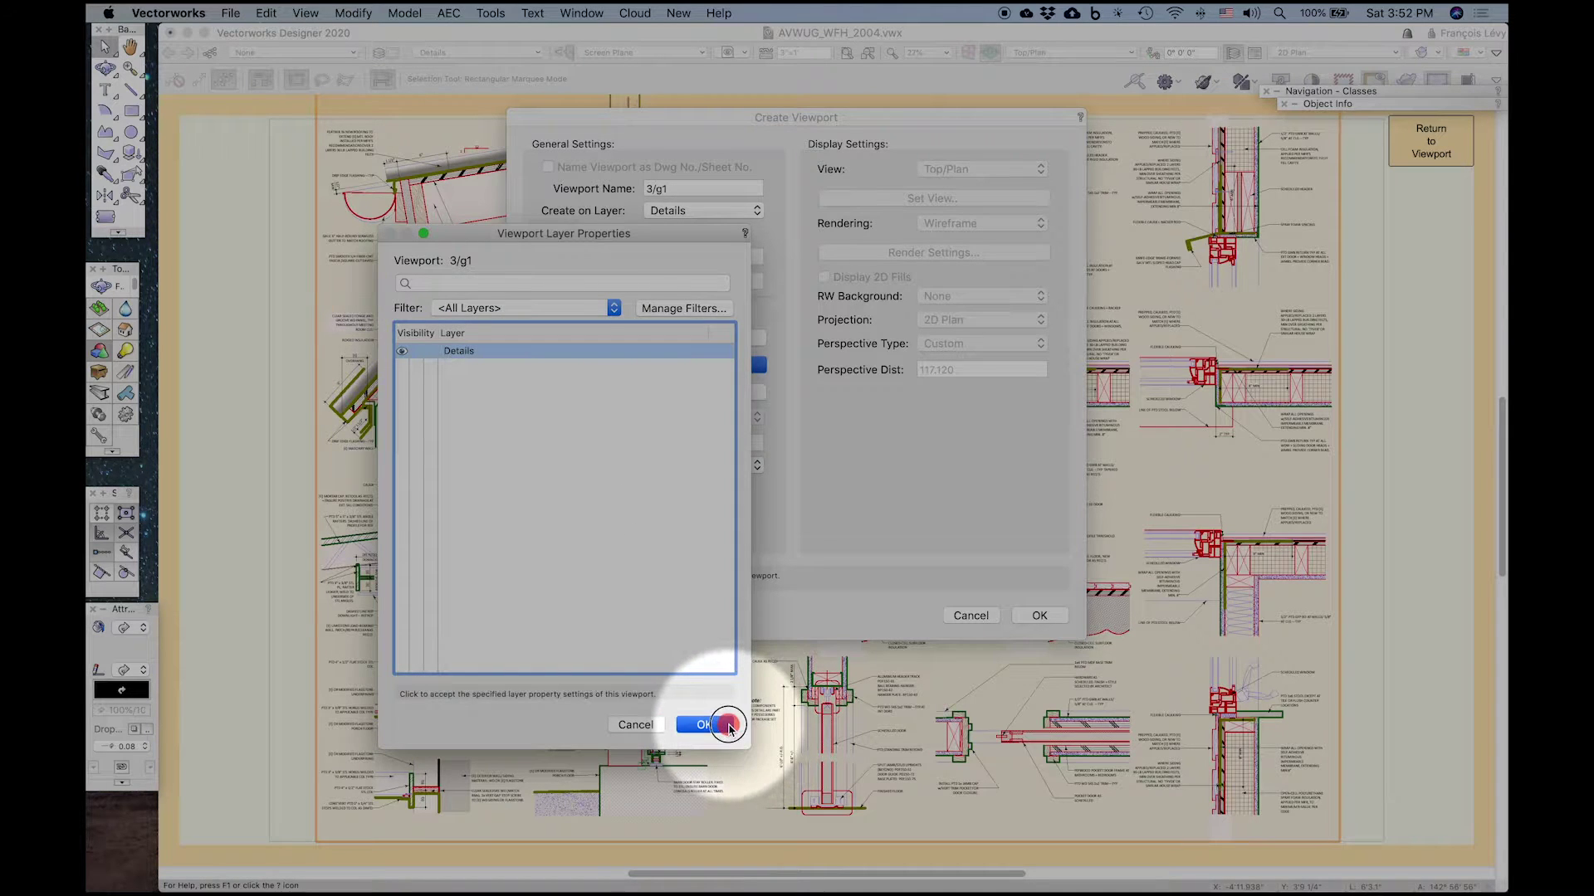
left_click(723, 392)
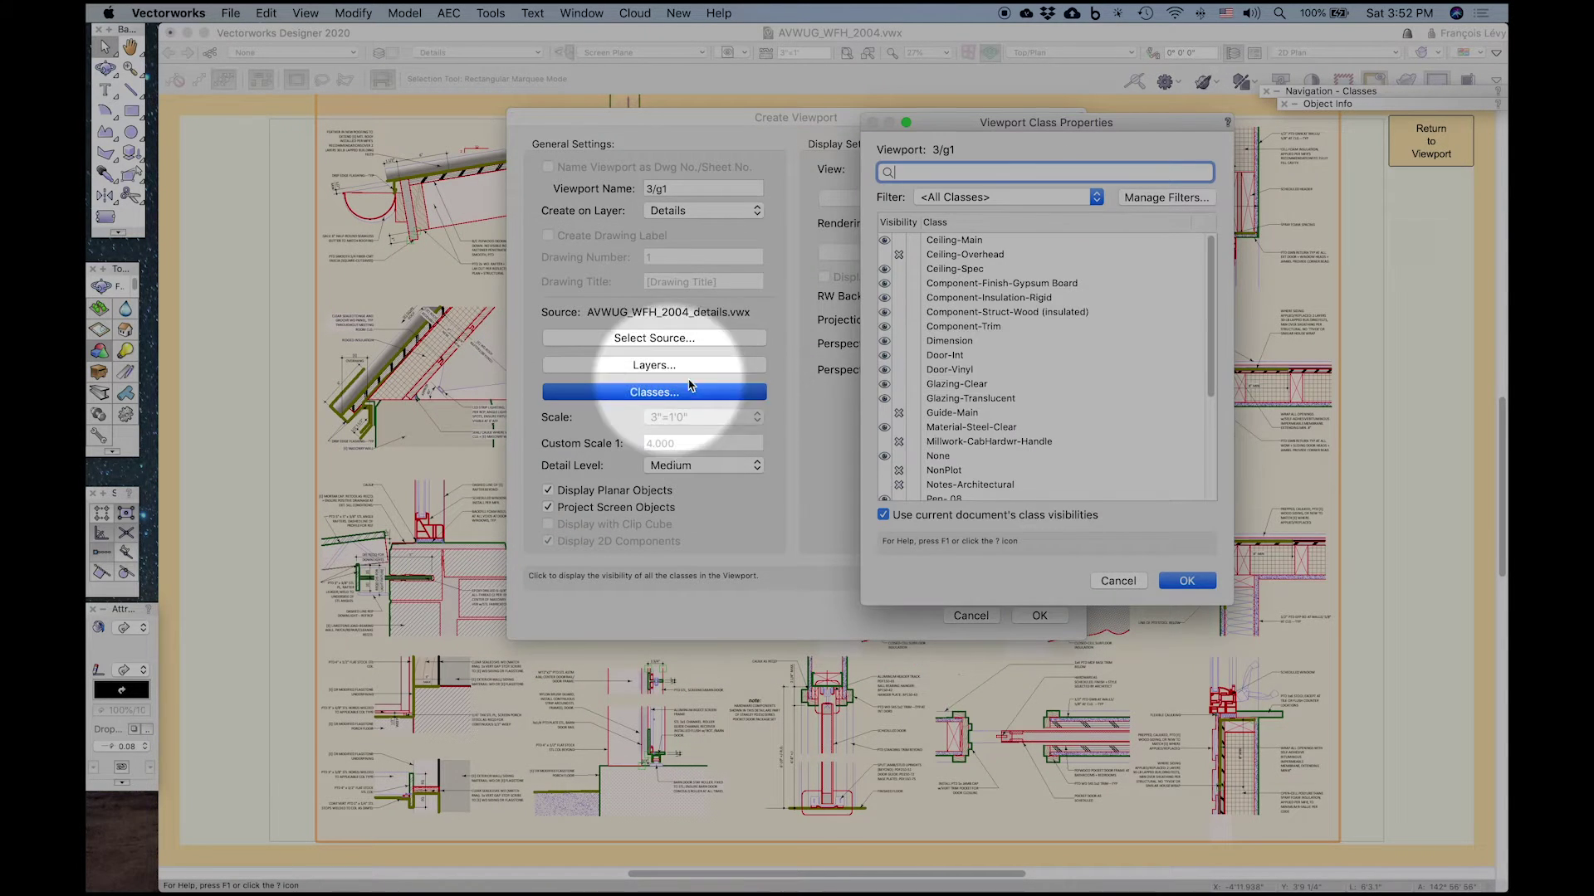
scroll(1111, 363, "down", 5)
scroll(1112, 363, "up", 5)
scroll(1110, 361, "down", 5)
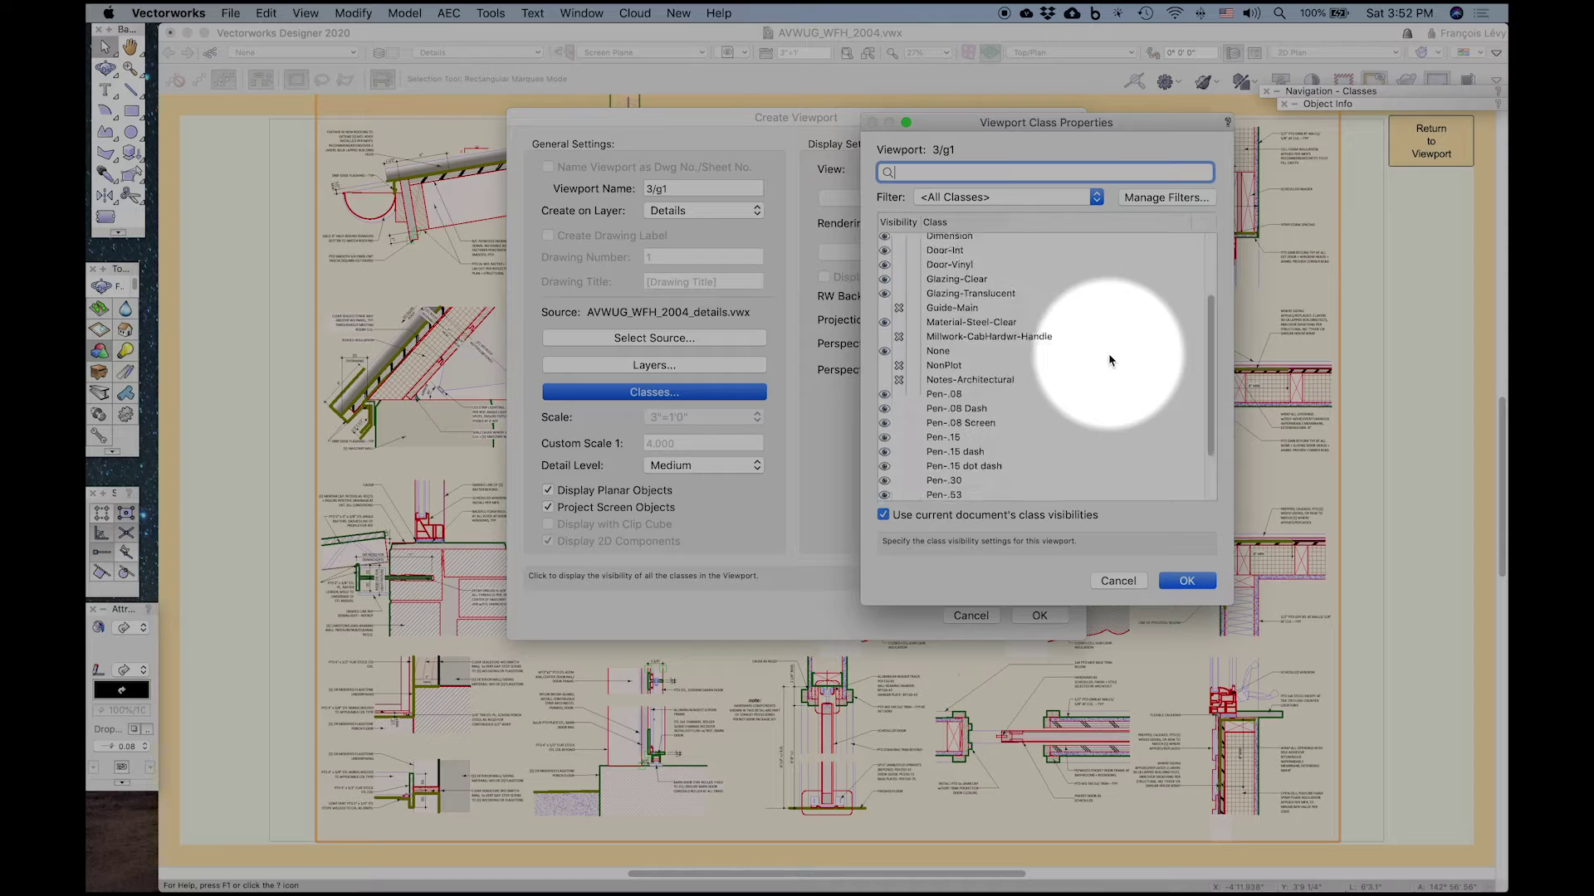
scroll(1109, 359, "down", 5)
scroll(1109, 359, "up", 5)
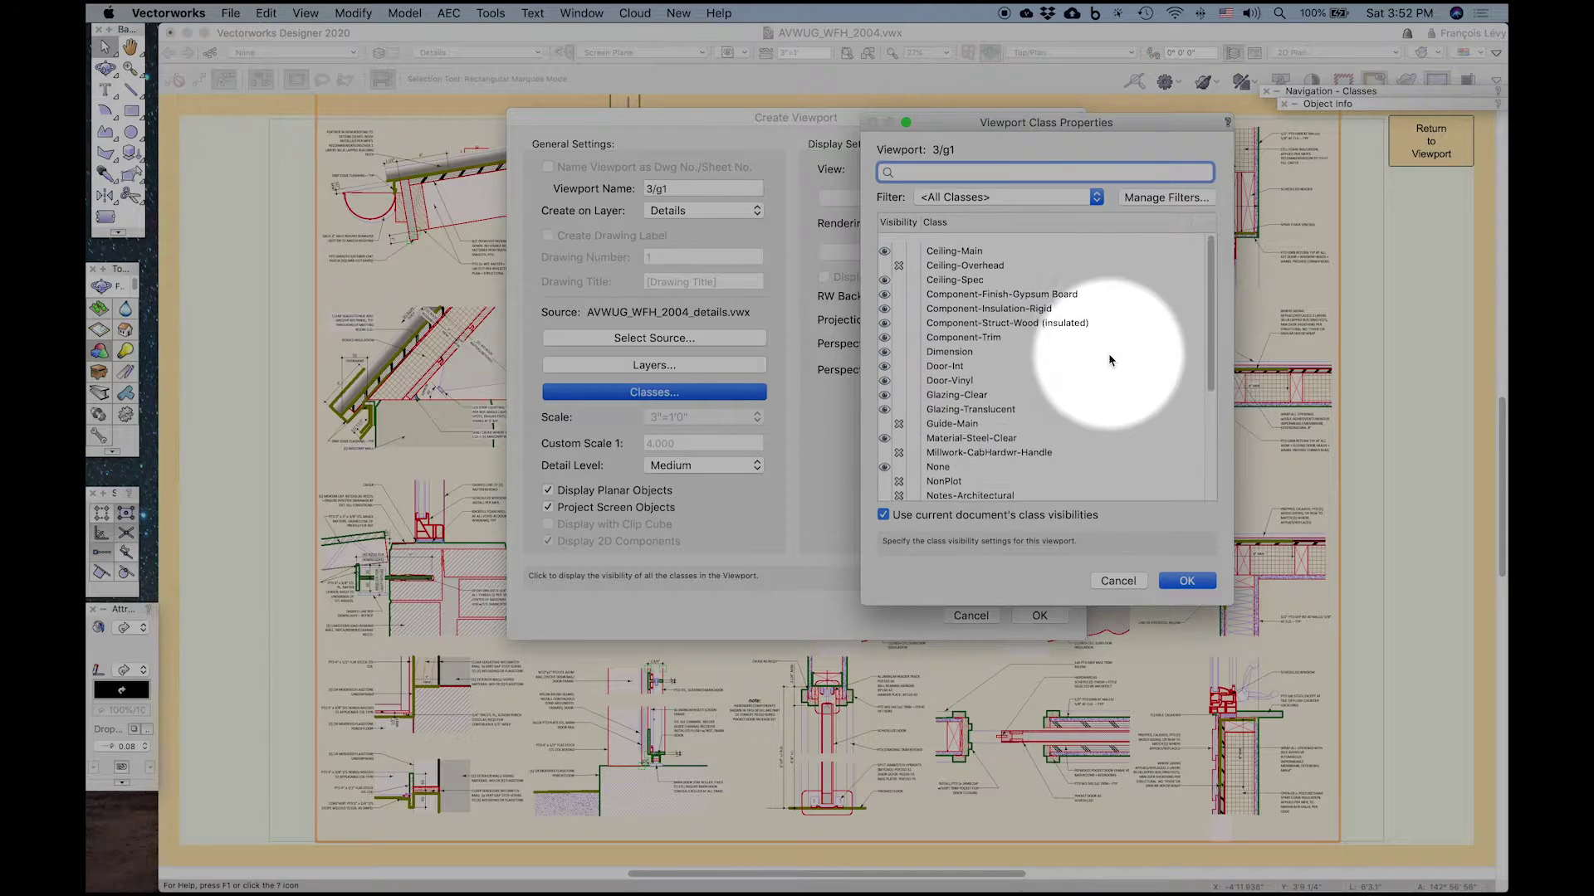
left_click(1117, 580)
left_click(1041, 617)
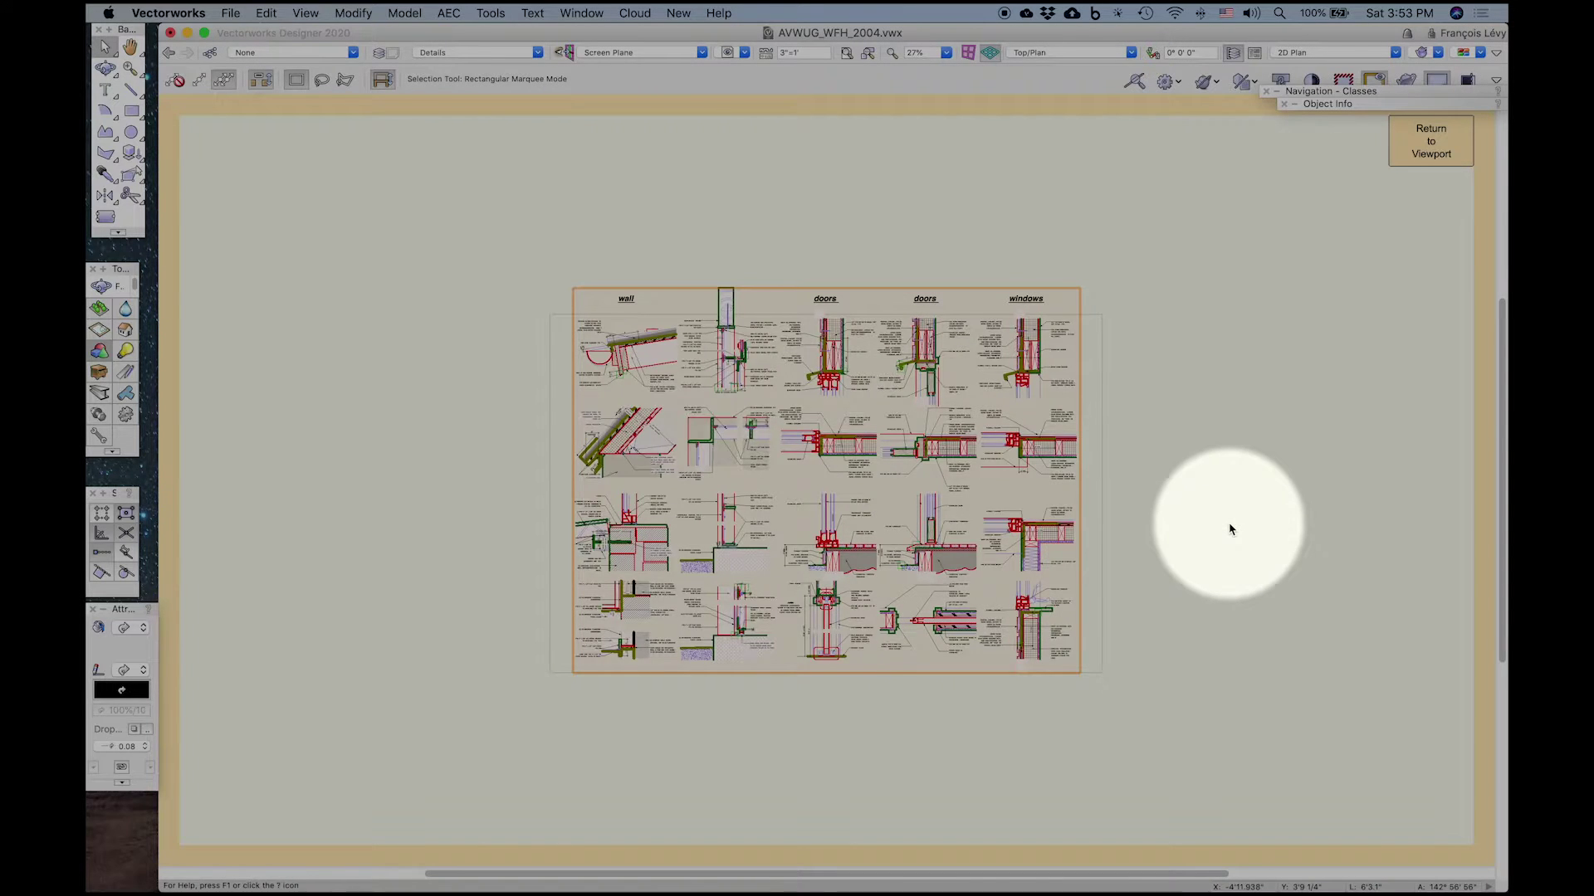
Step: Option-drag the new details viewport to the left to place a duplicate
key("x")
left_click(1027, 358)
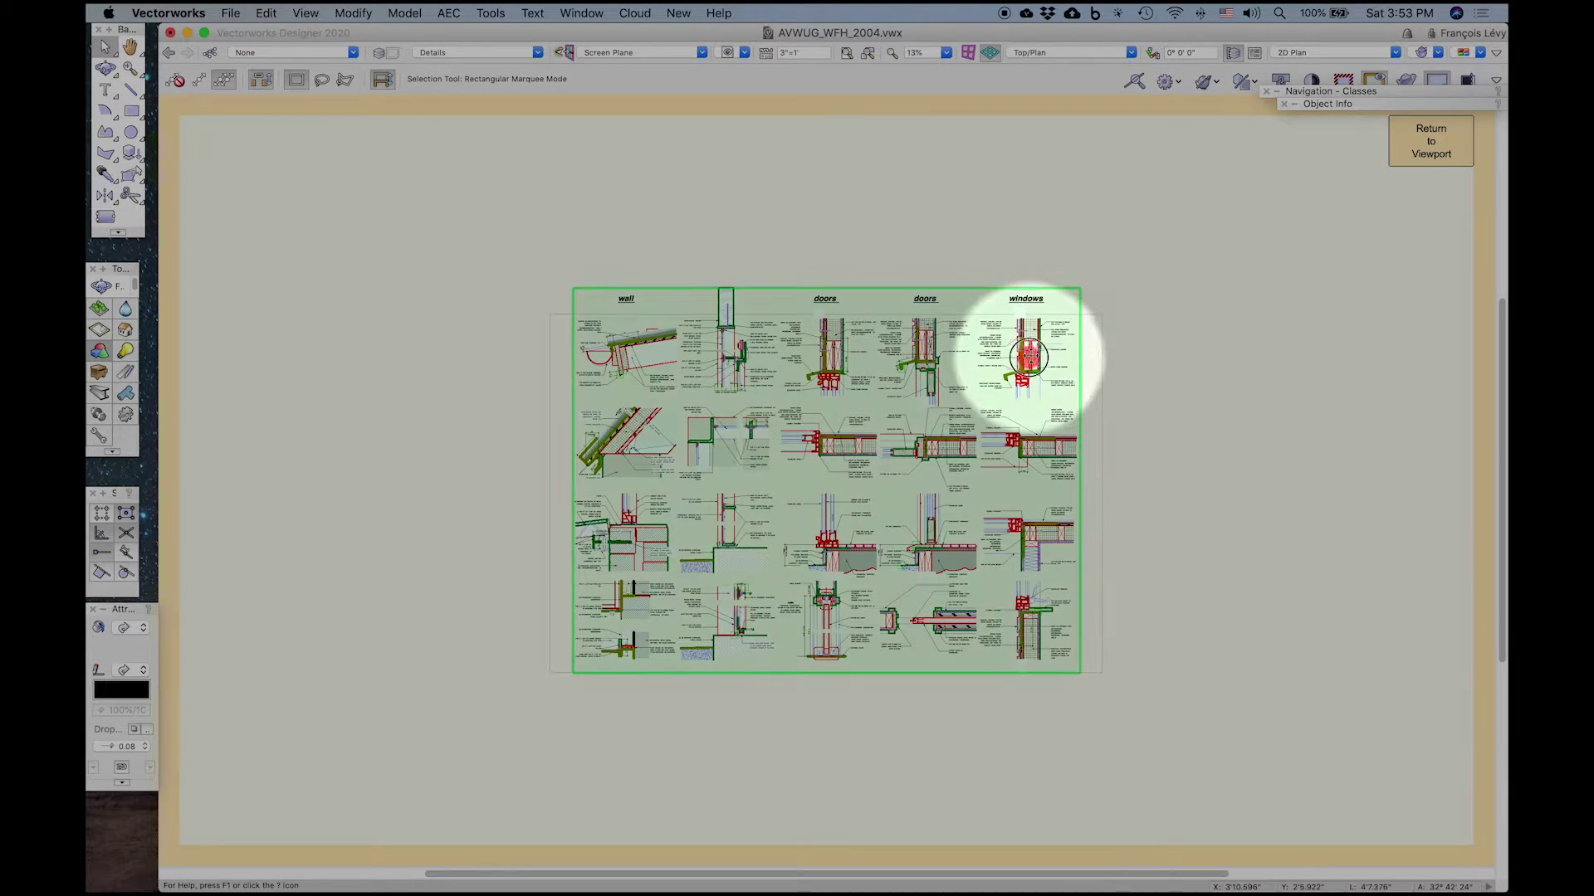
left_click_drag(1026, 358, 481, 484, "alt")
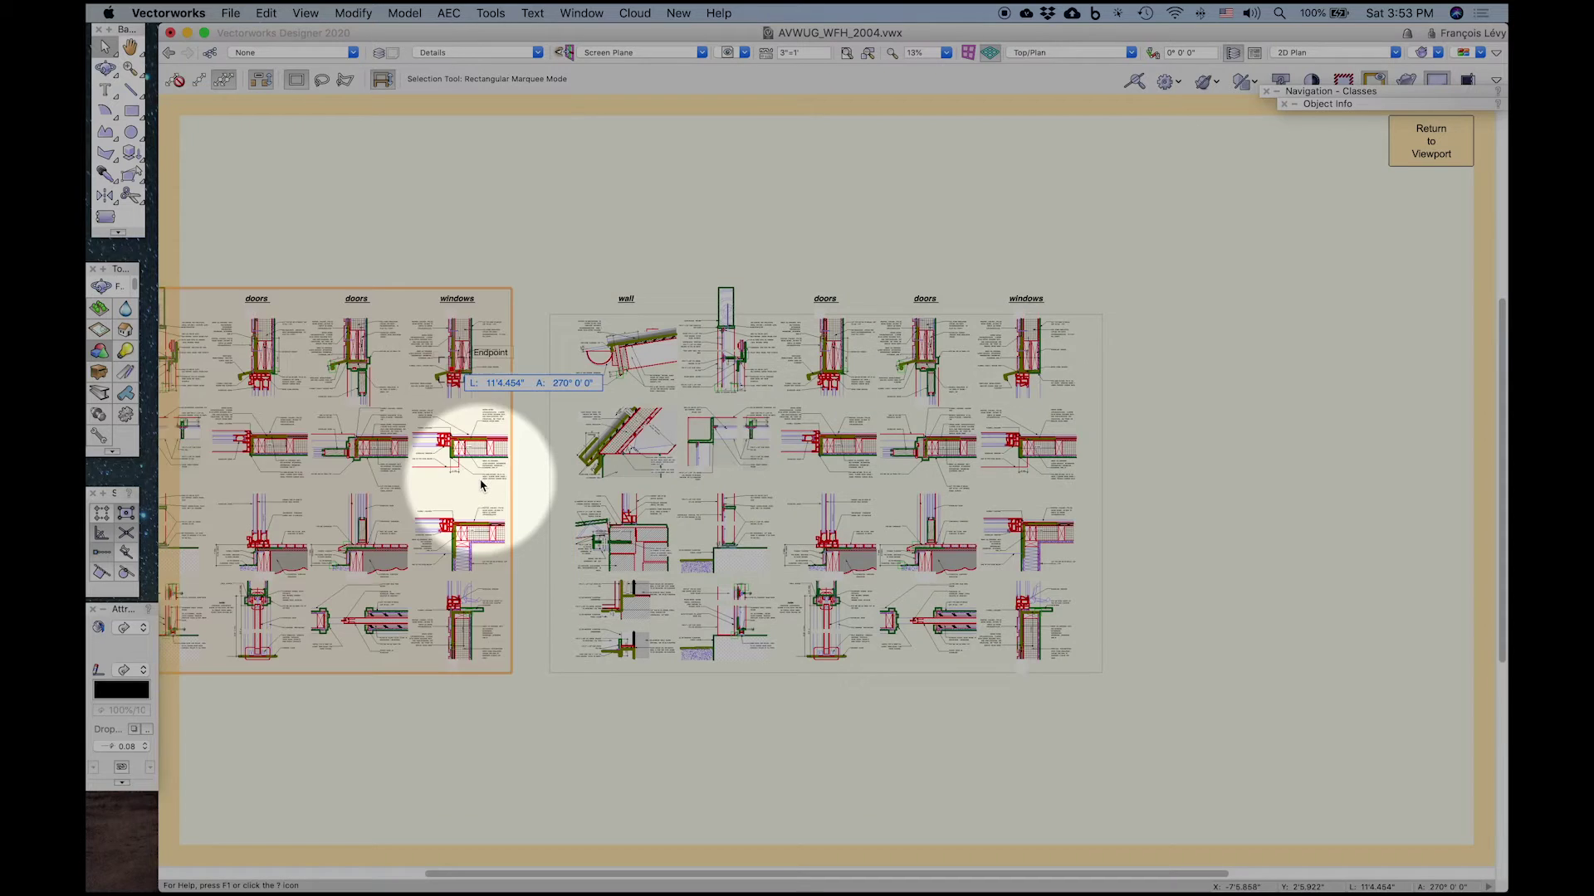
scroll(480, 484, "right", 1)
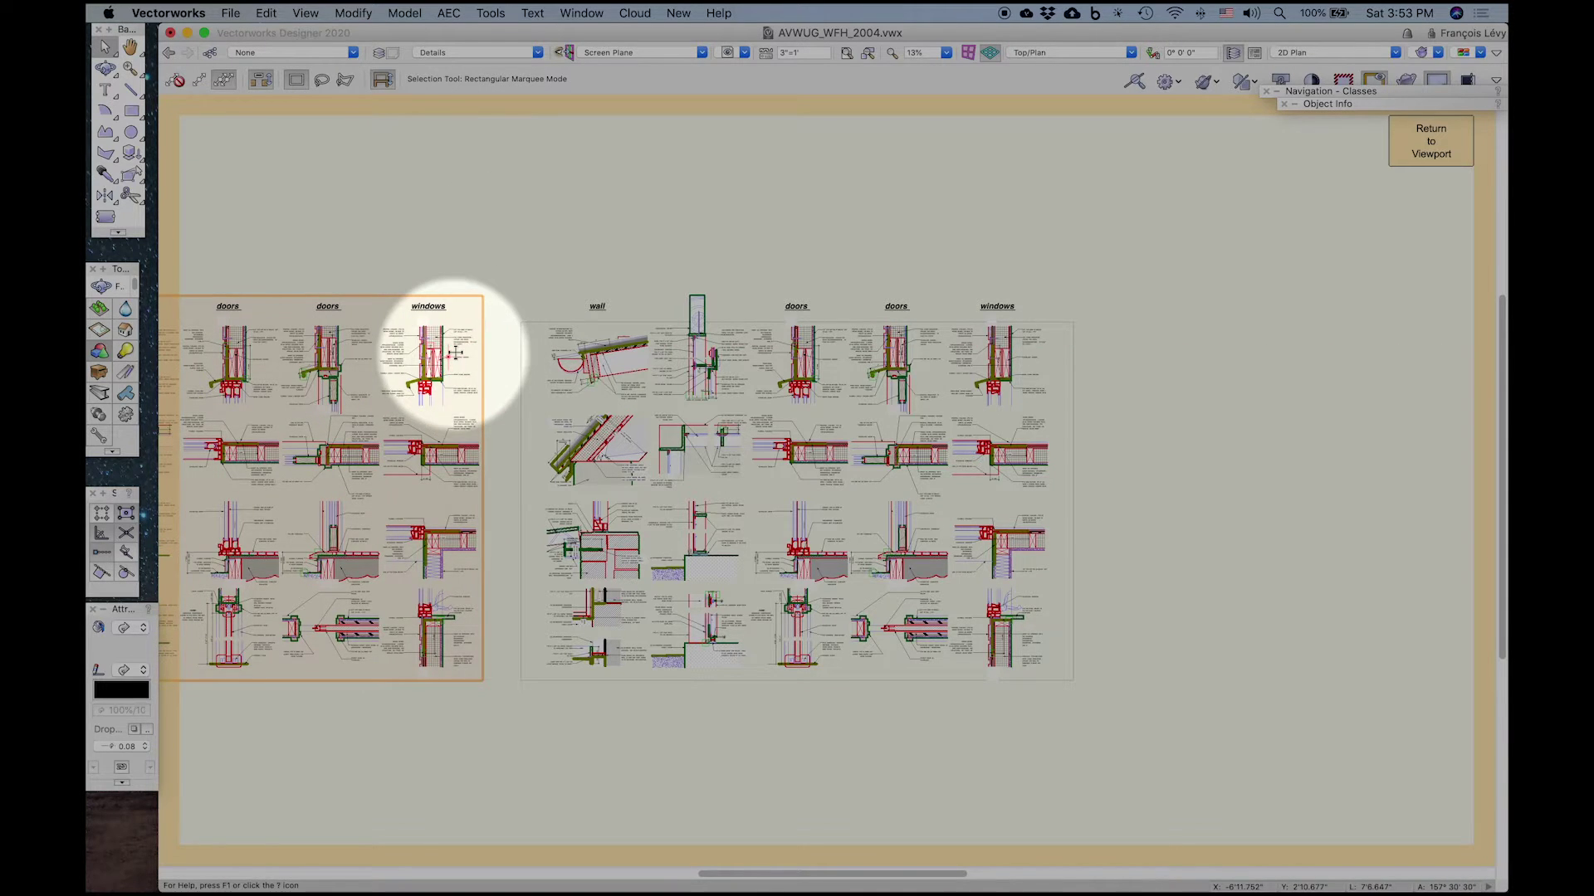
Step: Show the Navigation palette's referenced files and select the AVWUG_WFH_2004_details reference
left_click(1450, 93)
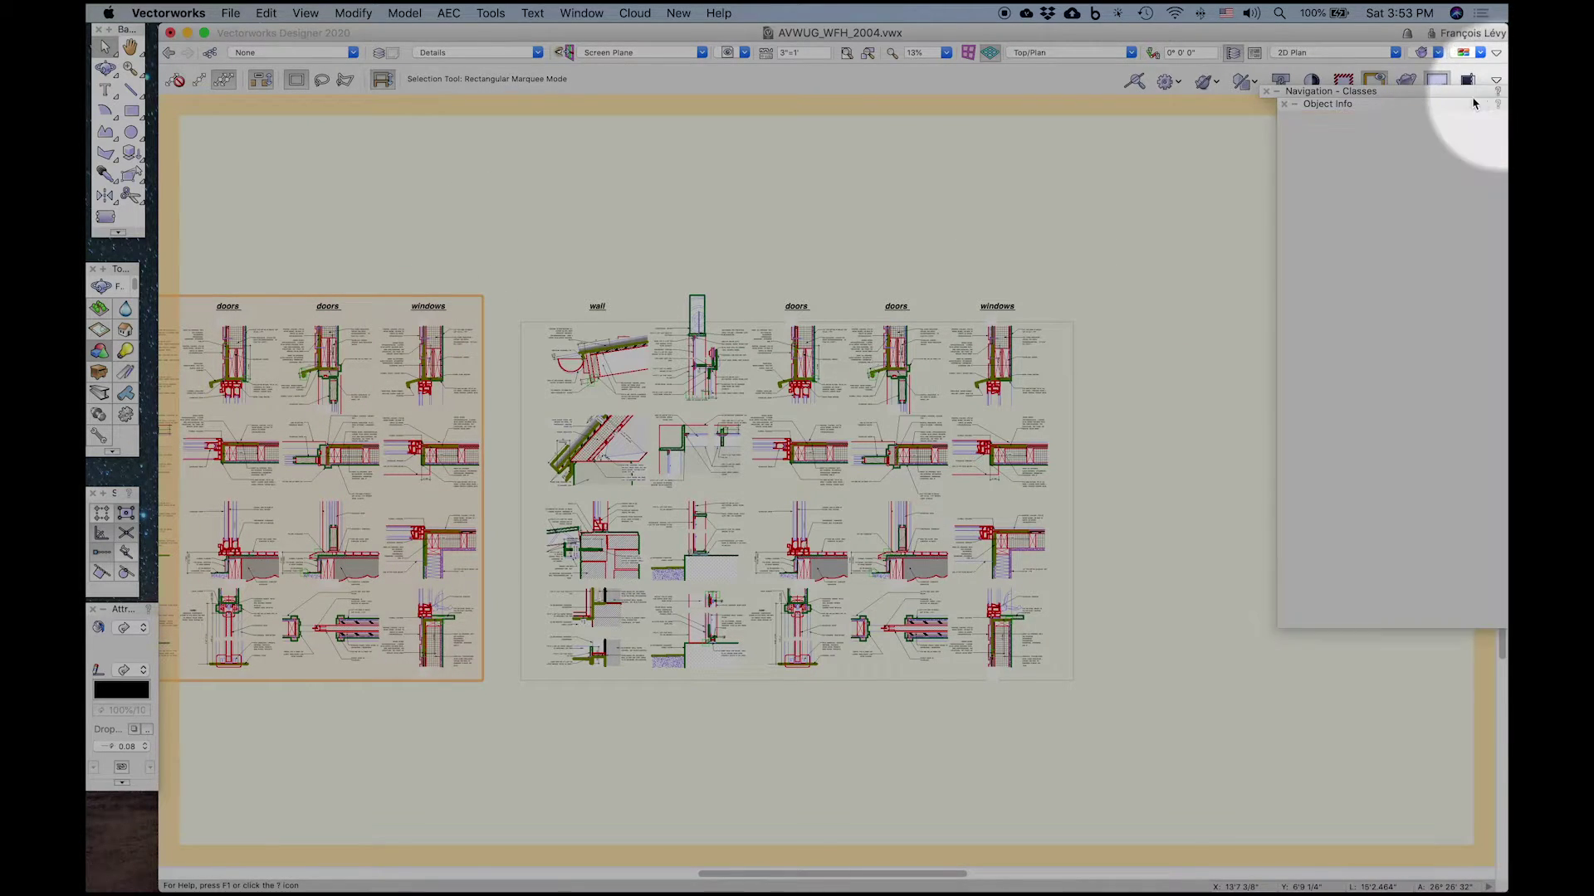
left_click_drag(1454, 97, 1398, 127)
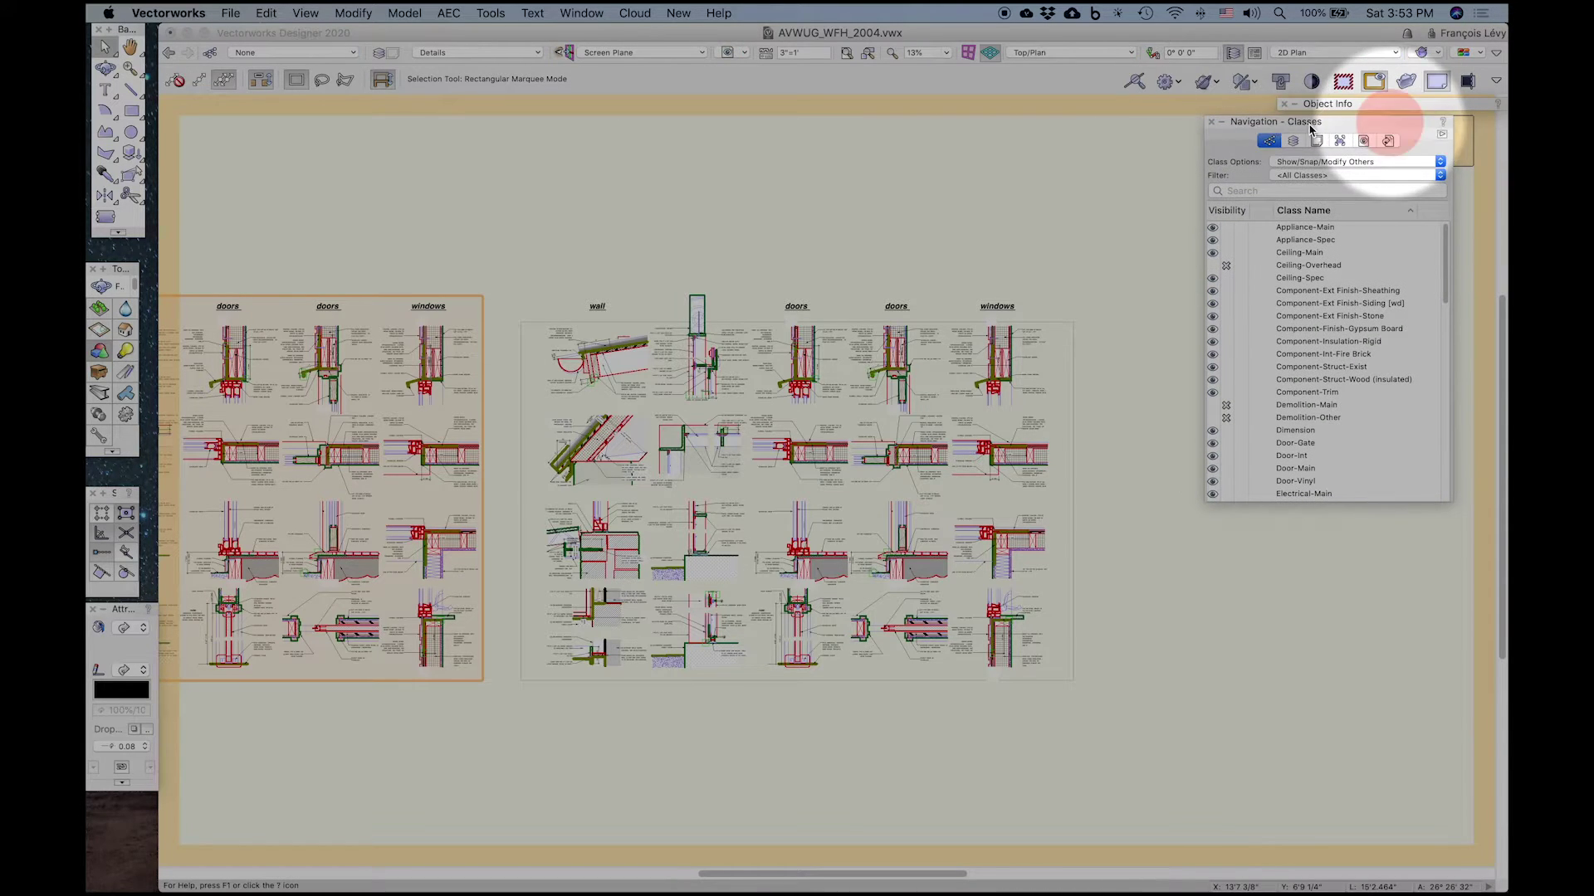
left_click(1389, 143)
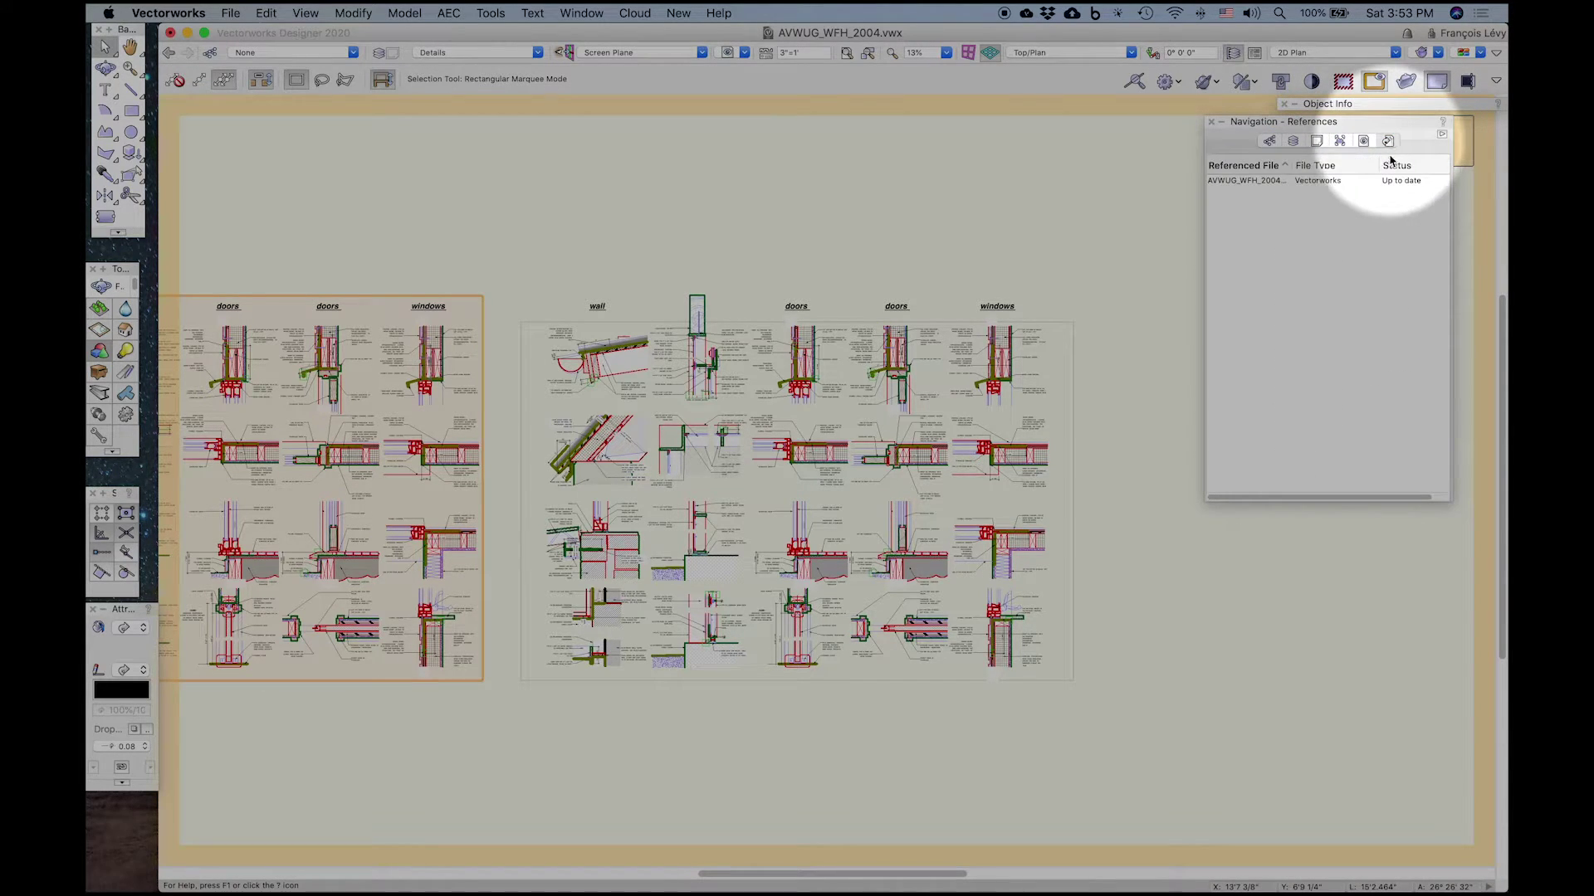
left_click(1277, 187)
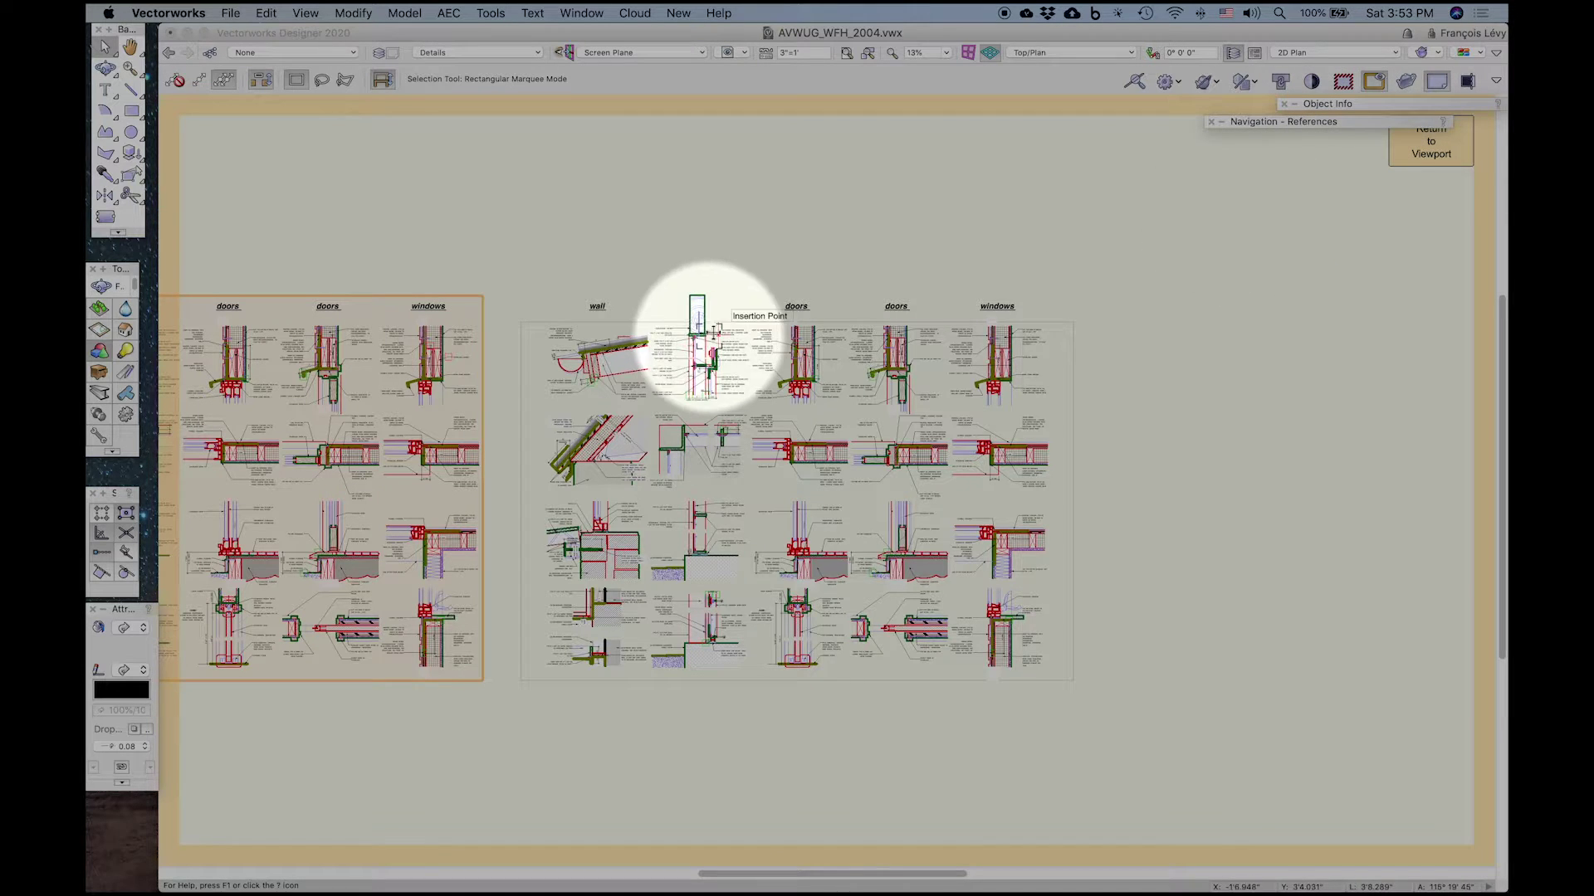
key("BackSpace")
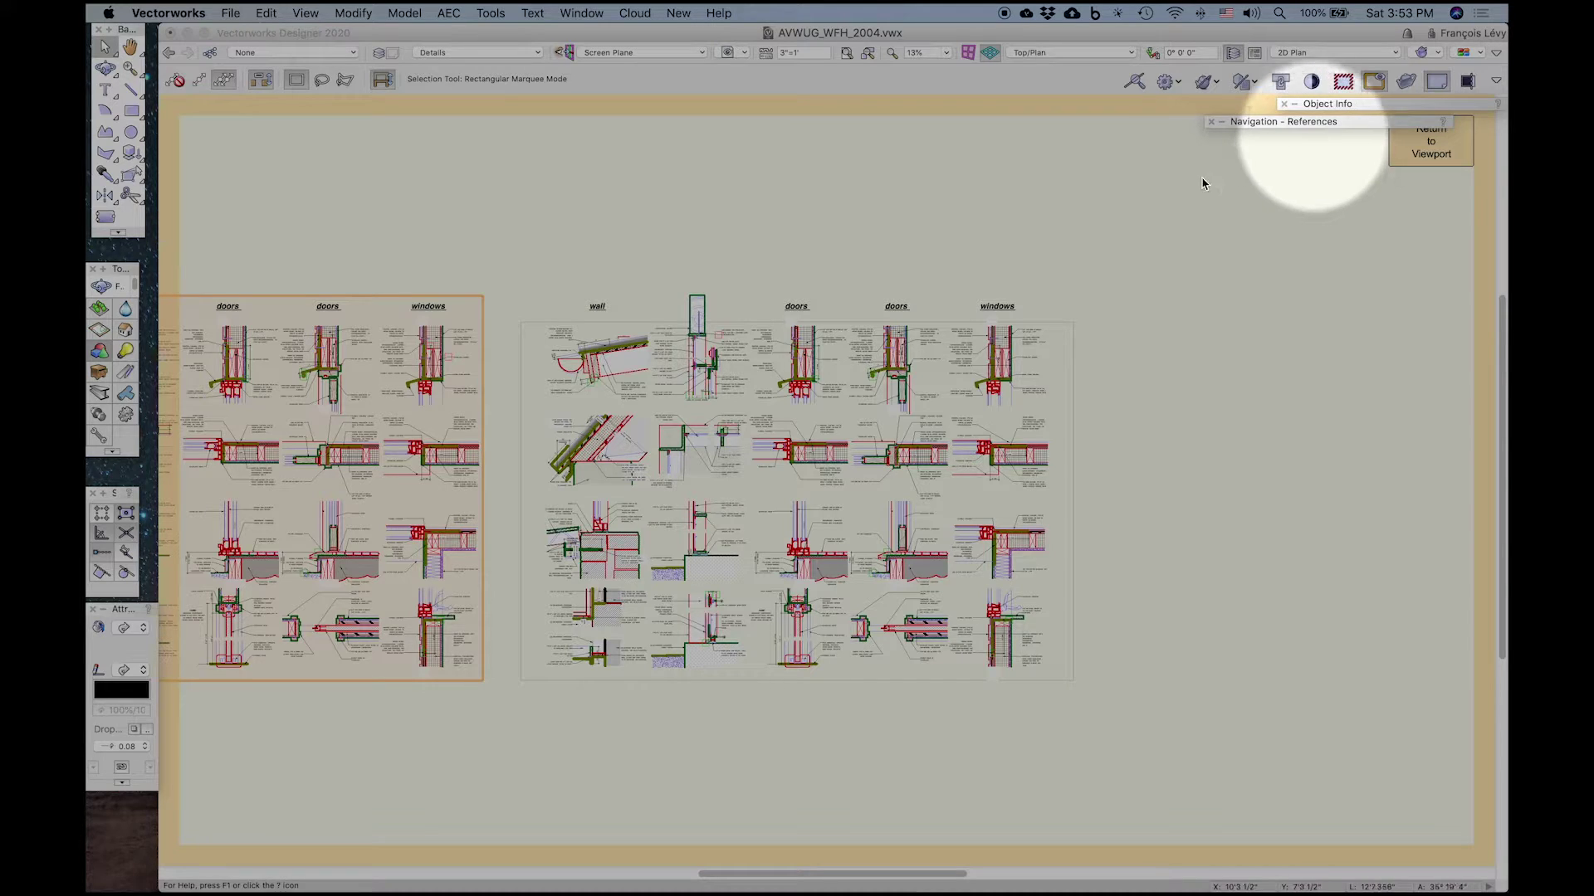
Step: Delete the left duplicate viewport and zoom to fit the remaining details viewport
left_click(414, 311)
key("BackSpace")
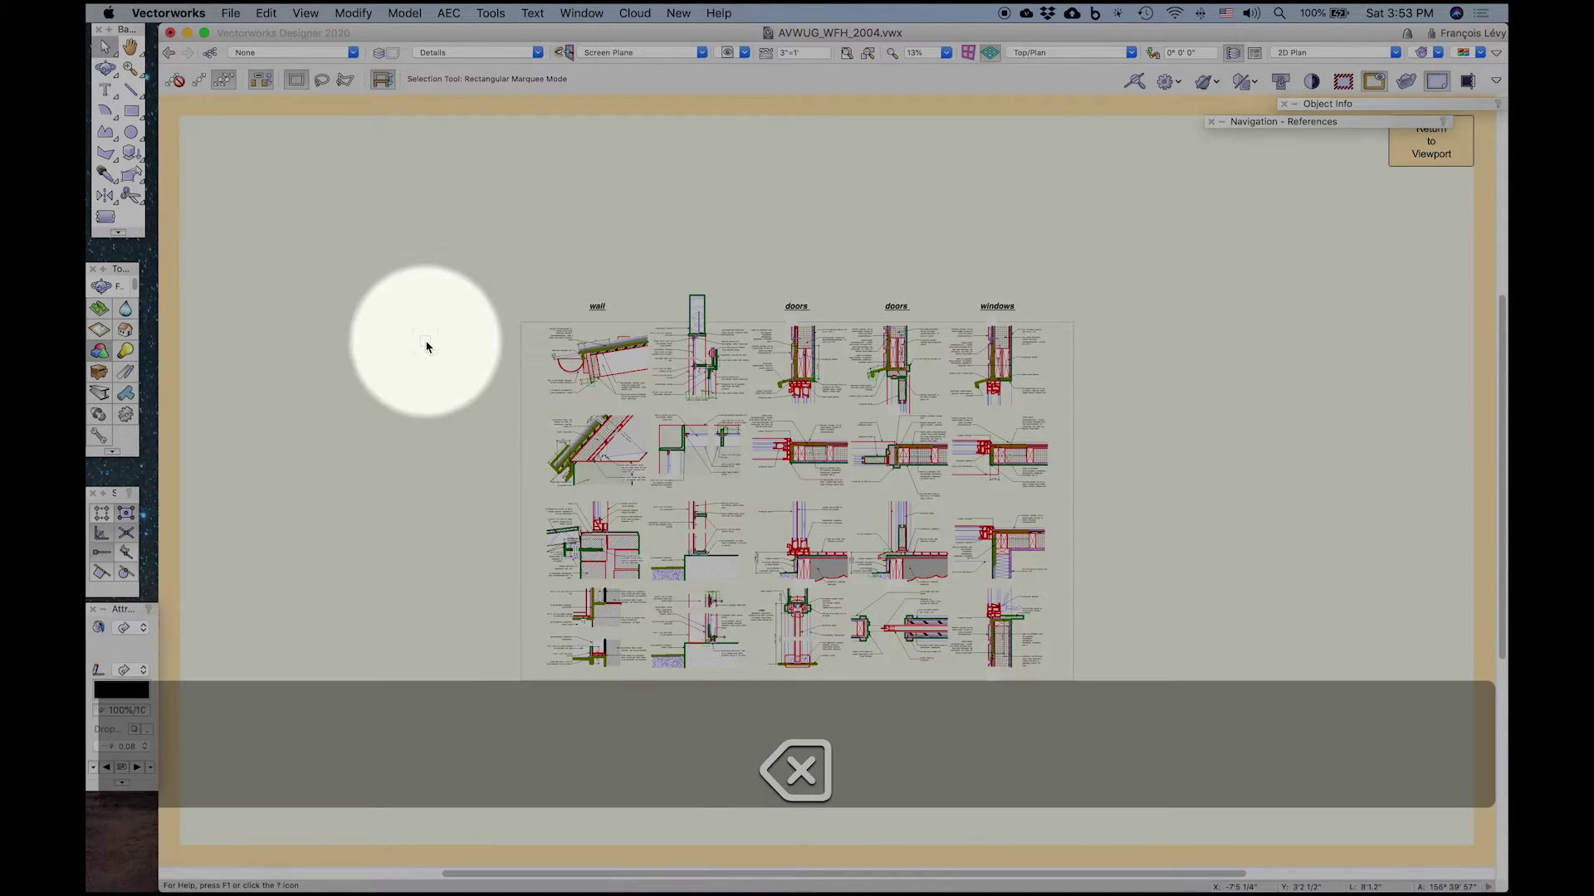
left_click(732, 355)
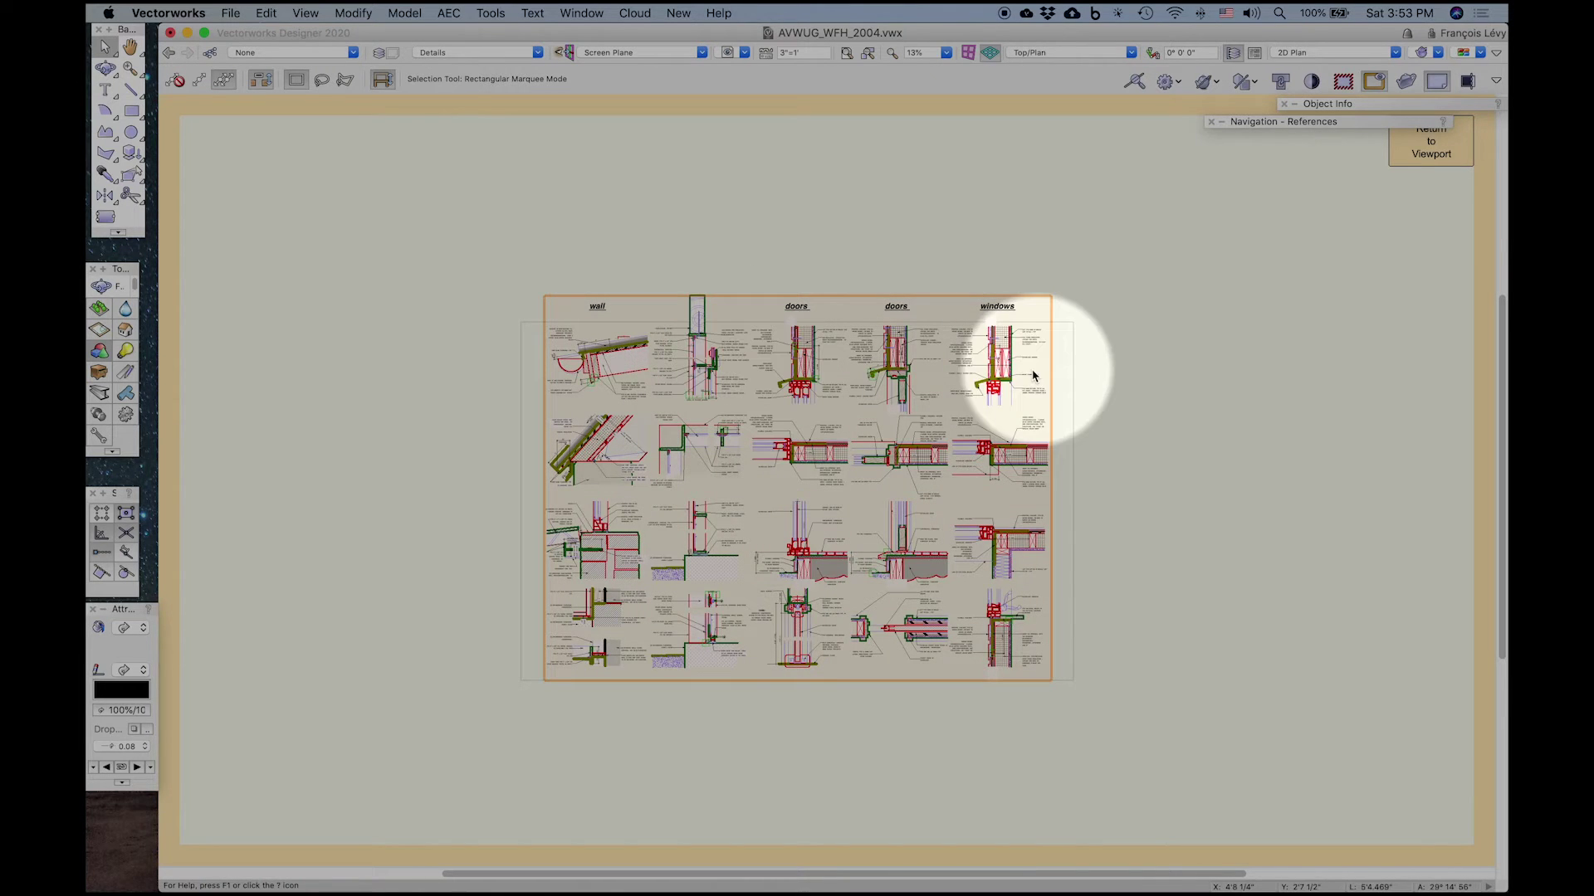
key("super+4")
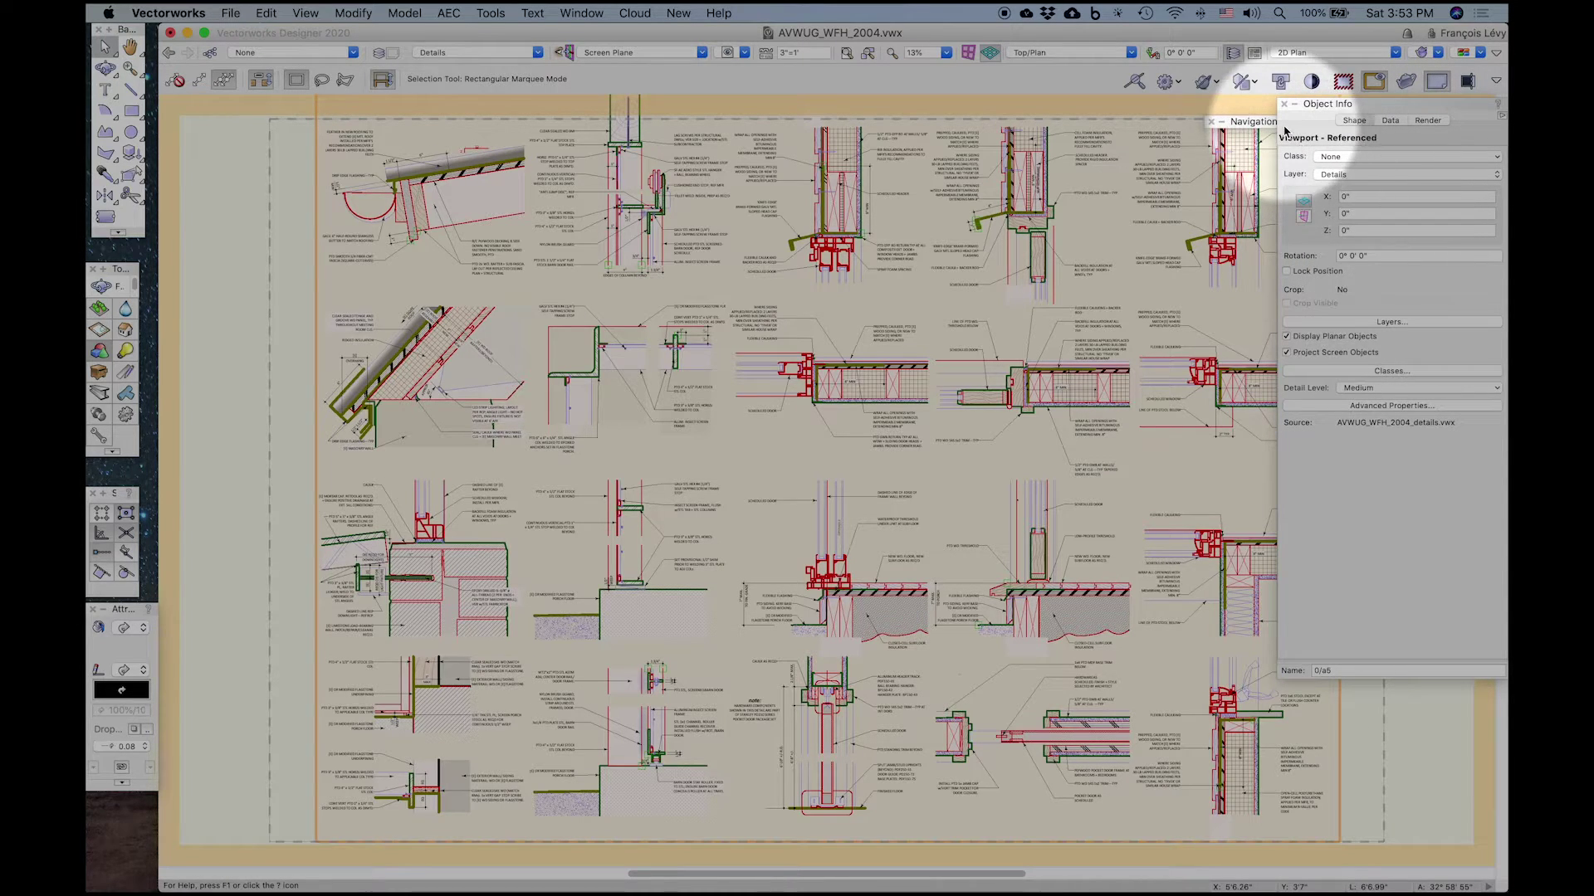
right_click(1318, 183)
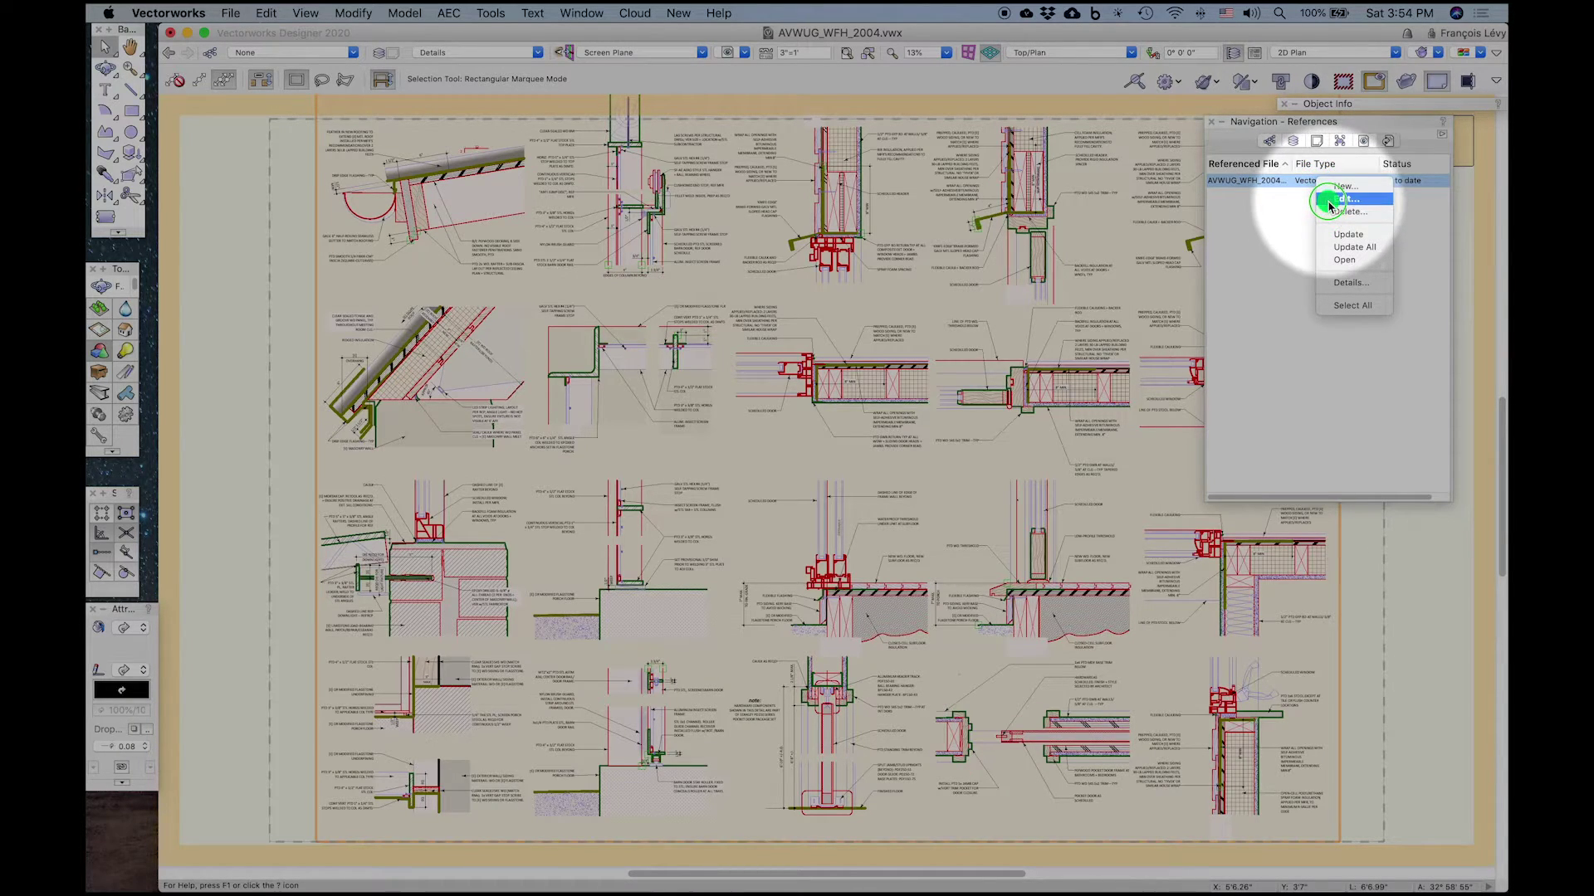
left_click(1330, 199)
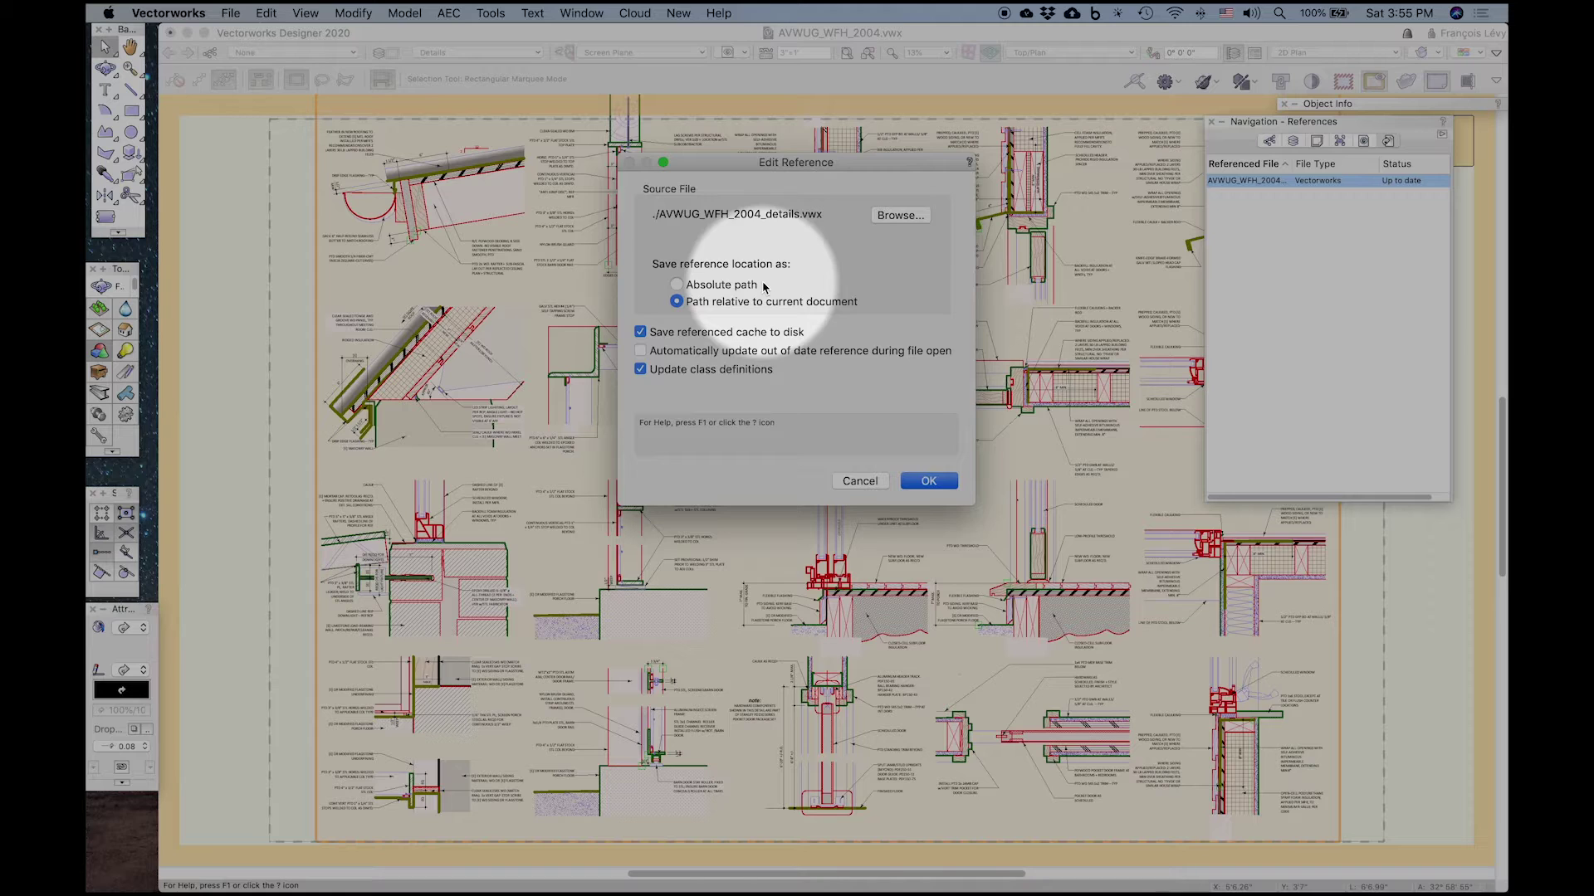
Step: Close the reference settings, then open and close the viewport's class visibility settings
left_click(860, 480)
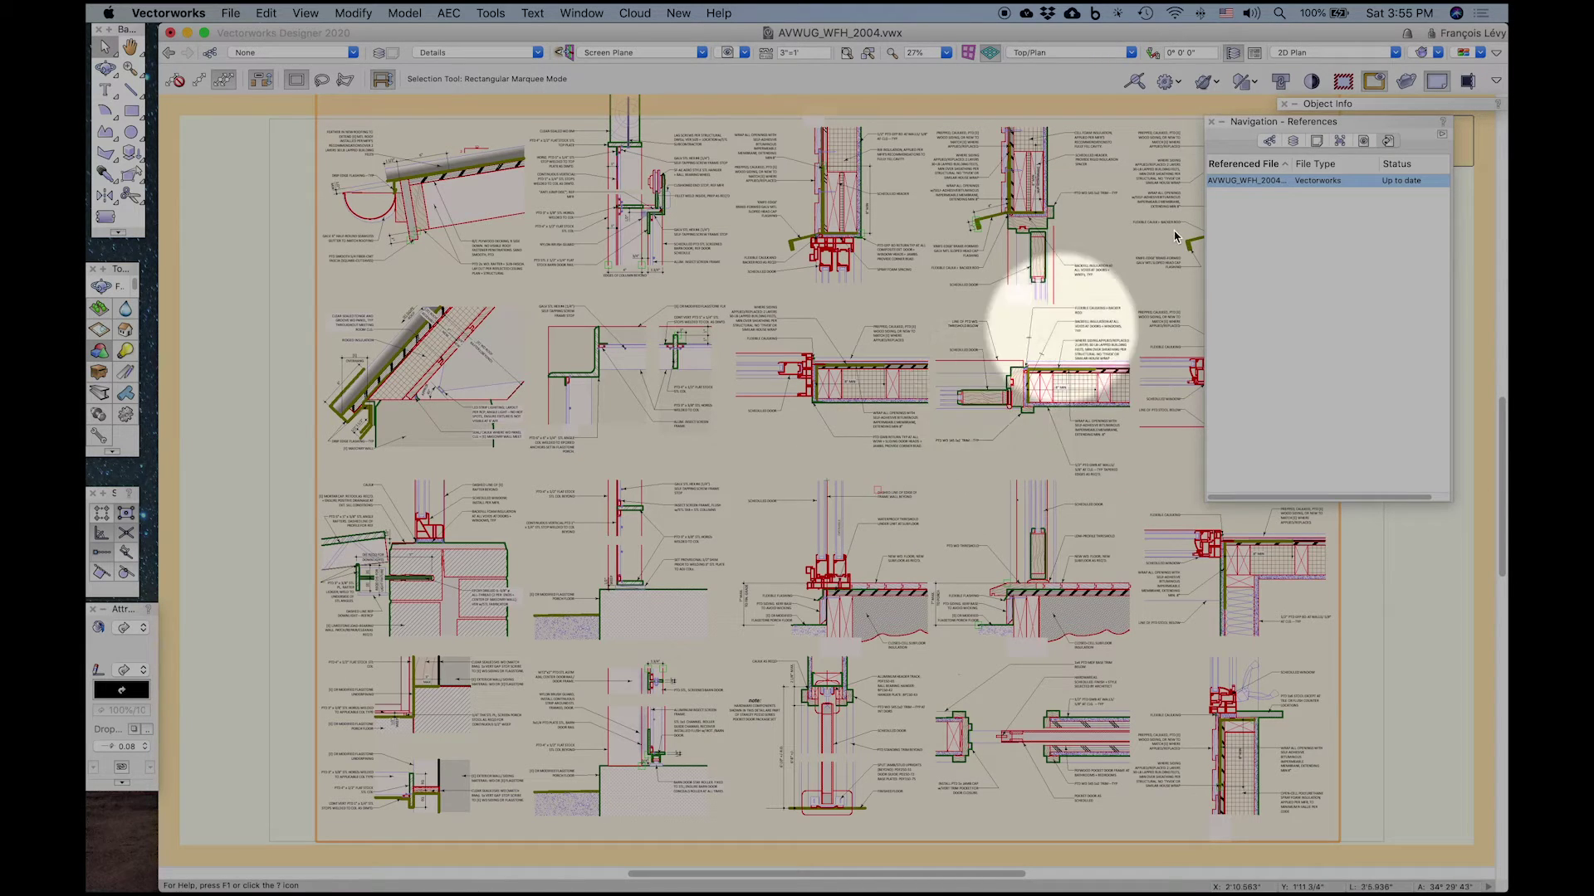
left_click(1392, 107)
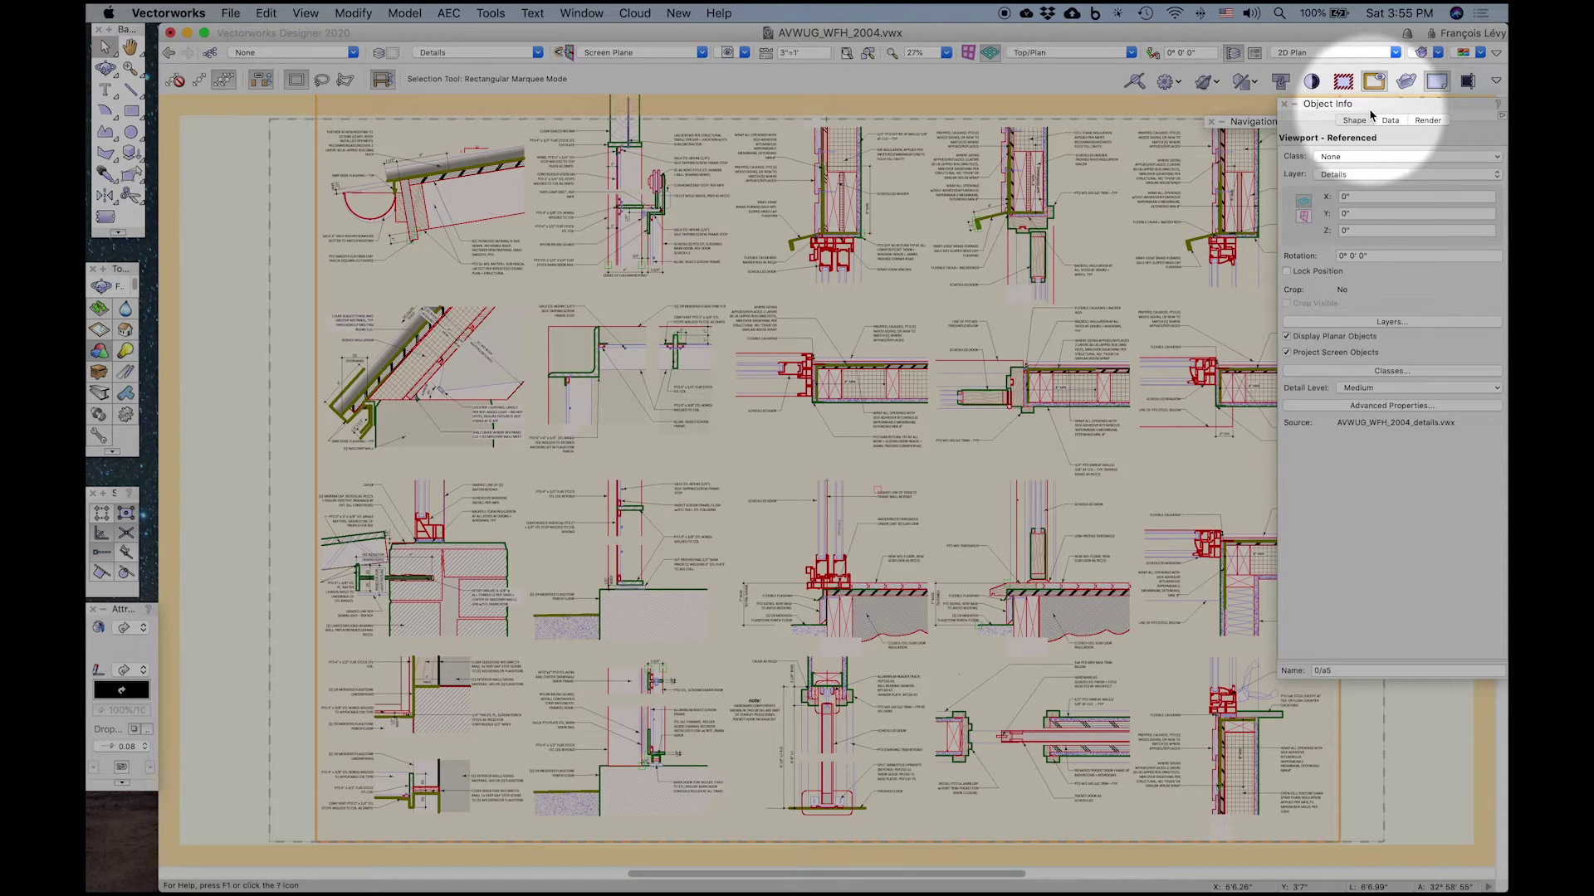
left_click(1353, 372)
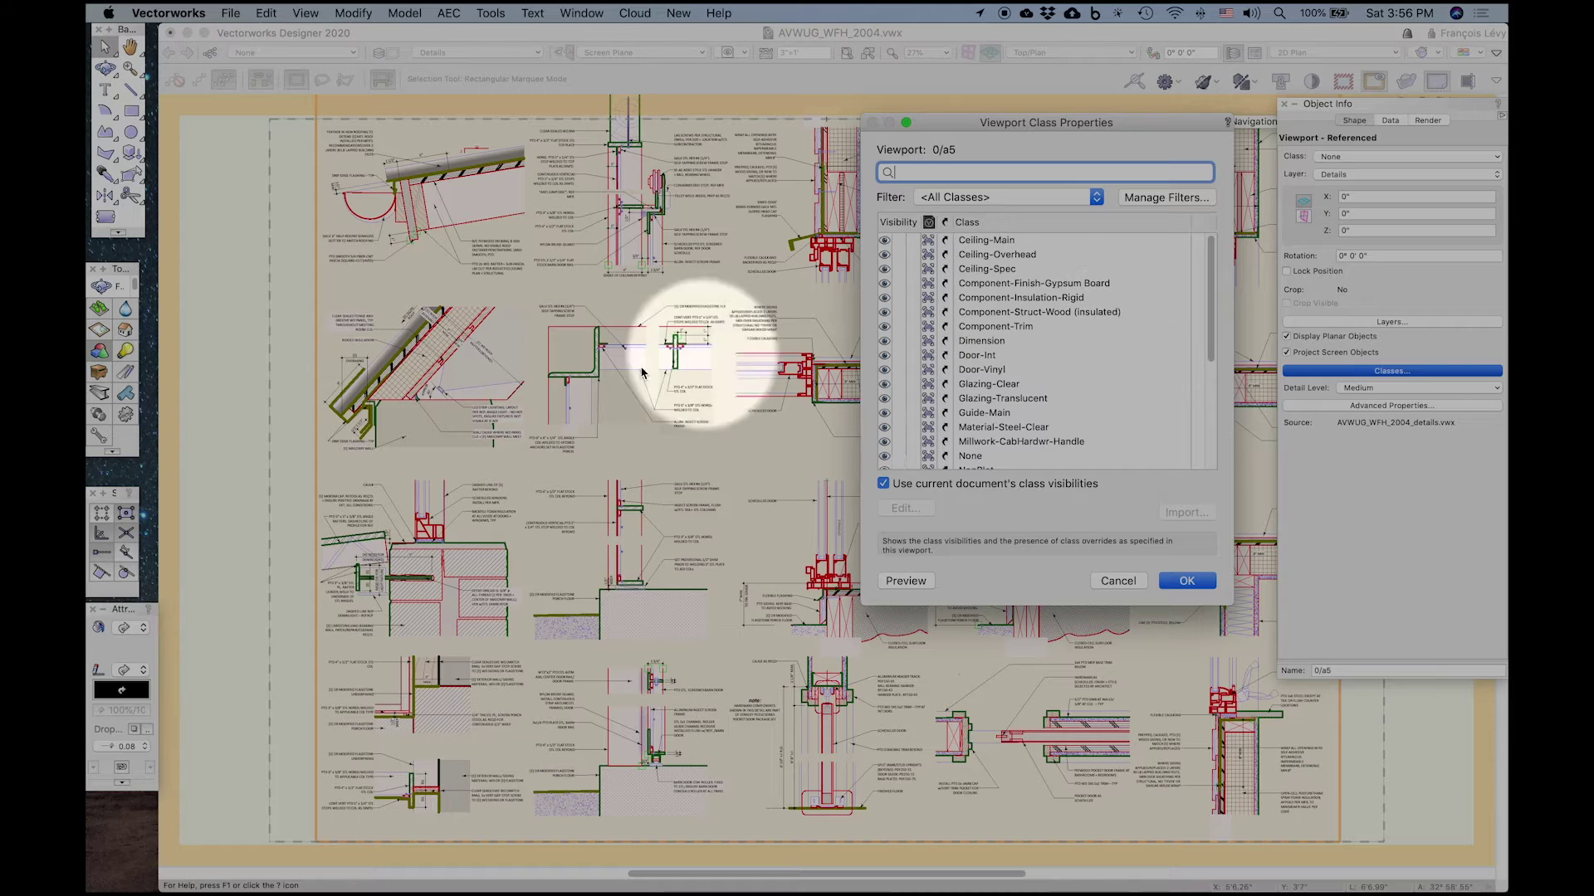
scroll(1021, 374, "down", 5)
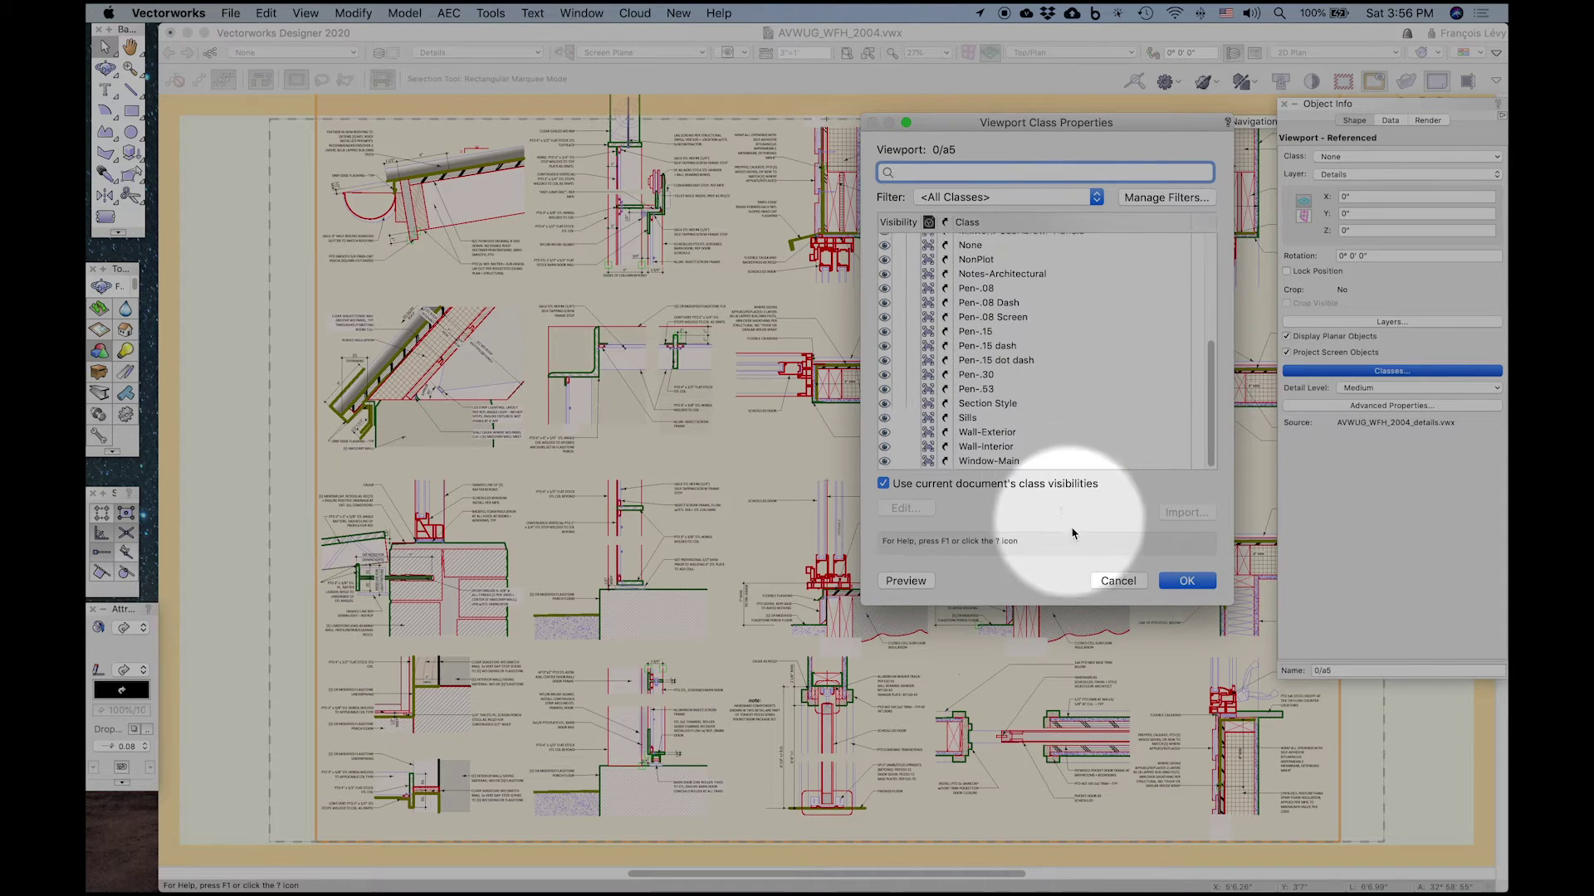
left_click(1113, 581)
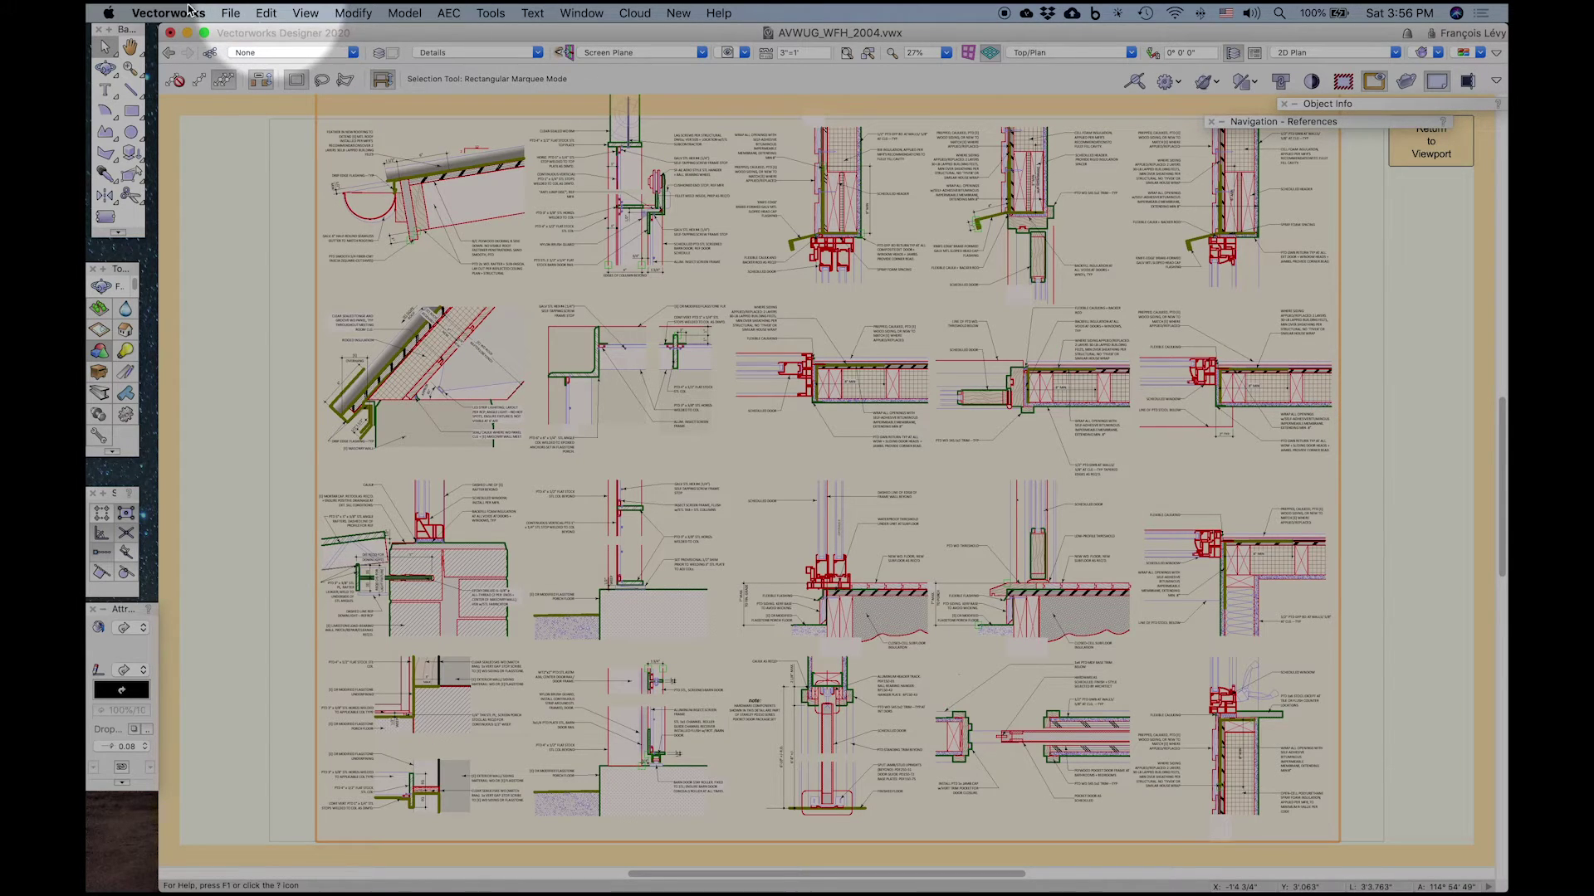
Step: Import details.pdf as a relative-path reference with automatic update turned off
left_click(231, 12)
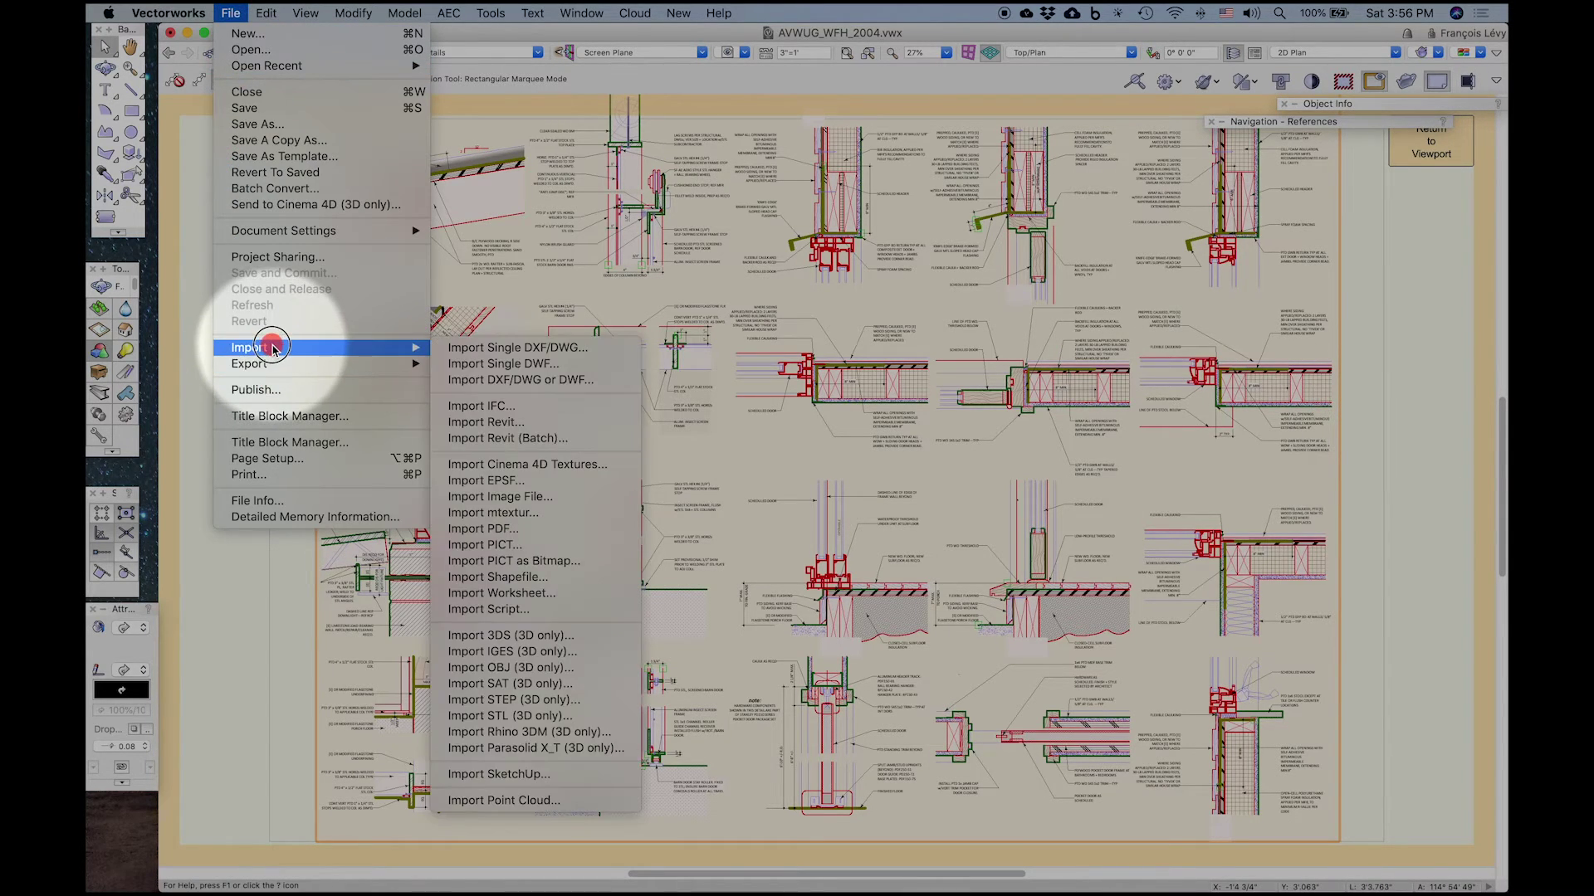
mouse_move(249, 348)
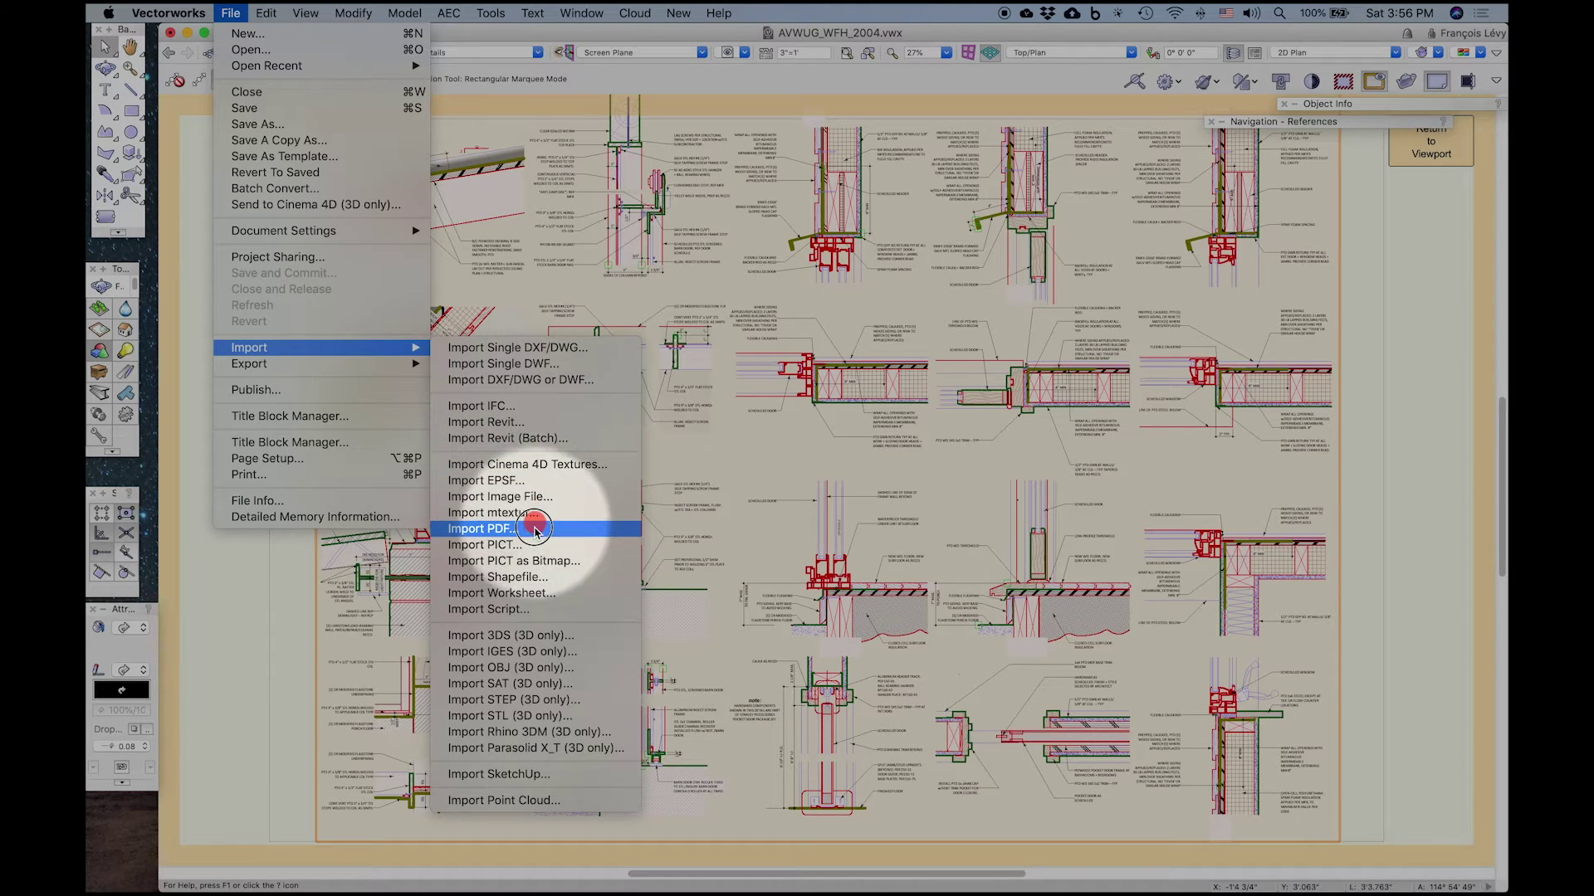
left_click(533, 528)
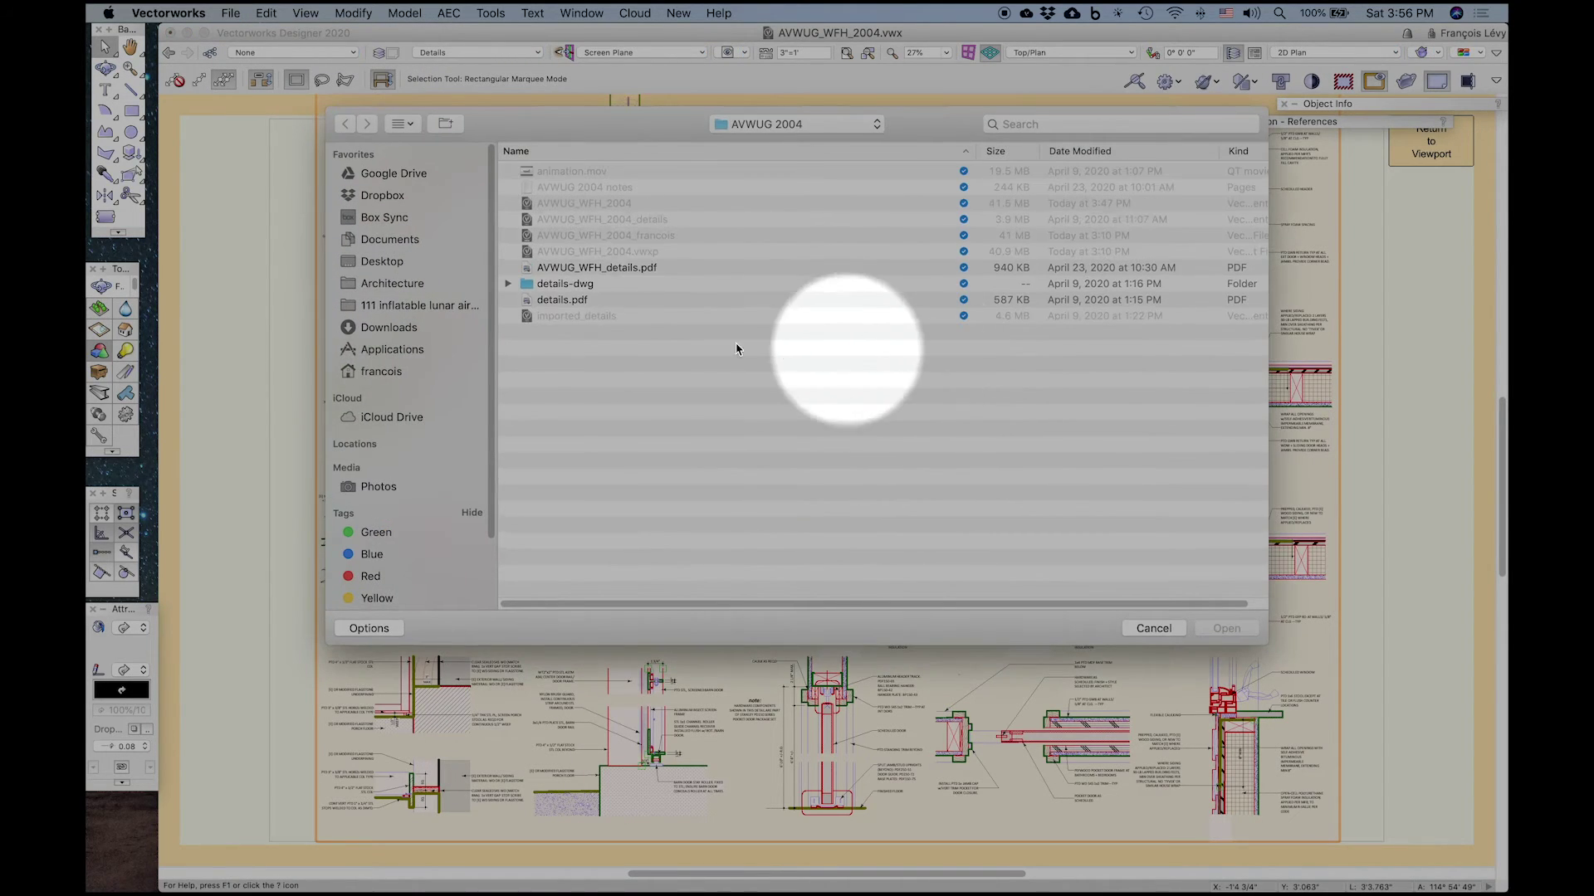
left_click(553, 302)
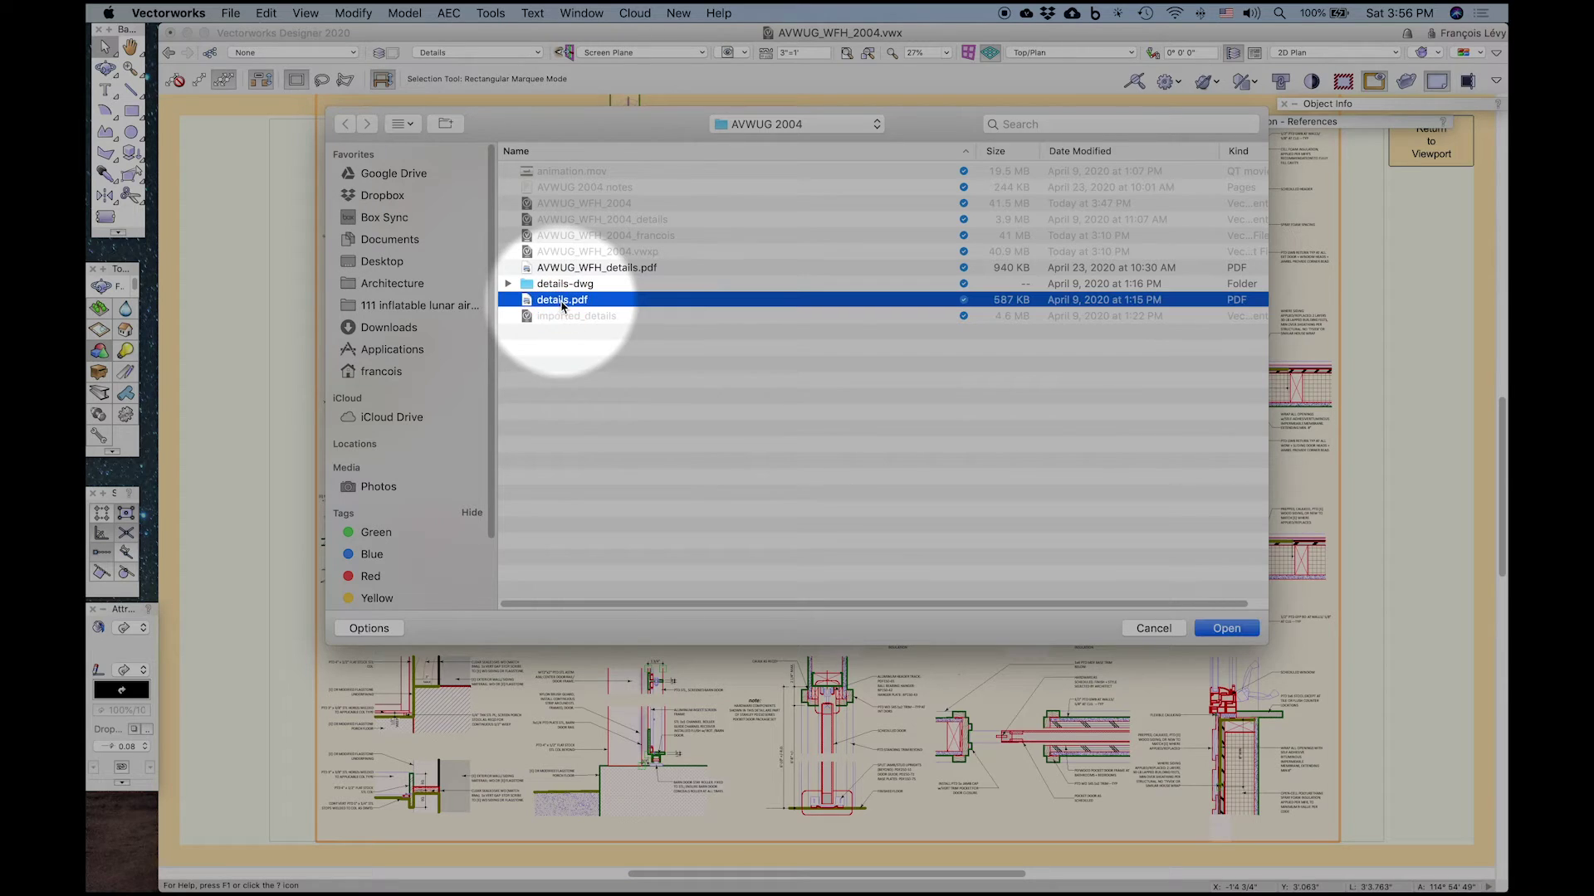
left_click(1226, 629)
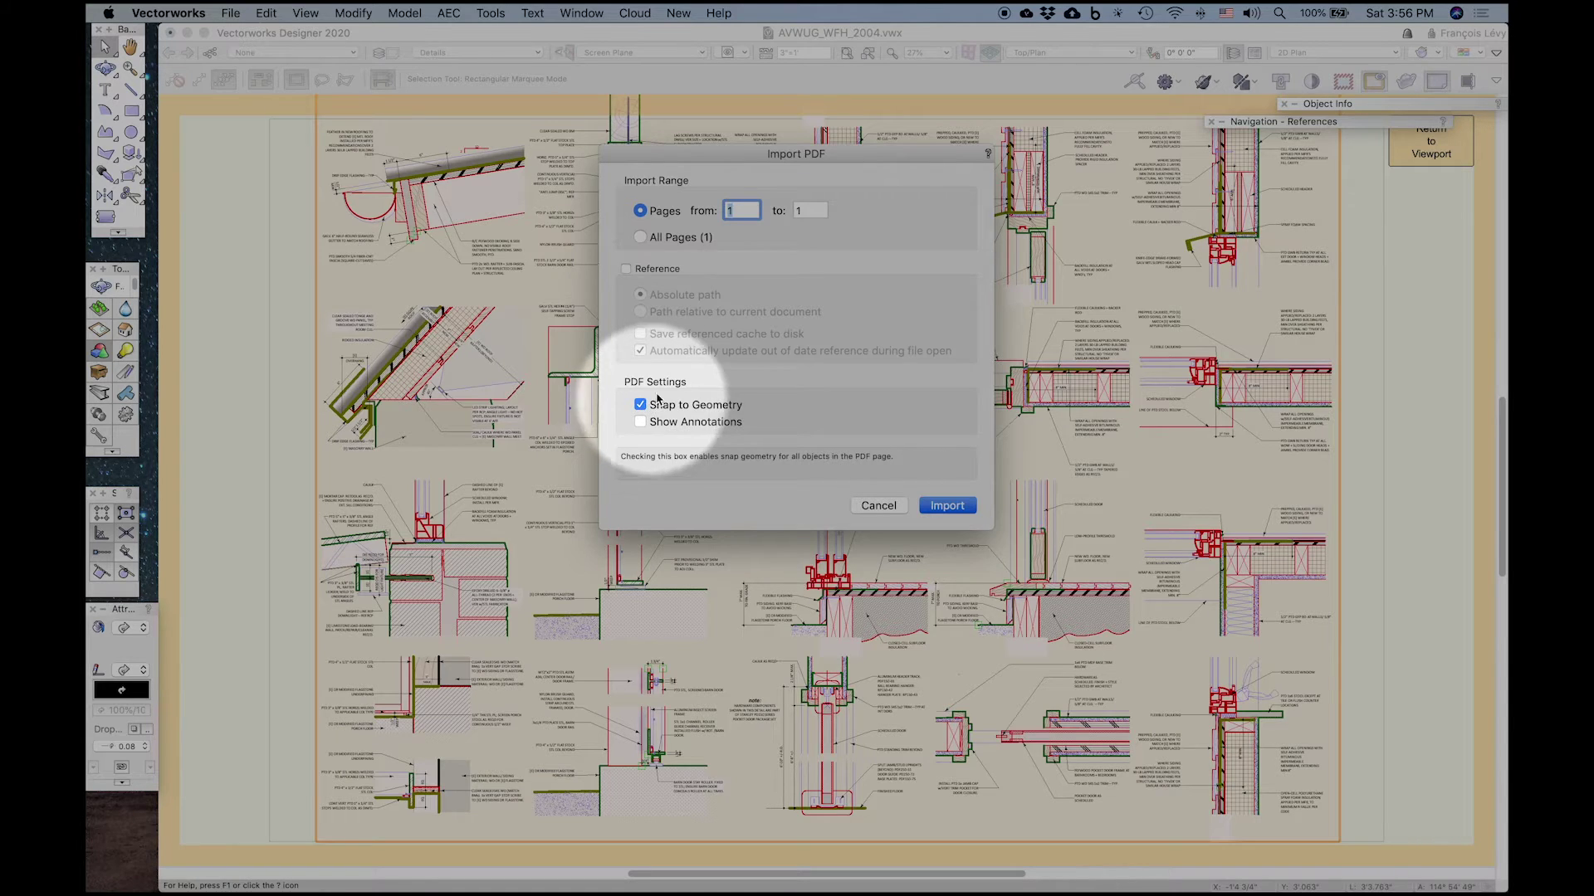
left_click(651, 270)
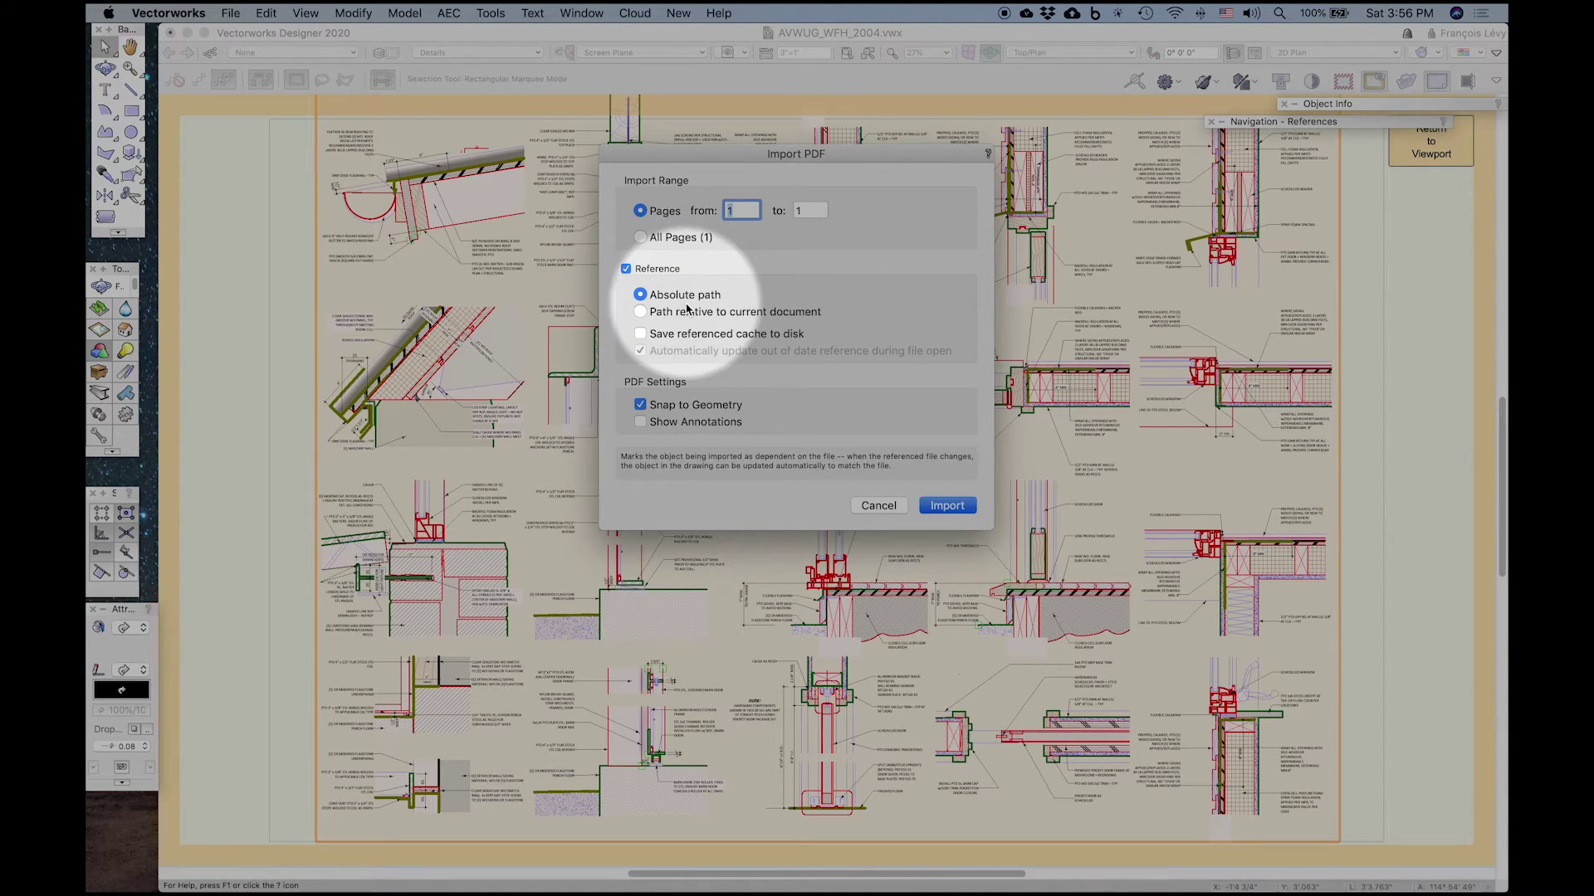
left_click(641, 311)
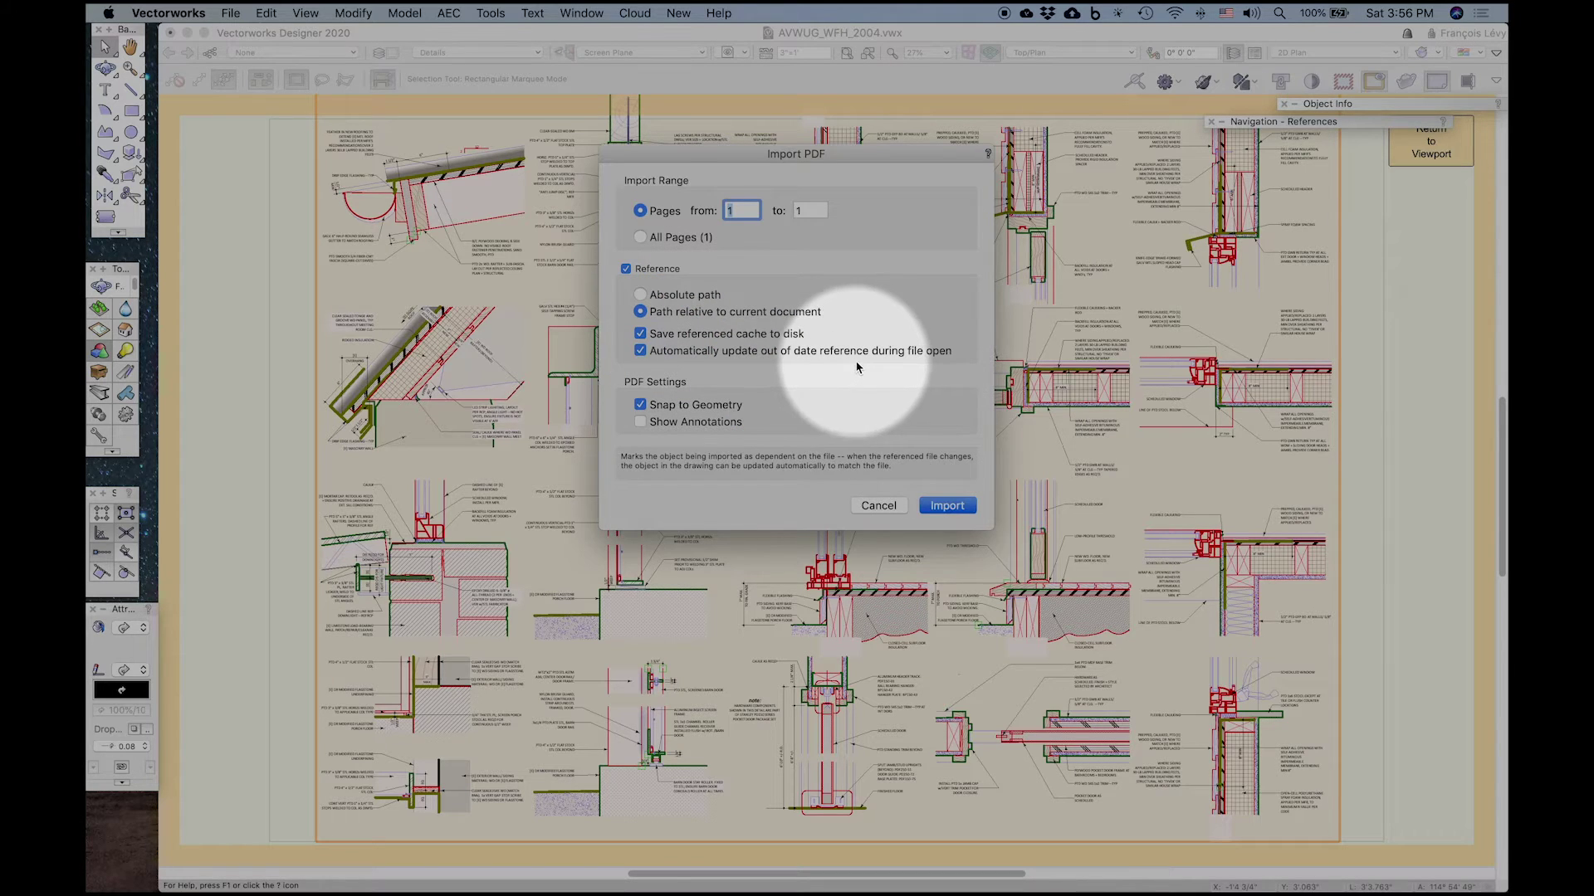
left_click(852, 354)
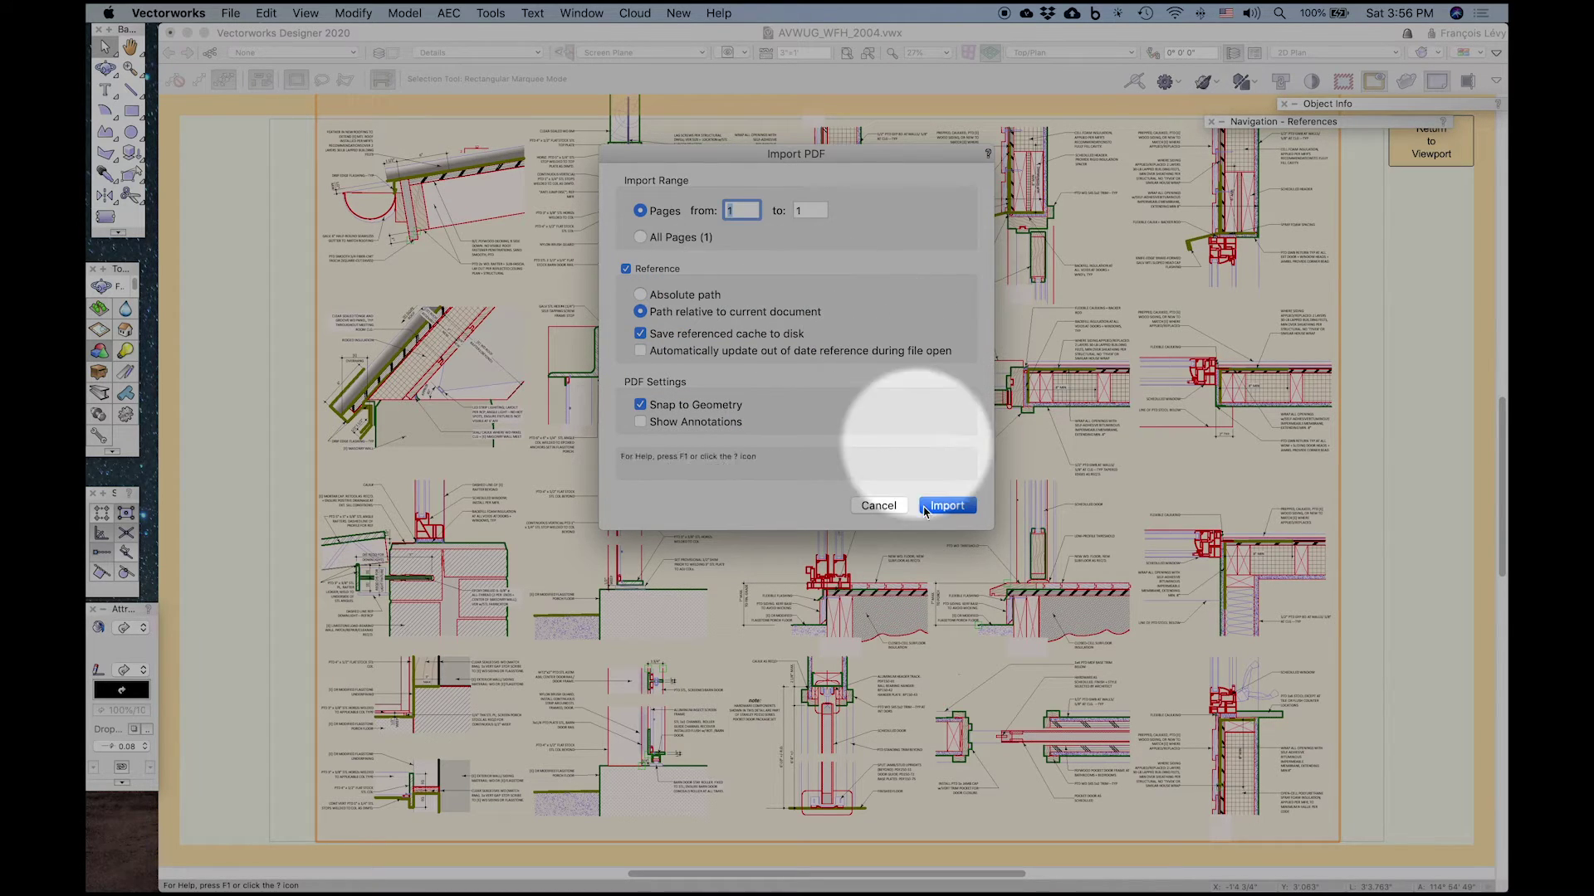
left_click(949, 511)
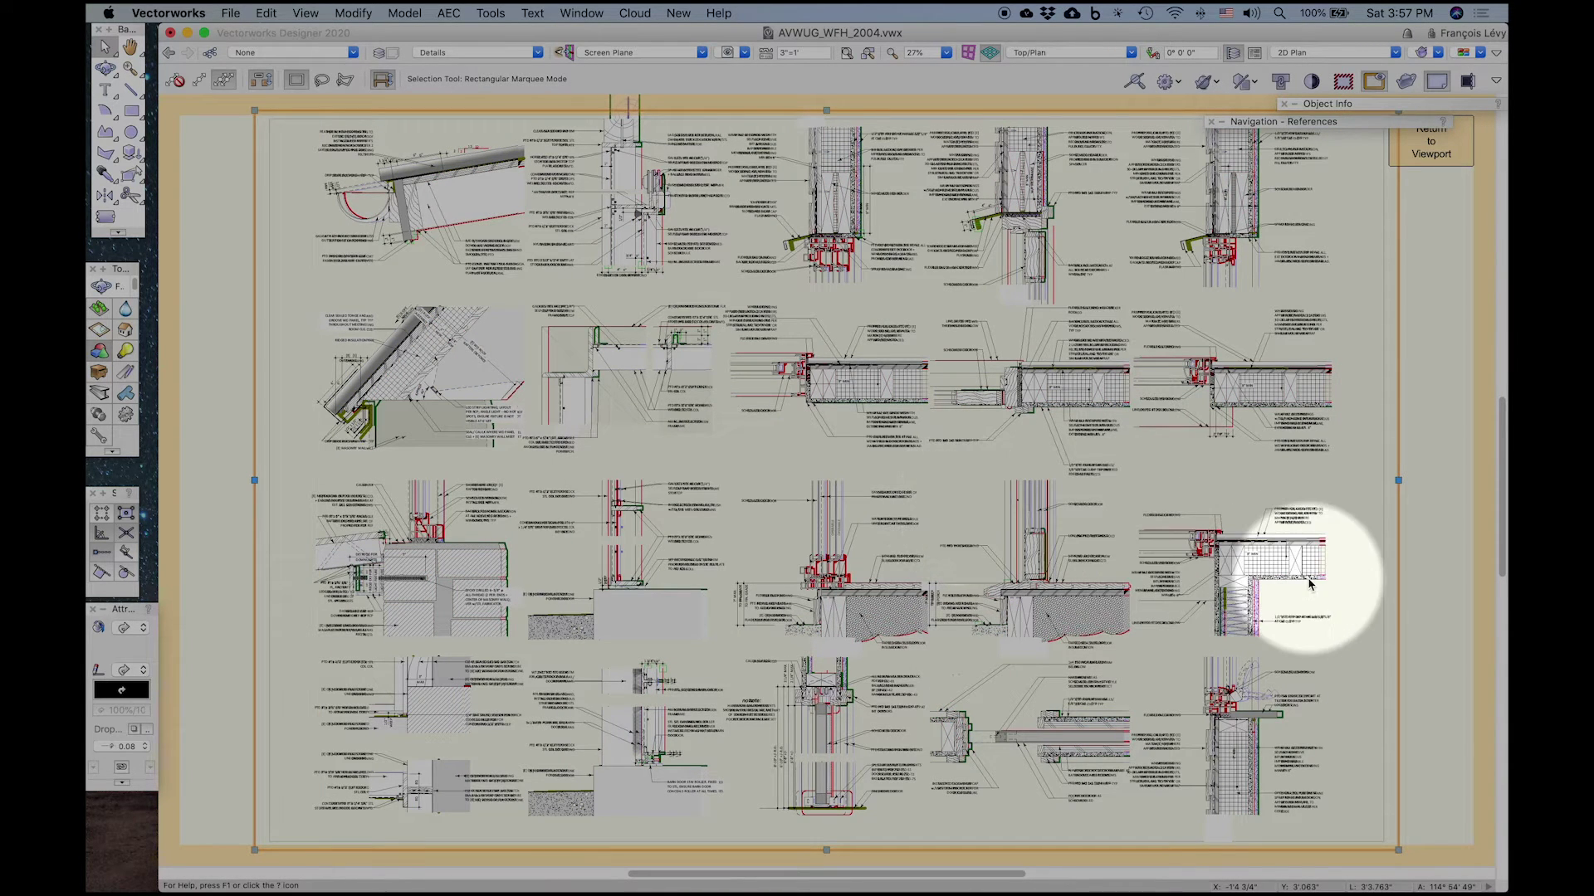
Step: Zoom in on the porch eave detail to compare the imported PDF with the drawing
key("c")
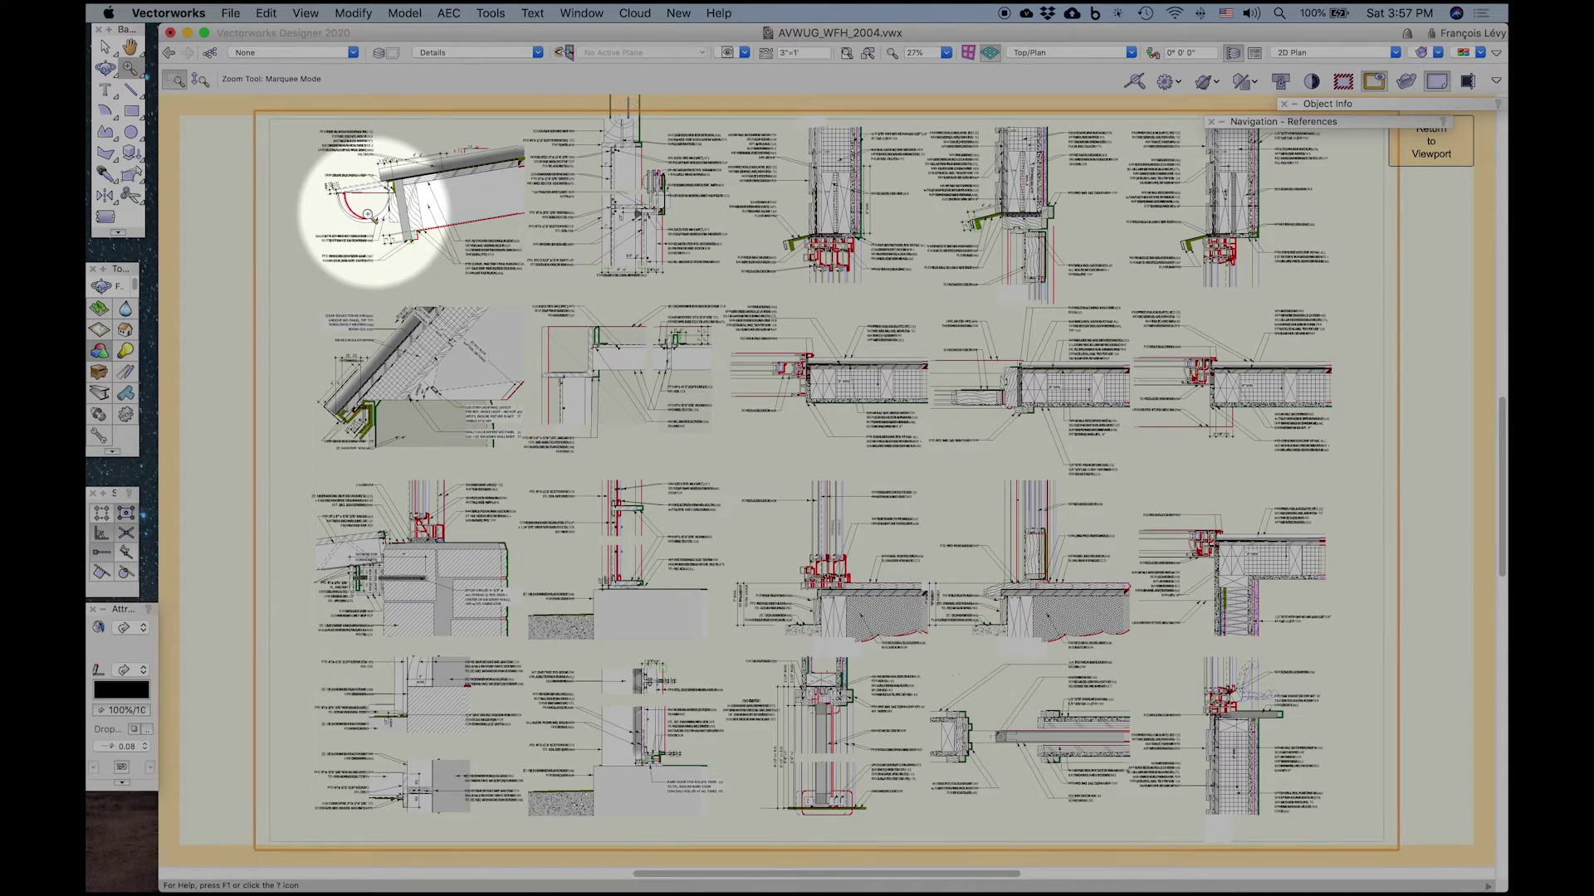
left_click_drag(356, 195, 473, 276)
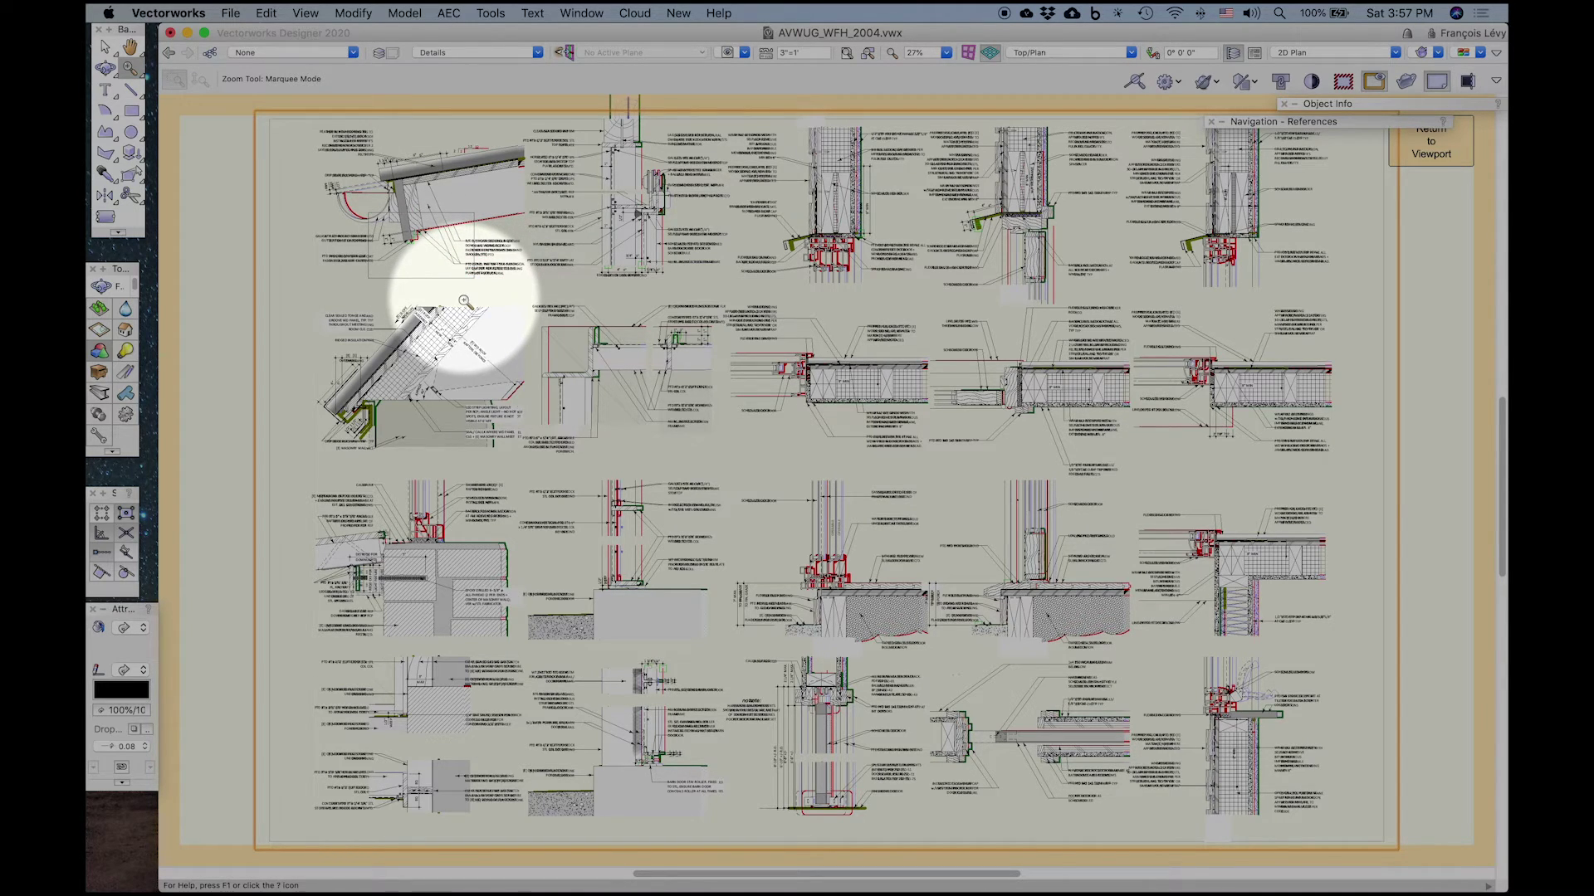
left_click_drag(424, 312, 524, 374)
key("x")
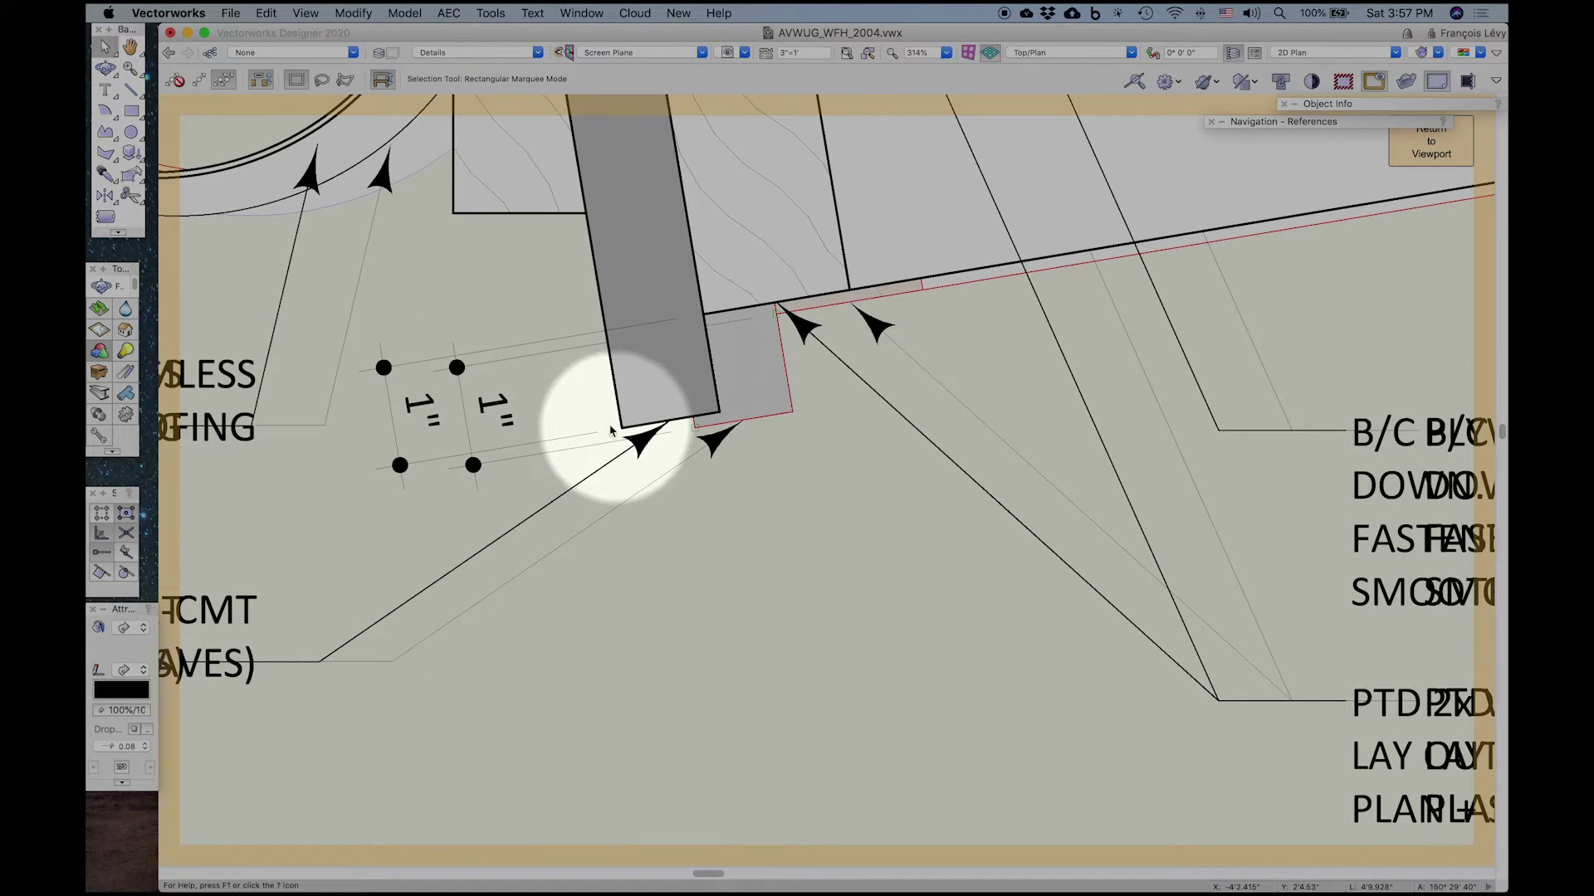
key("x")
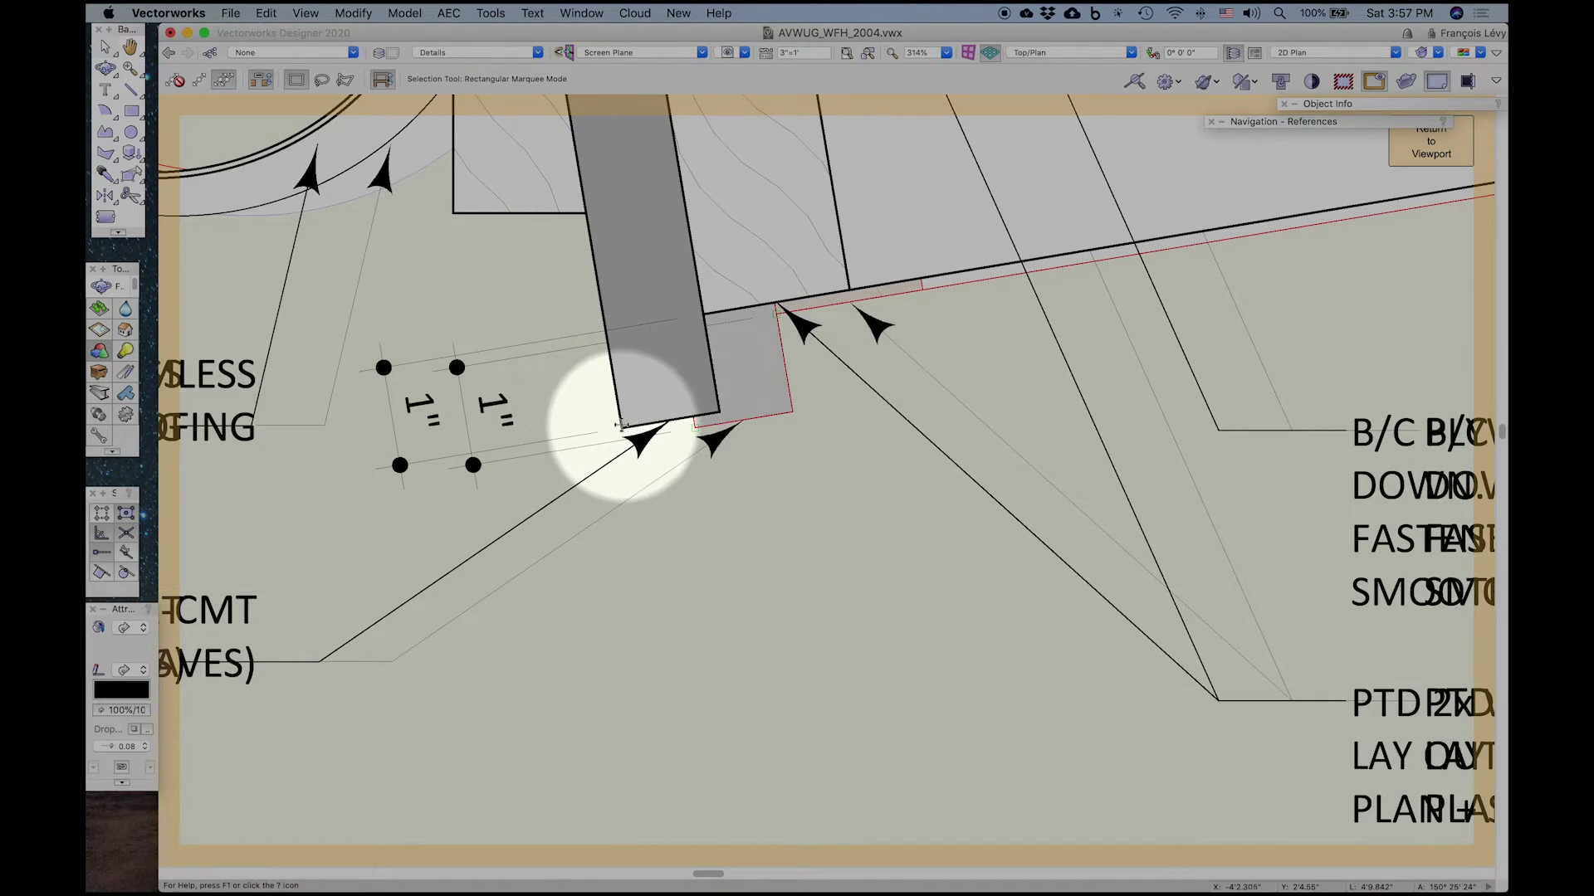
left_click_drag(620, 425, 682, 427)
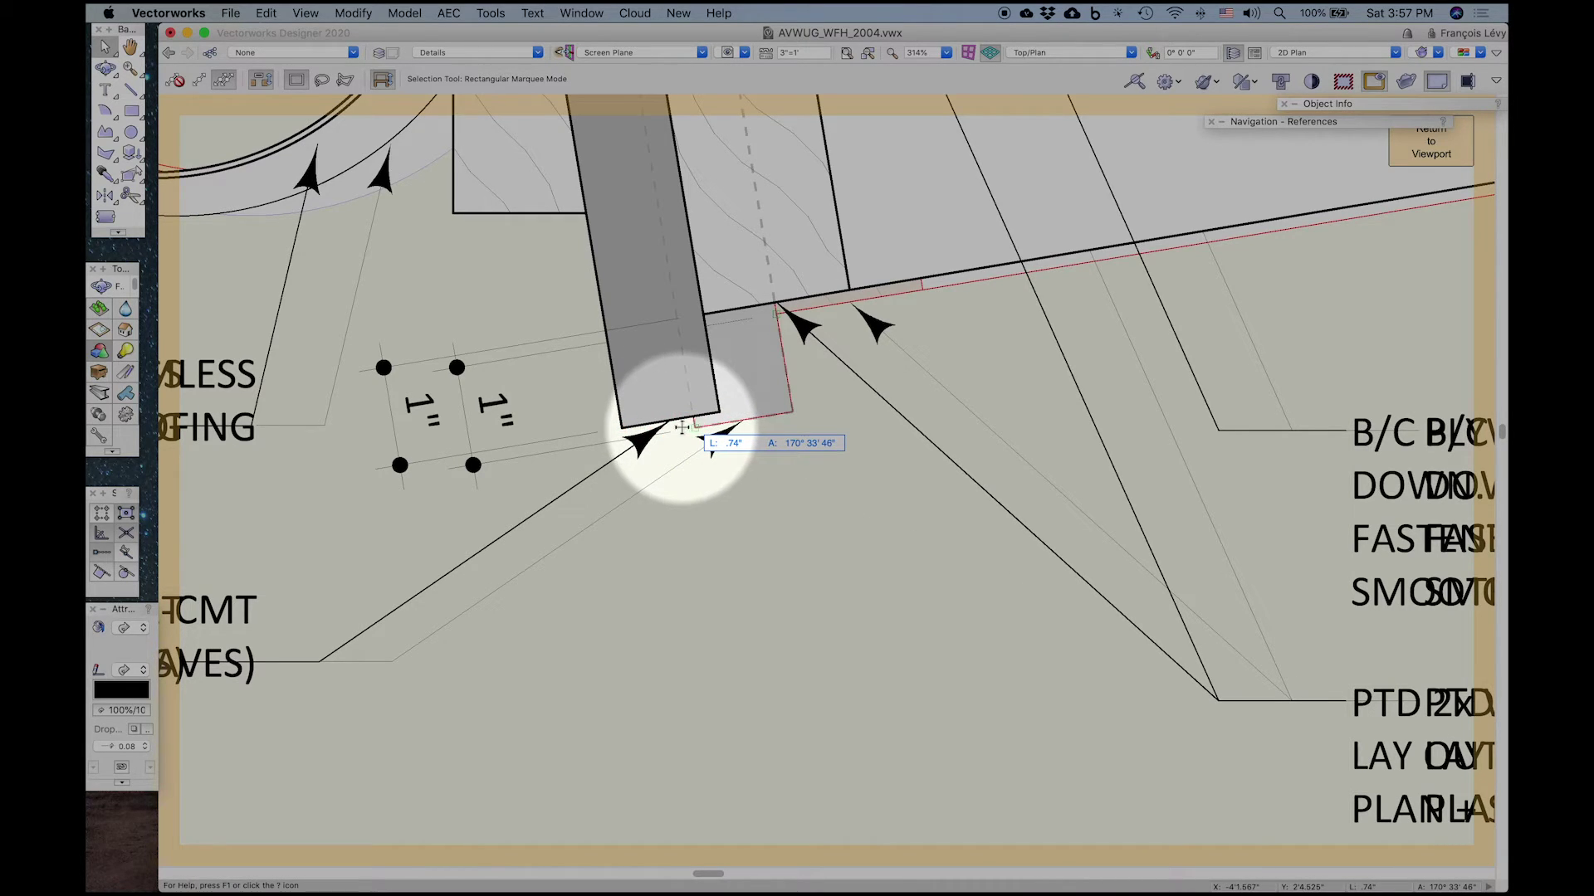
Step: Zoom out past the full sheet and move the coloured details drawing right of the PDF
key("super+4")
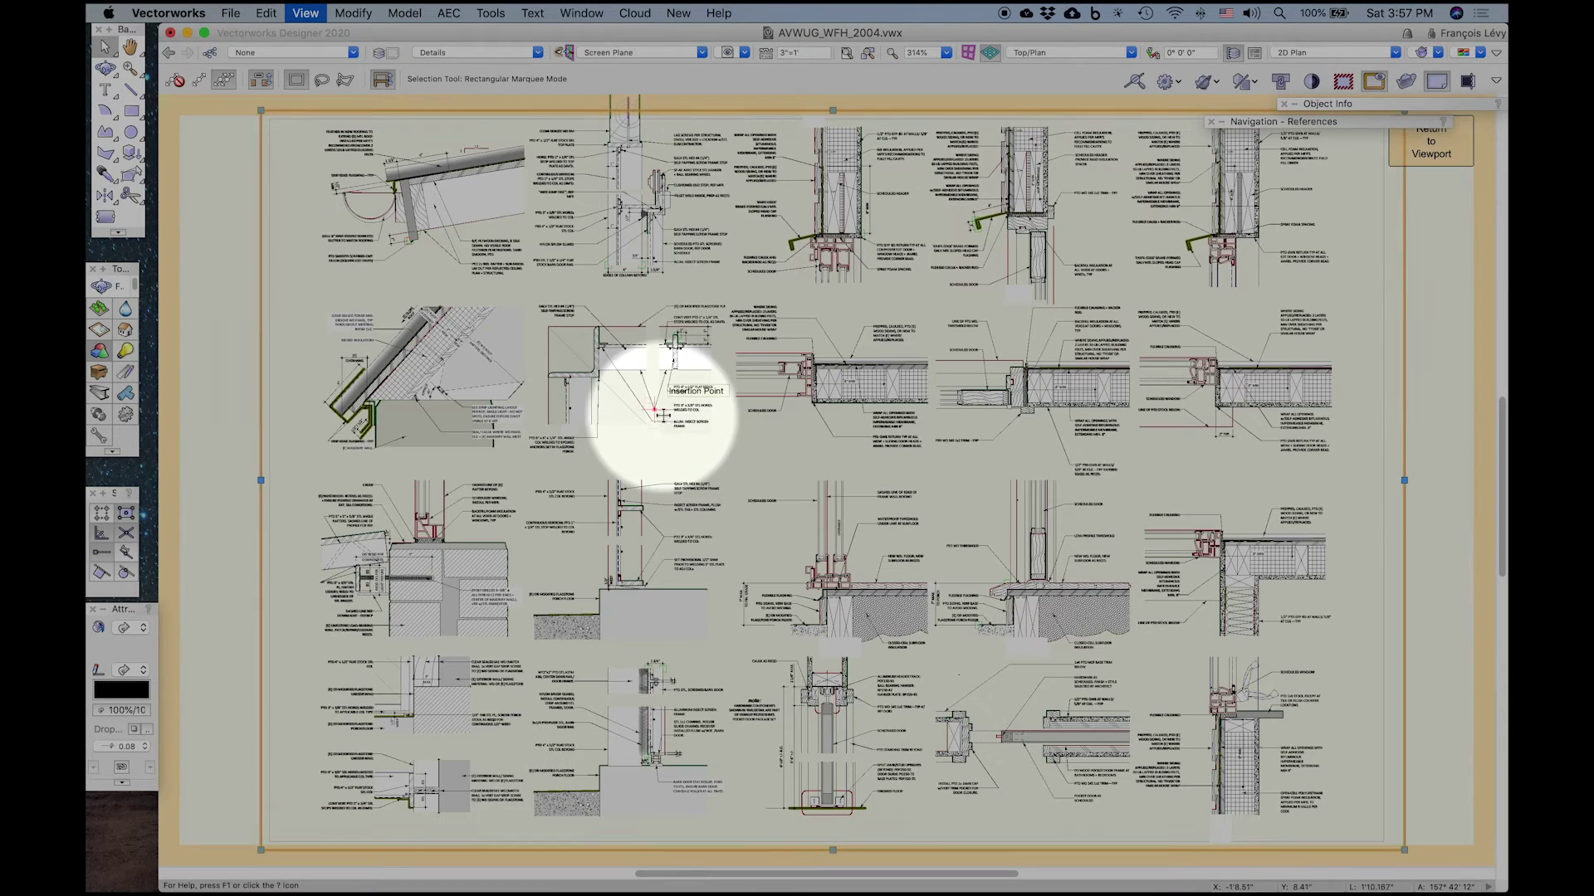
key("super+2")
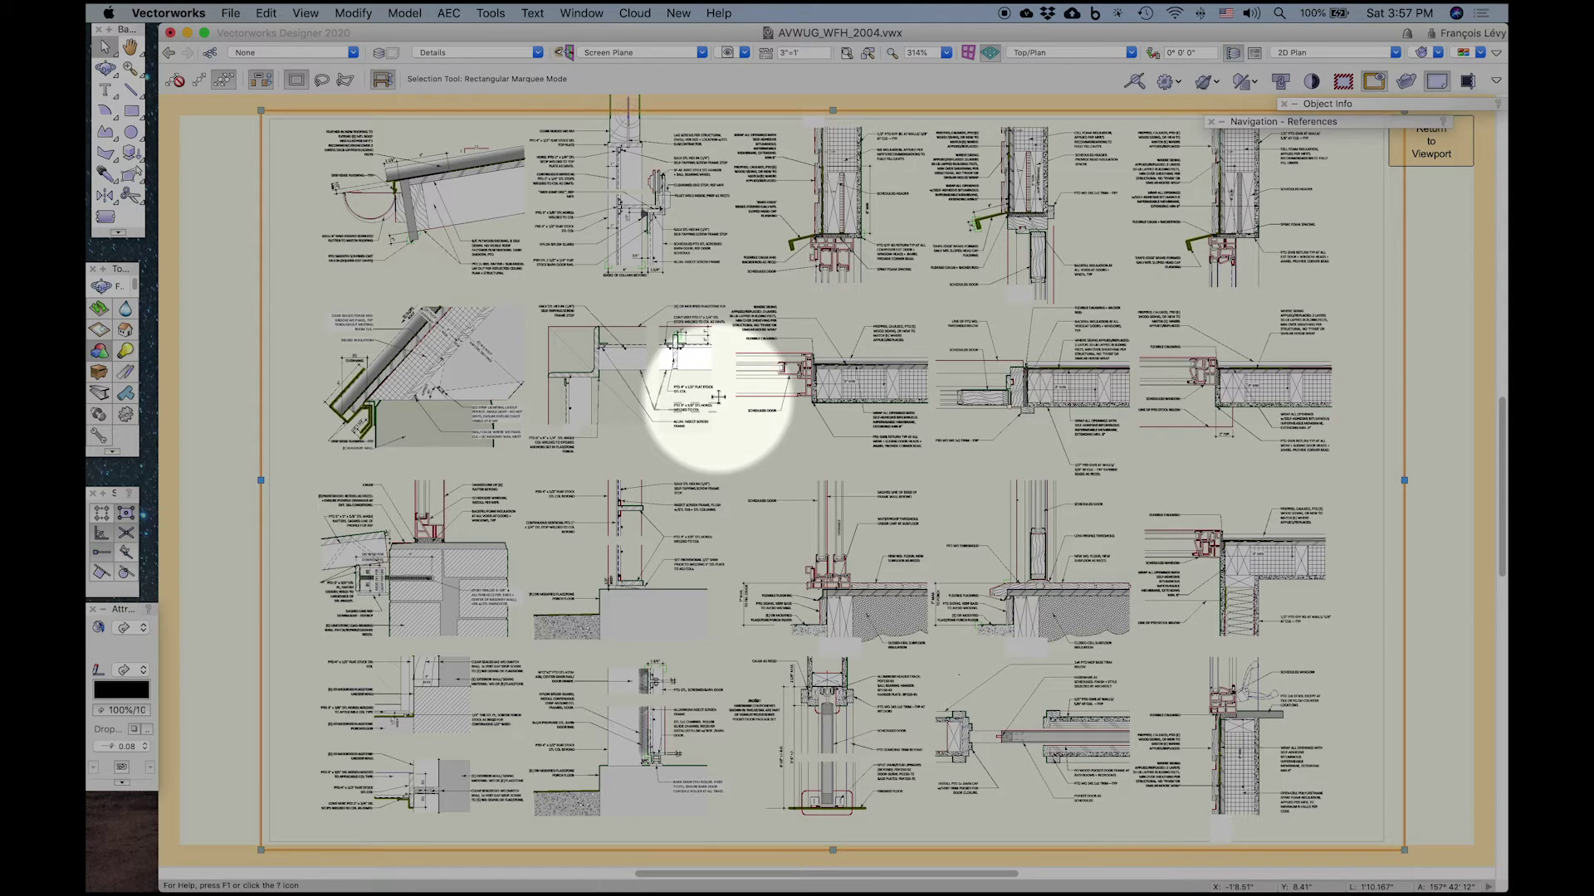
key("super+minus")
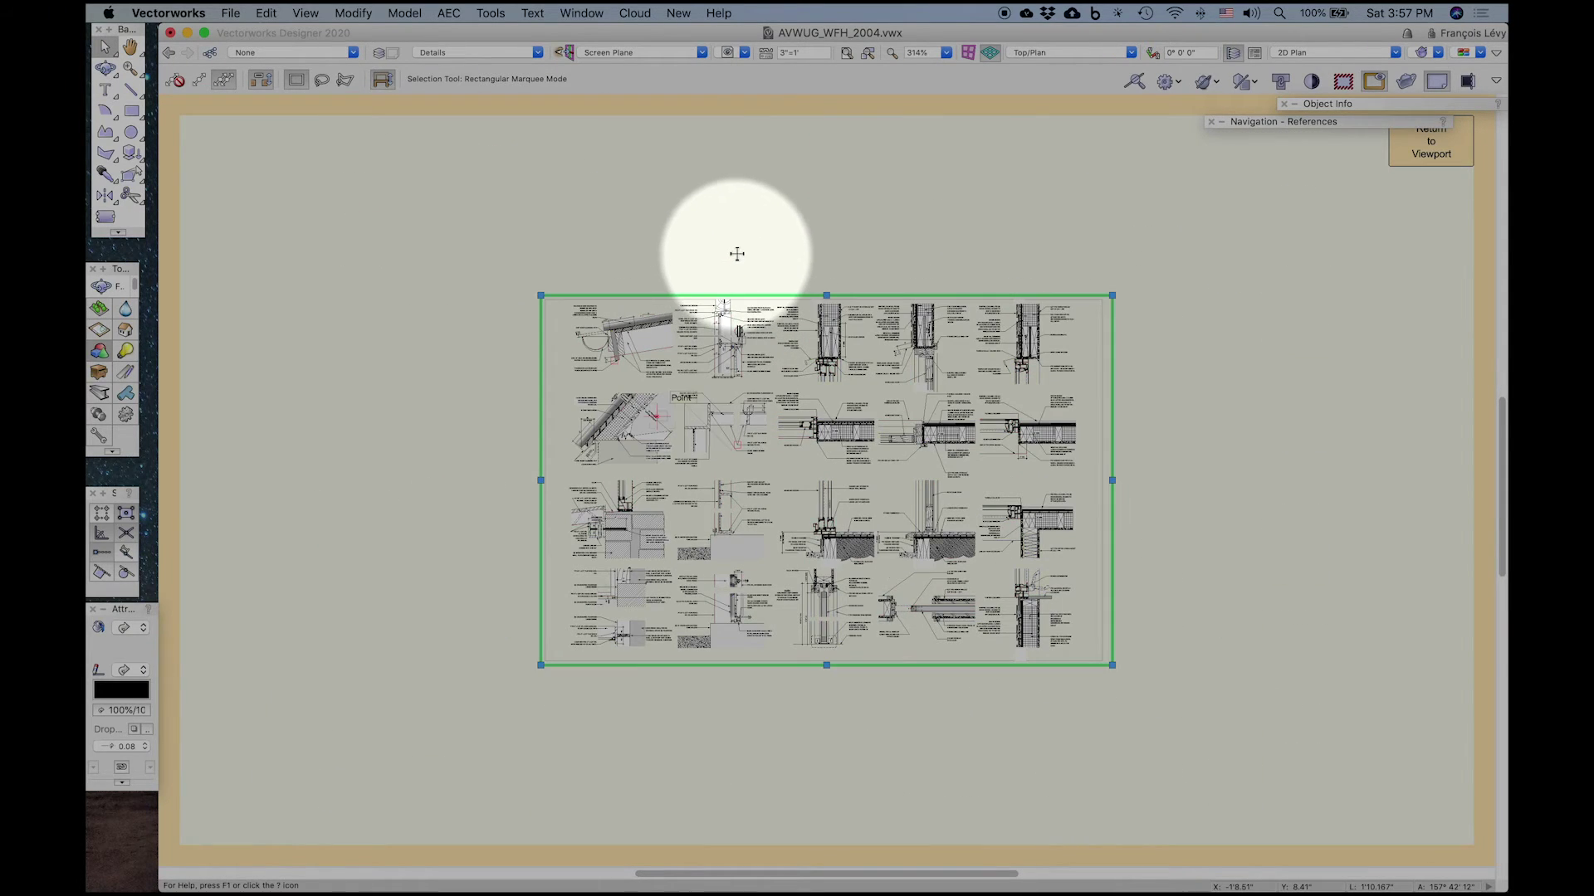
left_click(730, 282)
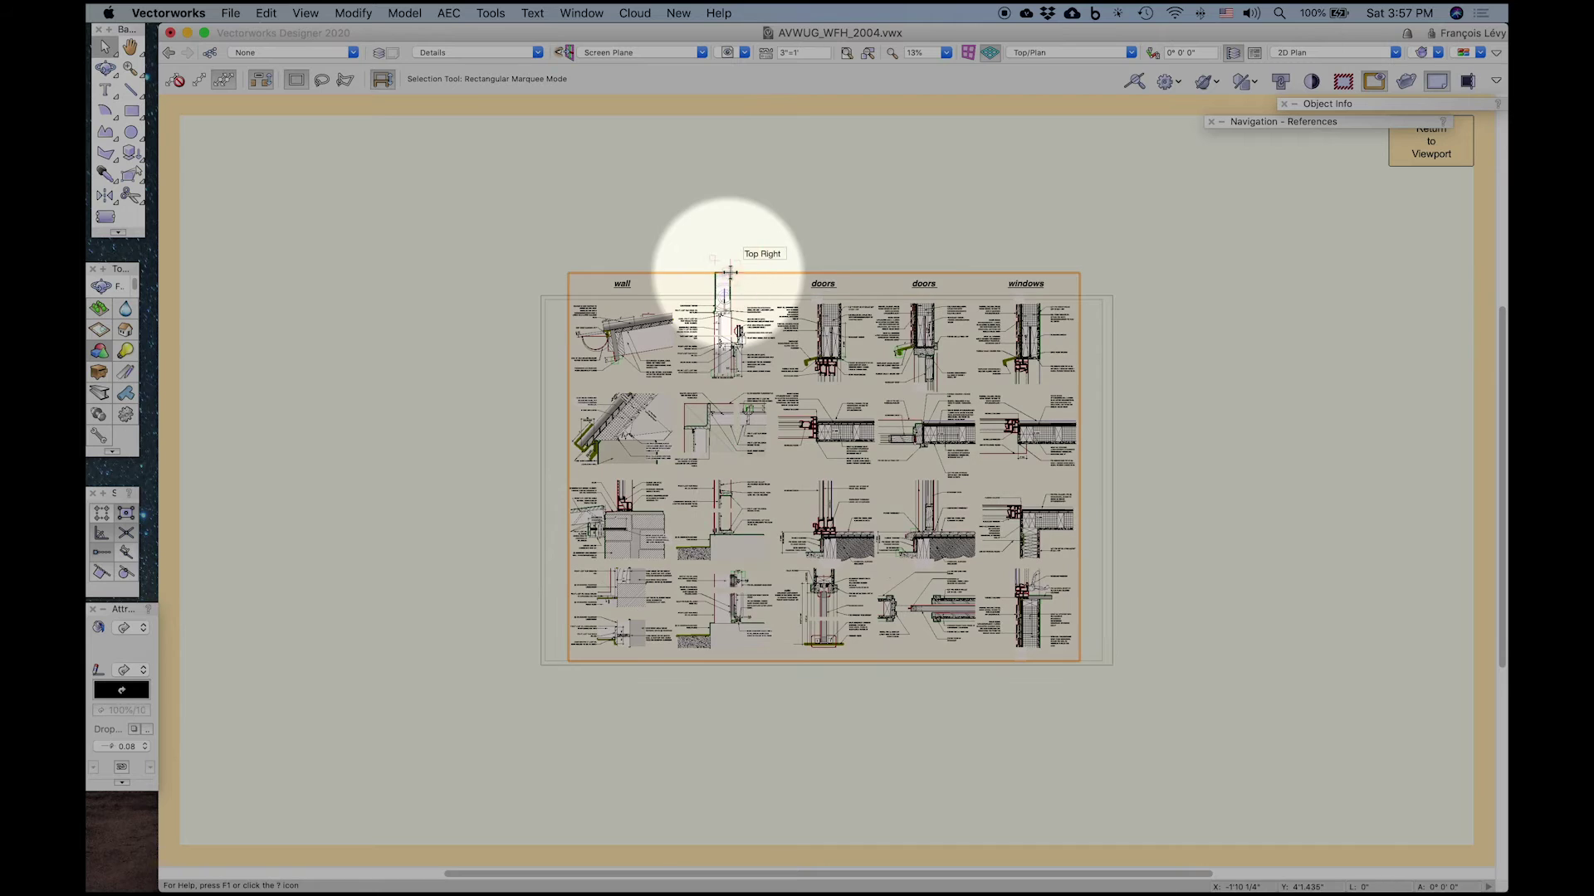
left_click_drag(731, 275, 1375, 257)
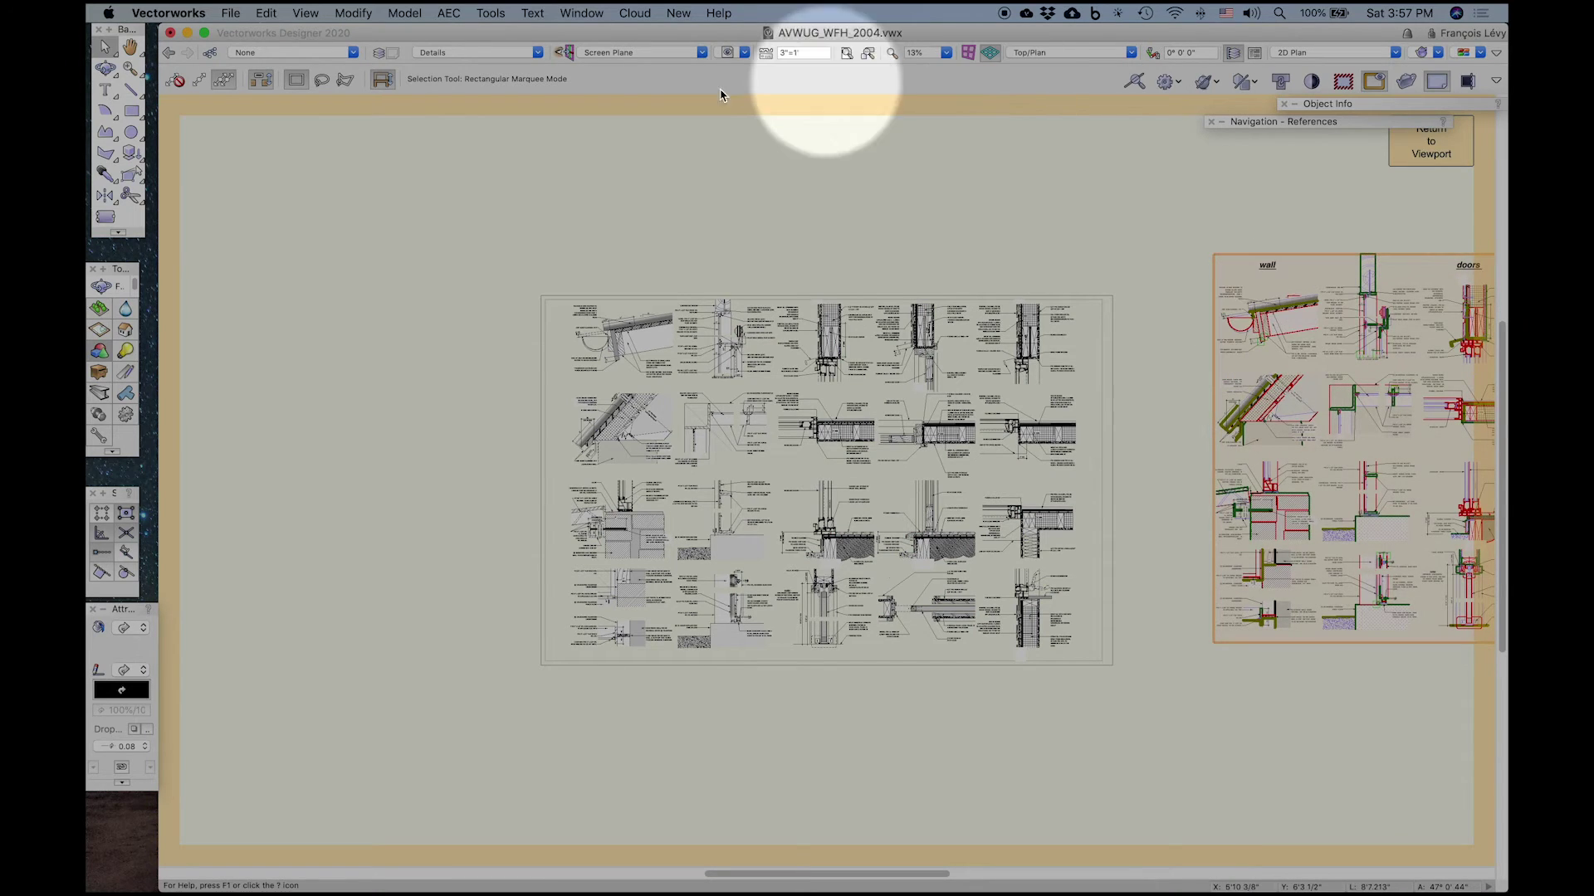
Step: Activate the a4 [details] sheet layer, fit it to the window and deselect the window head viewport
left_click(507, 53)
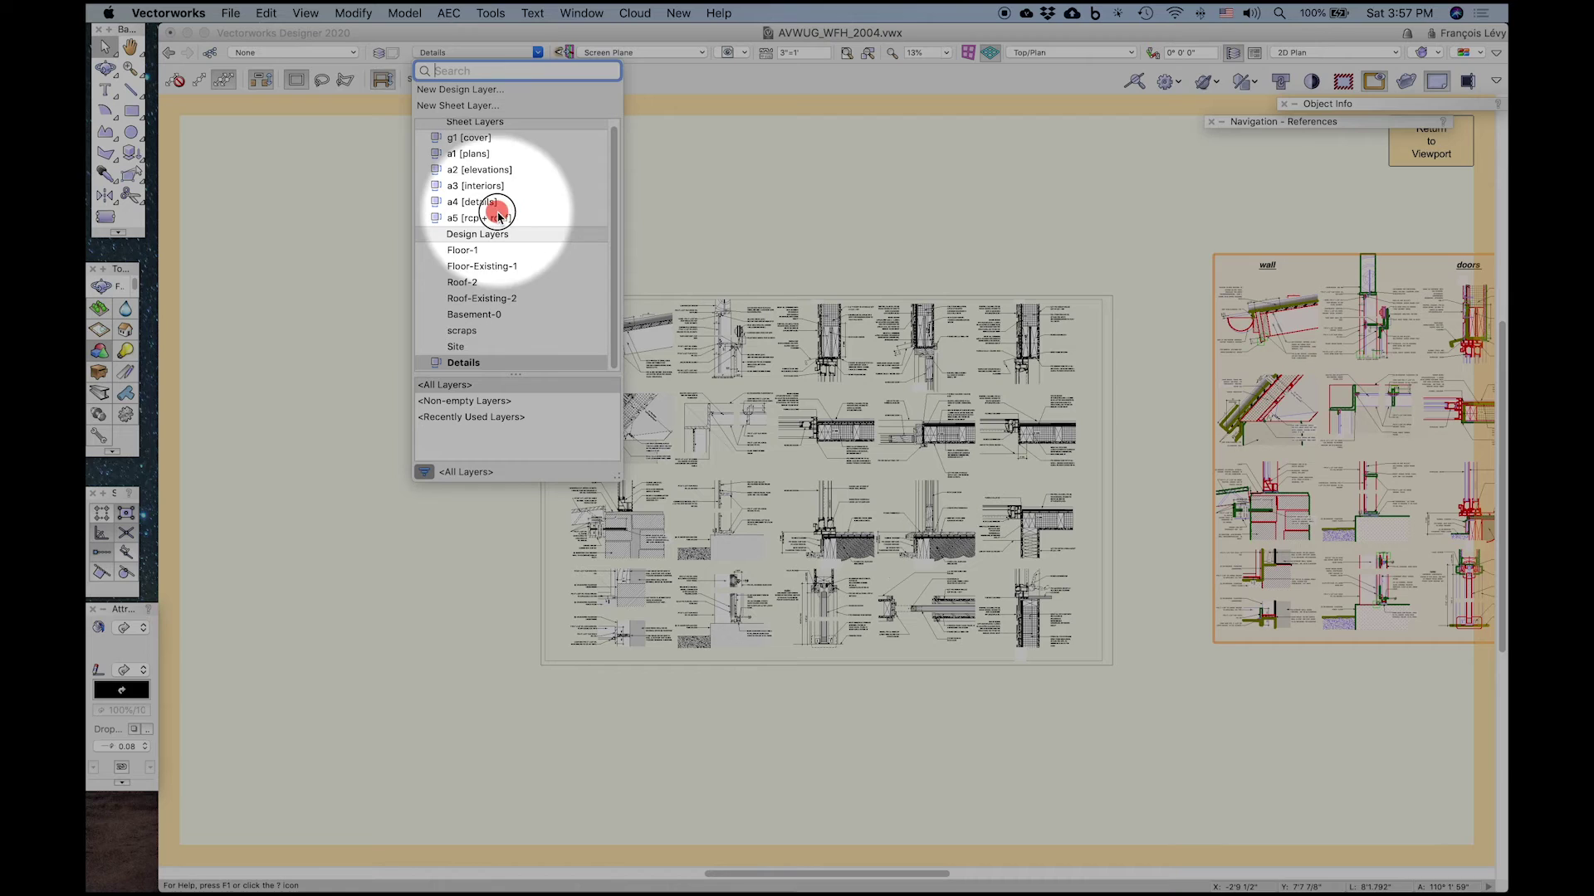
key("Escape")
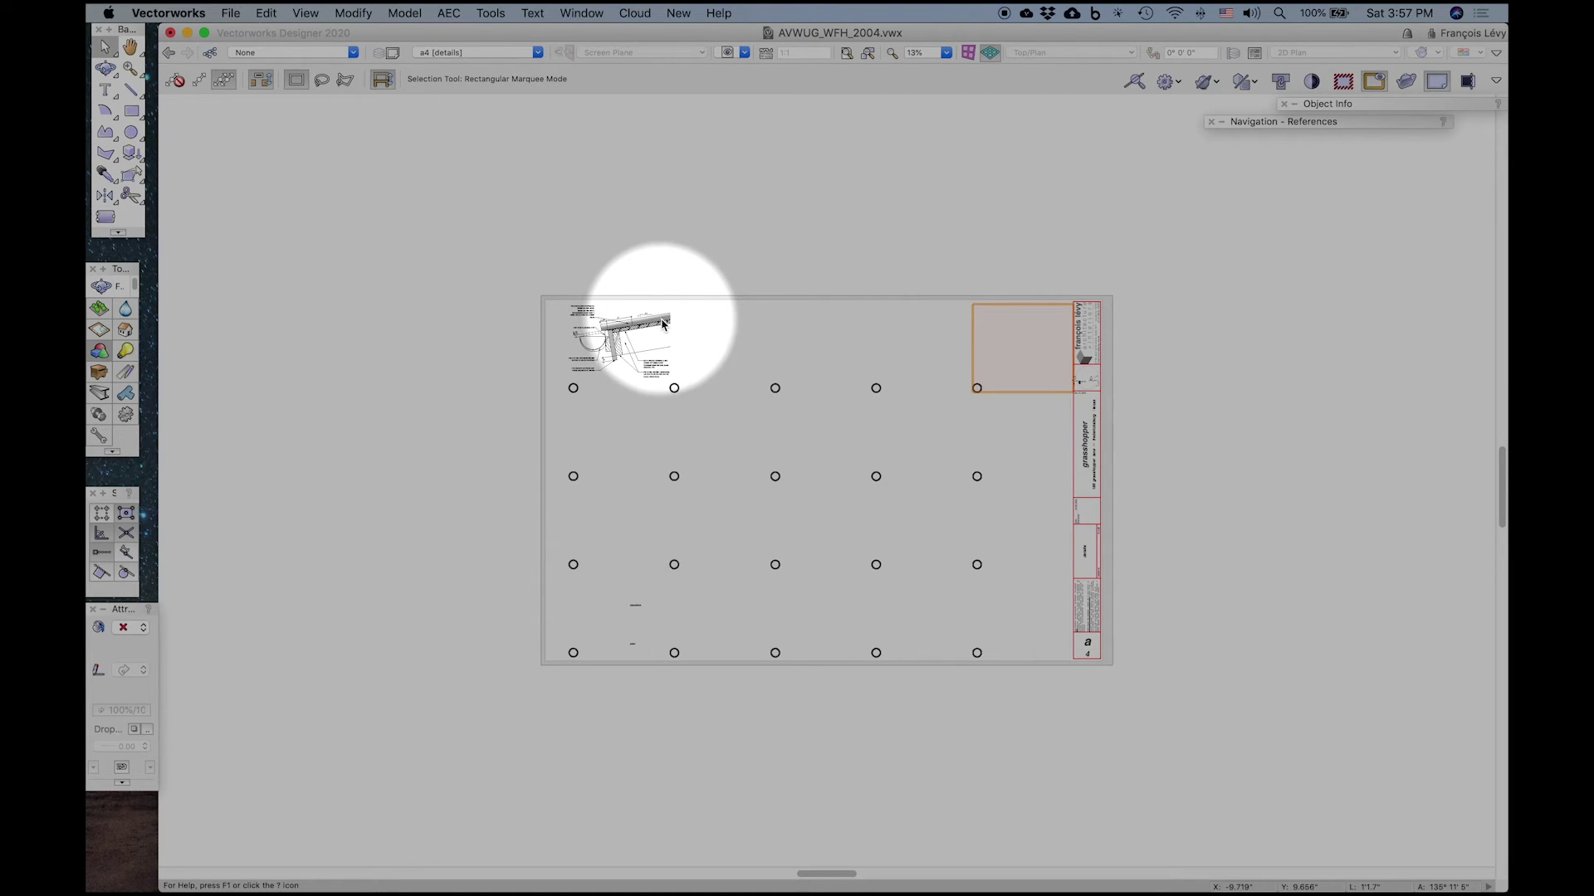
key("super+4")
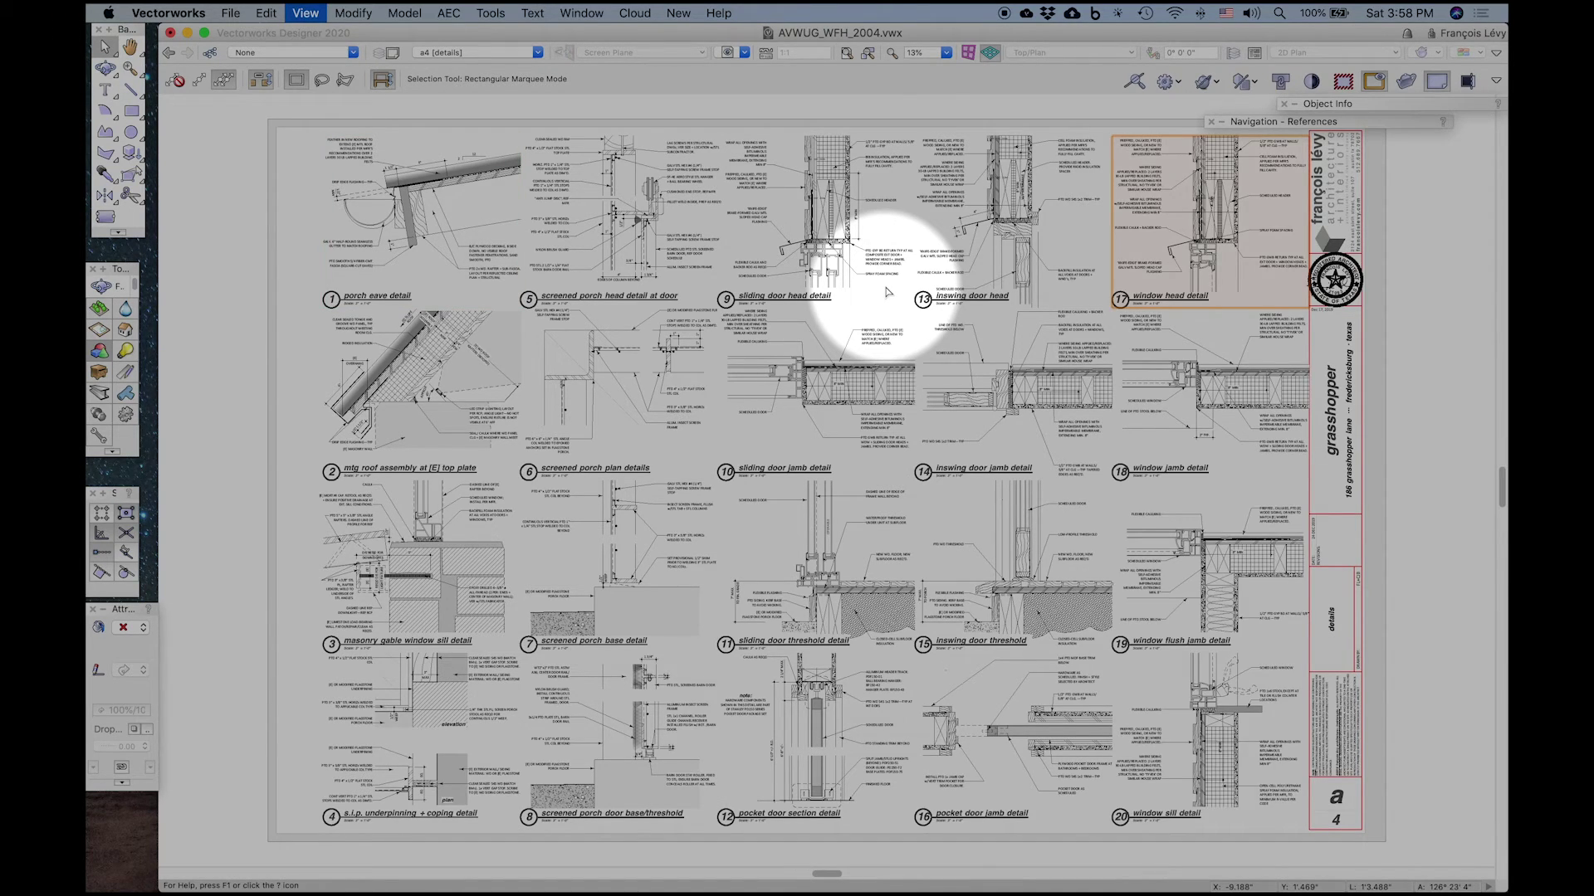
left_click(205, 295)
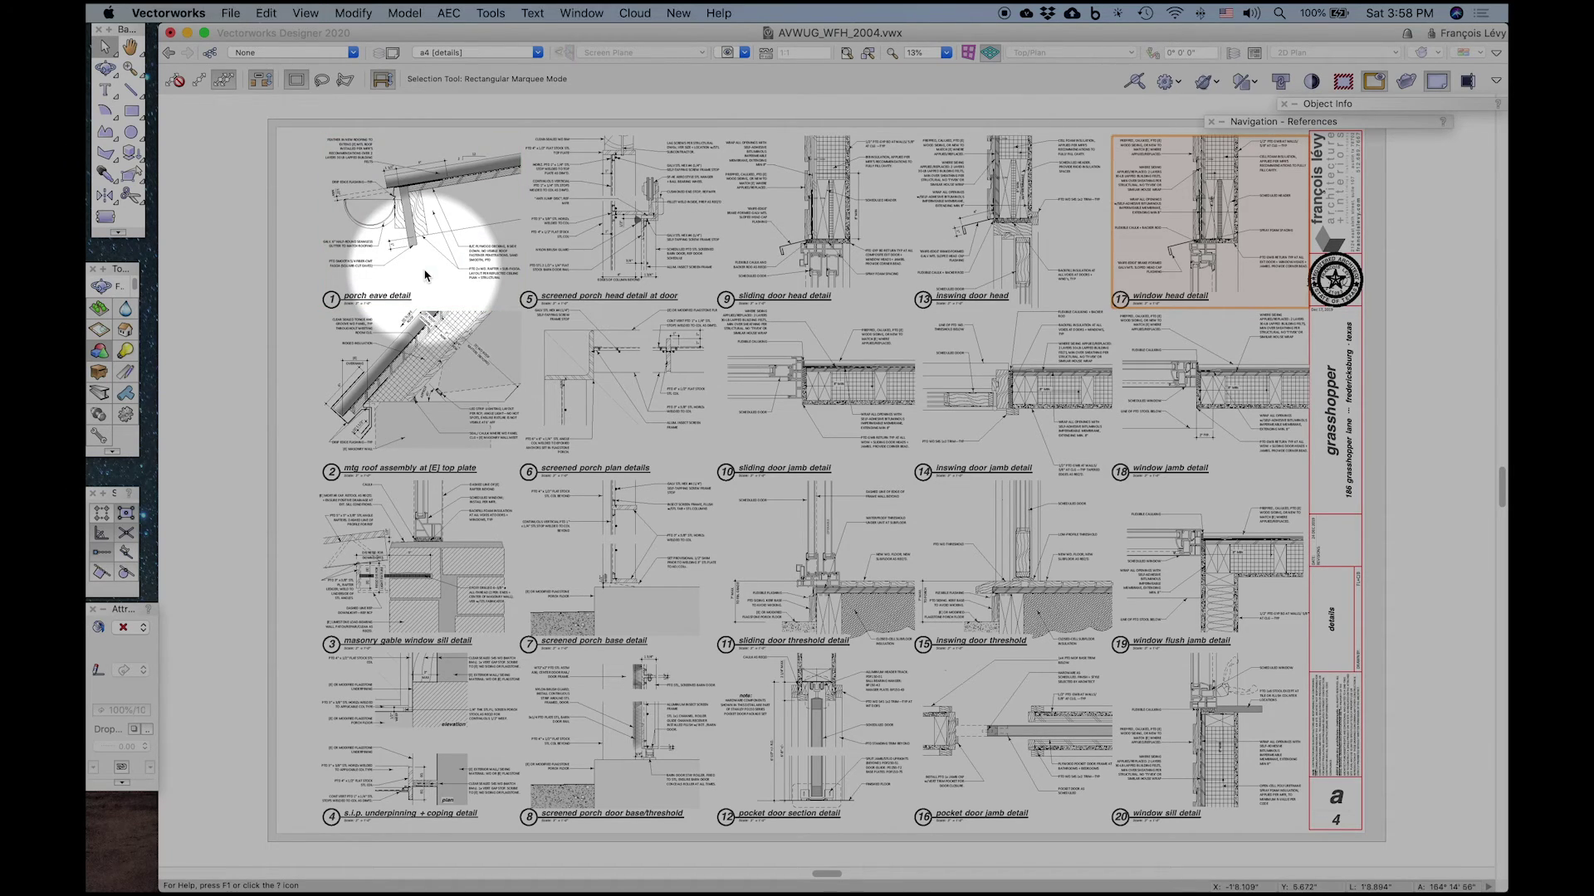
left_click(426, 275)
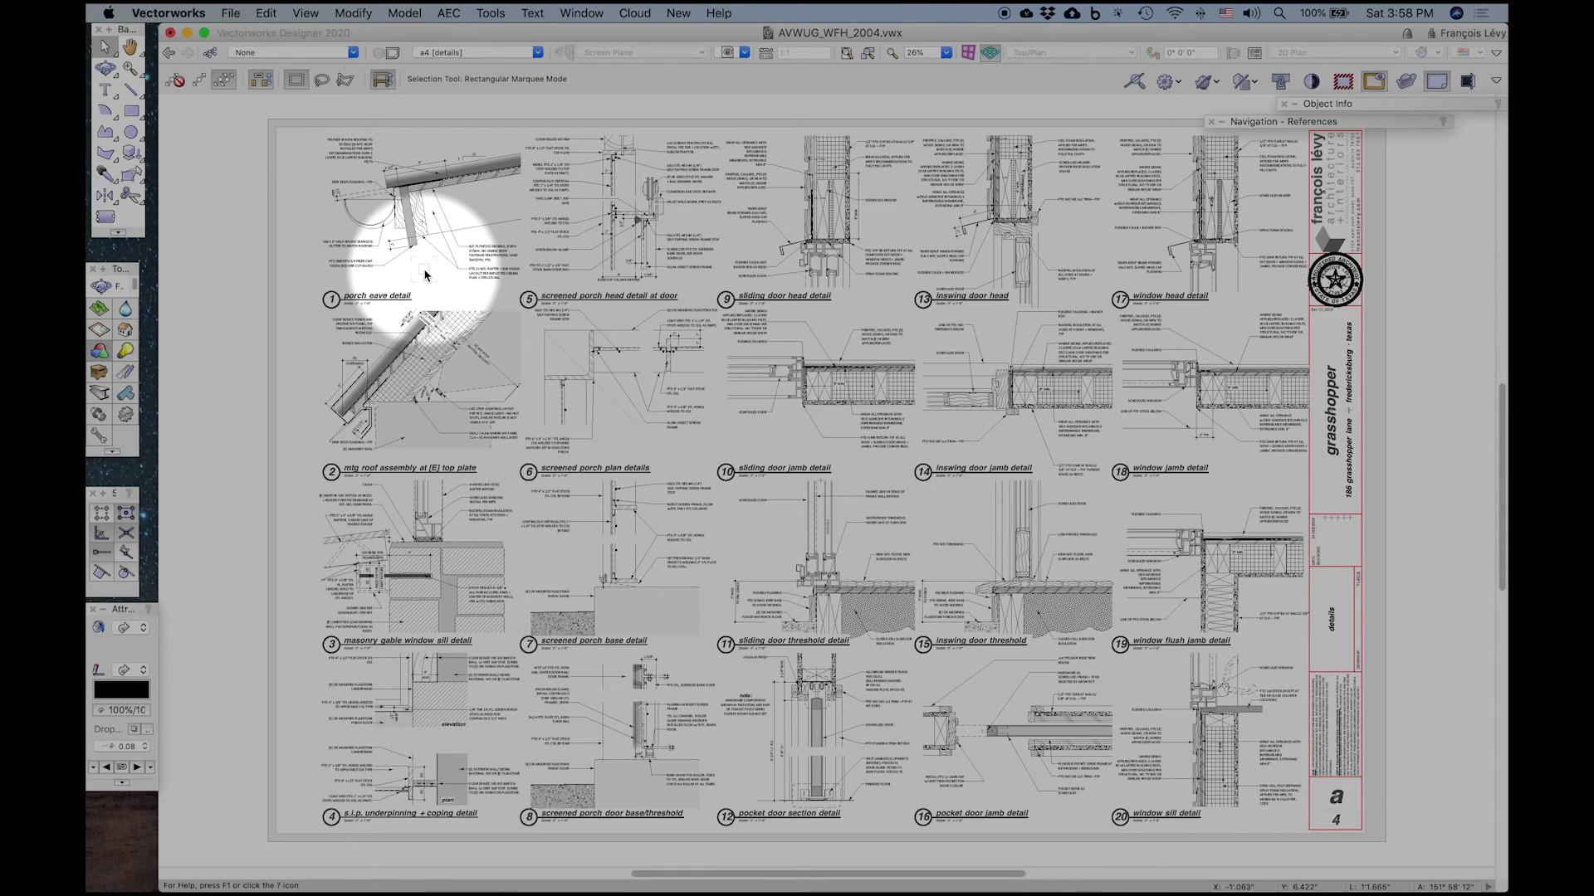